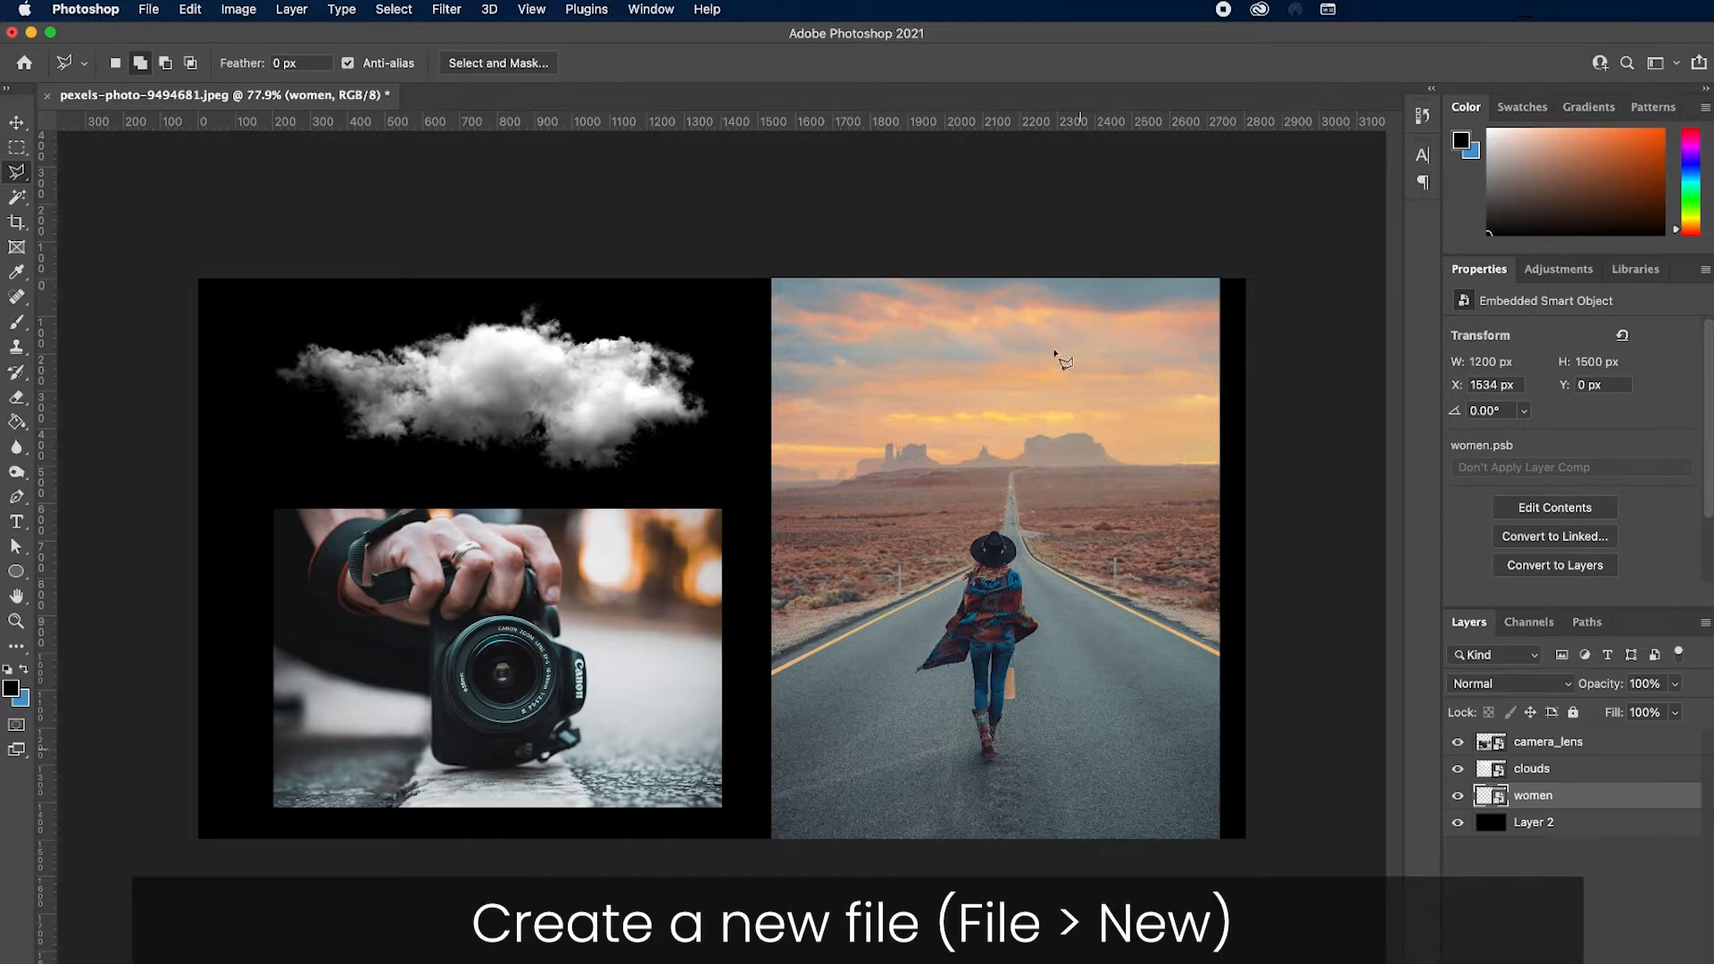
Create a new 1400 × 1400 pixel document named "creative banner"
{"action": "left_click", "coordinate": [164, 11]}
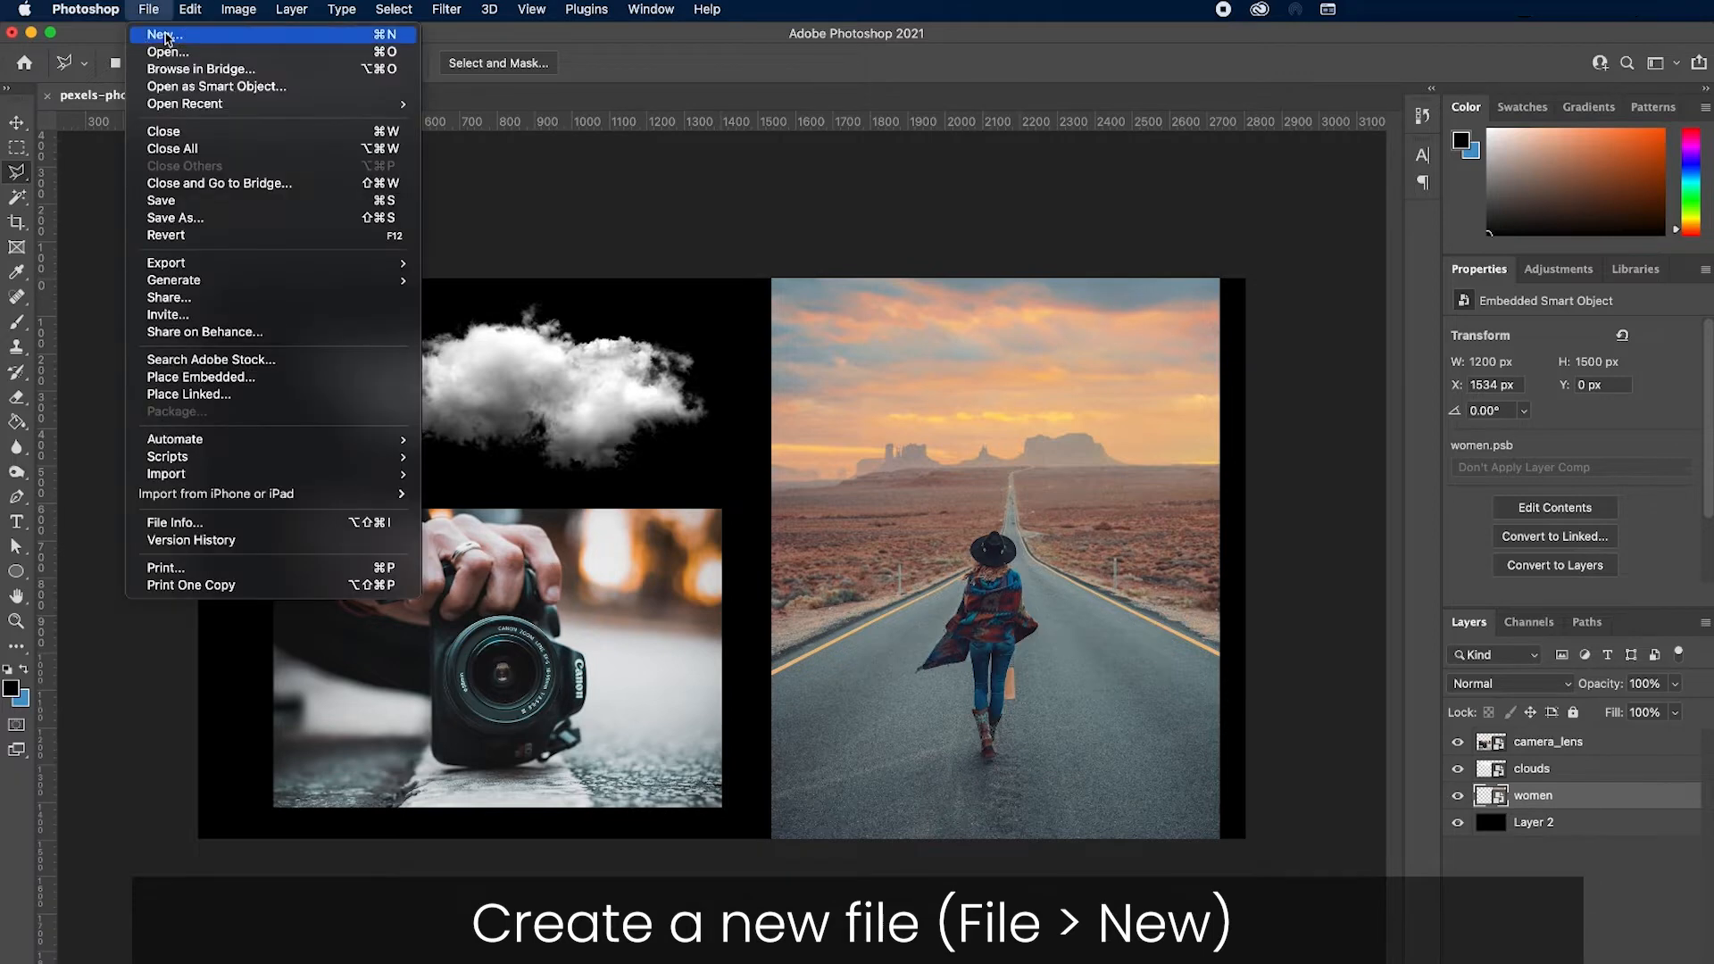
{"action": "left_click", "coordinate": [163, 31]}
{"action": "left_click", "coordinate": [1087, 340]}
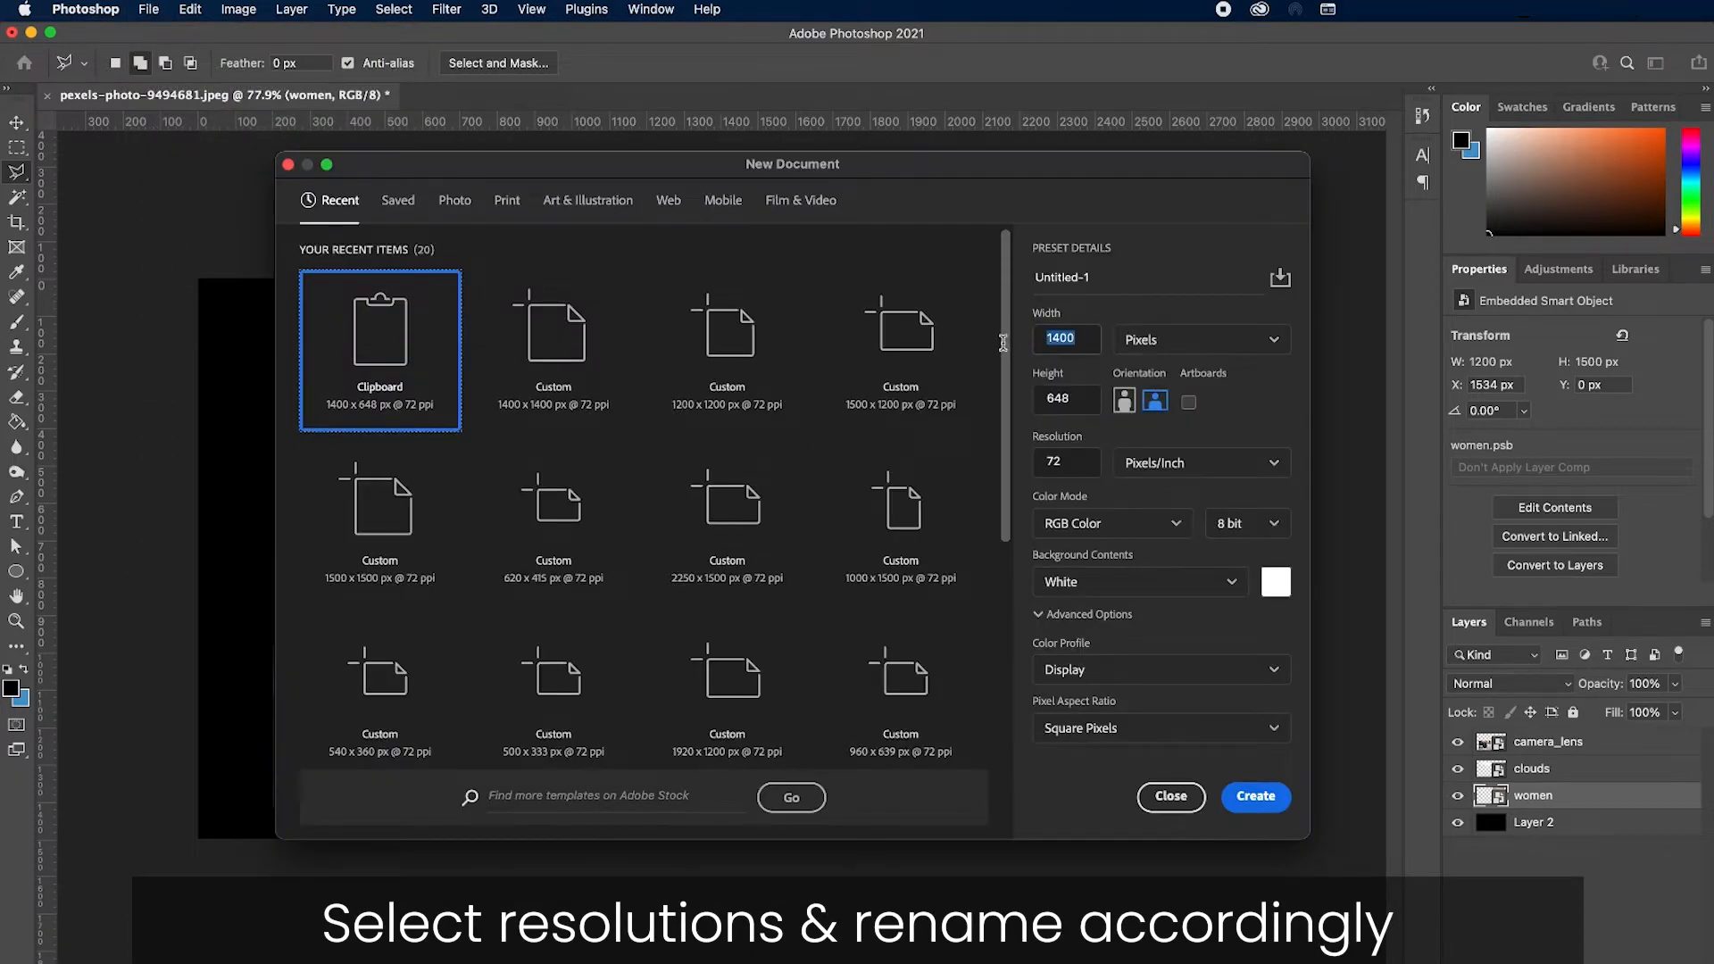
{"action": "double_click", "coordinate": [1066, 399]}
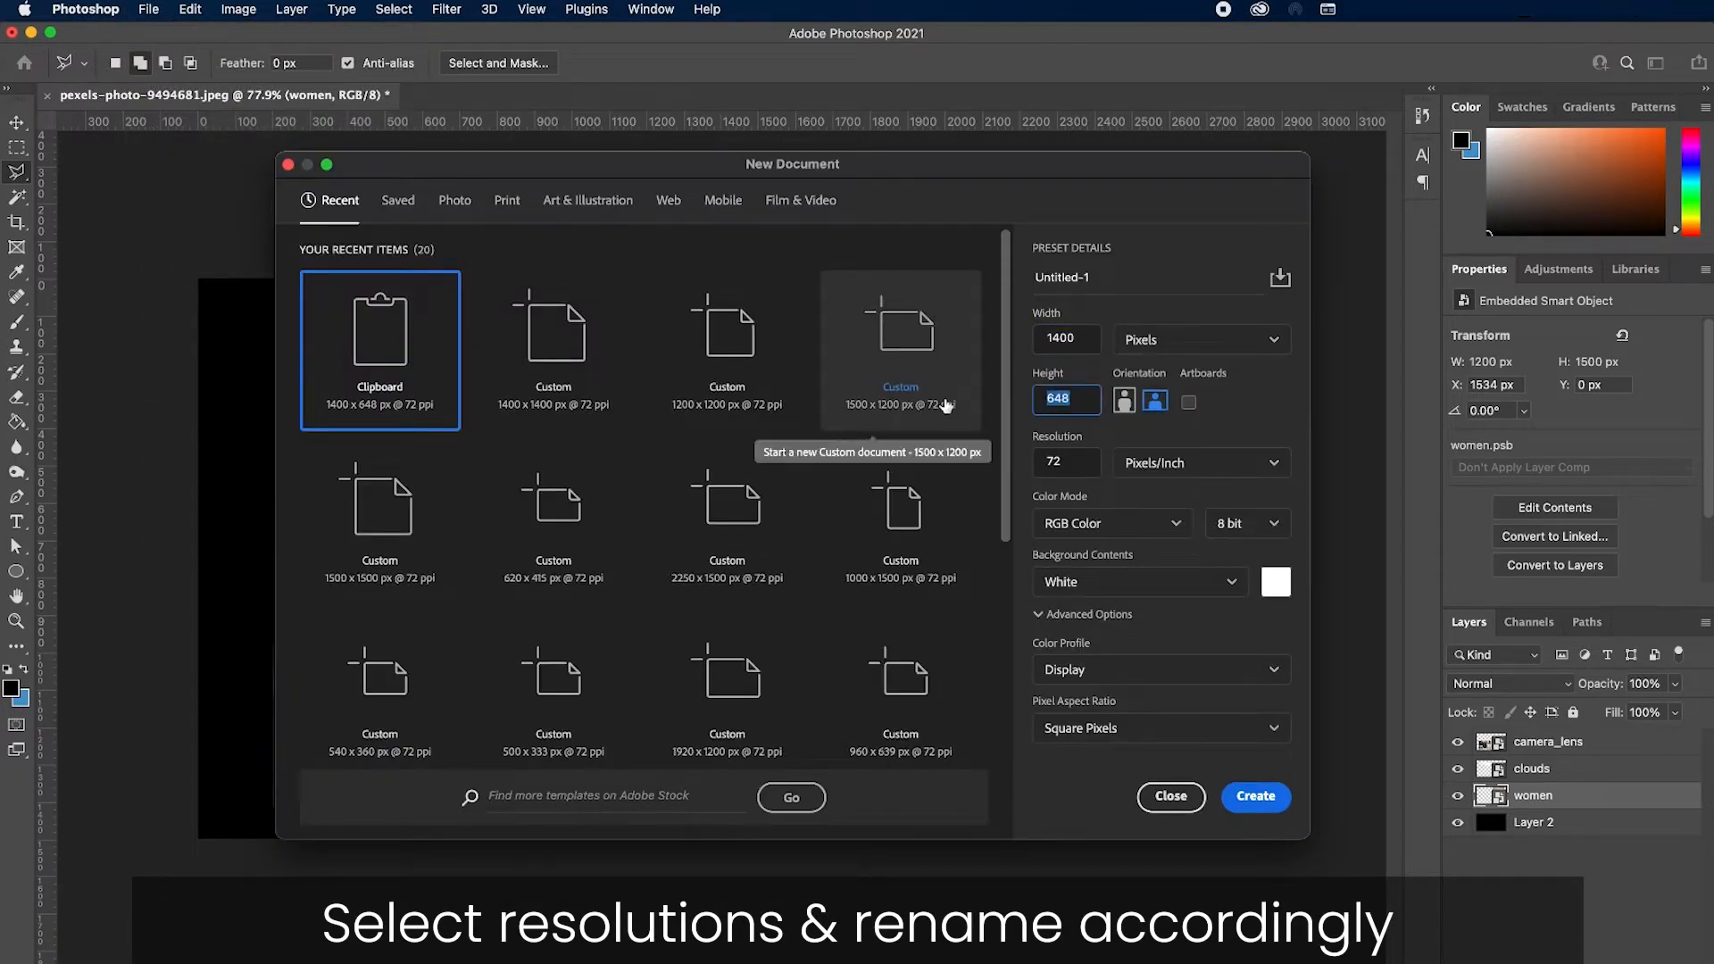
{"action": "type", "text": "1400"}
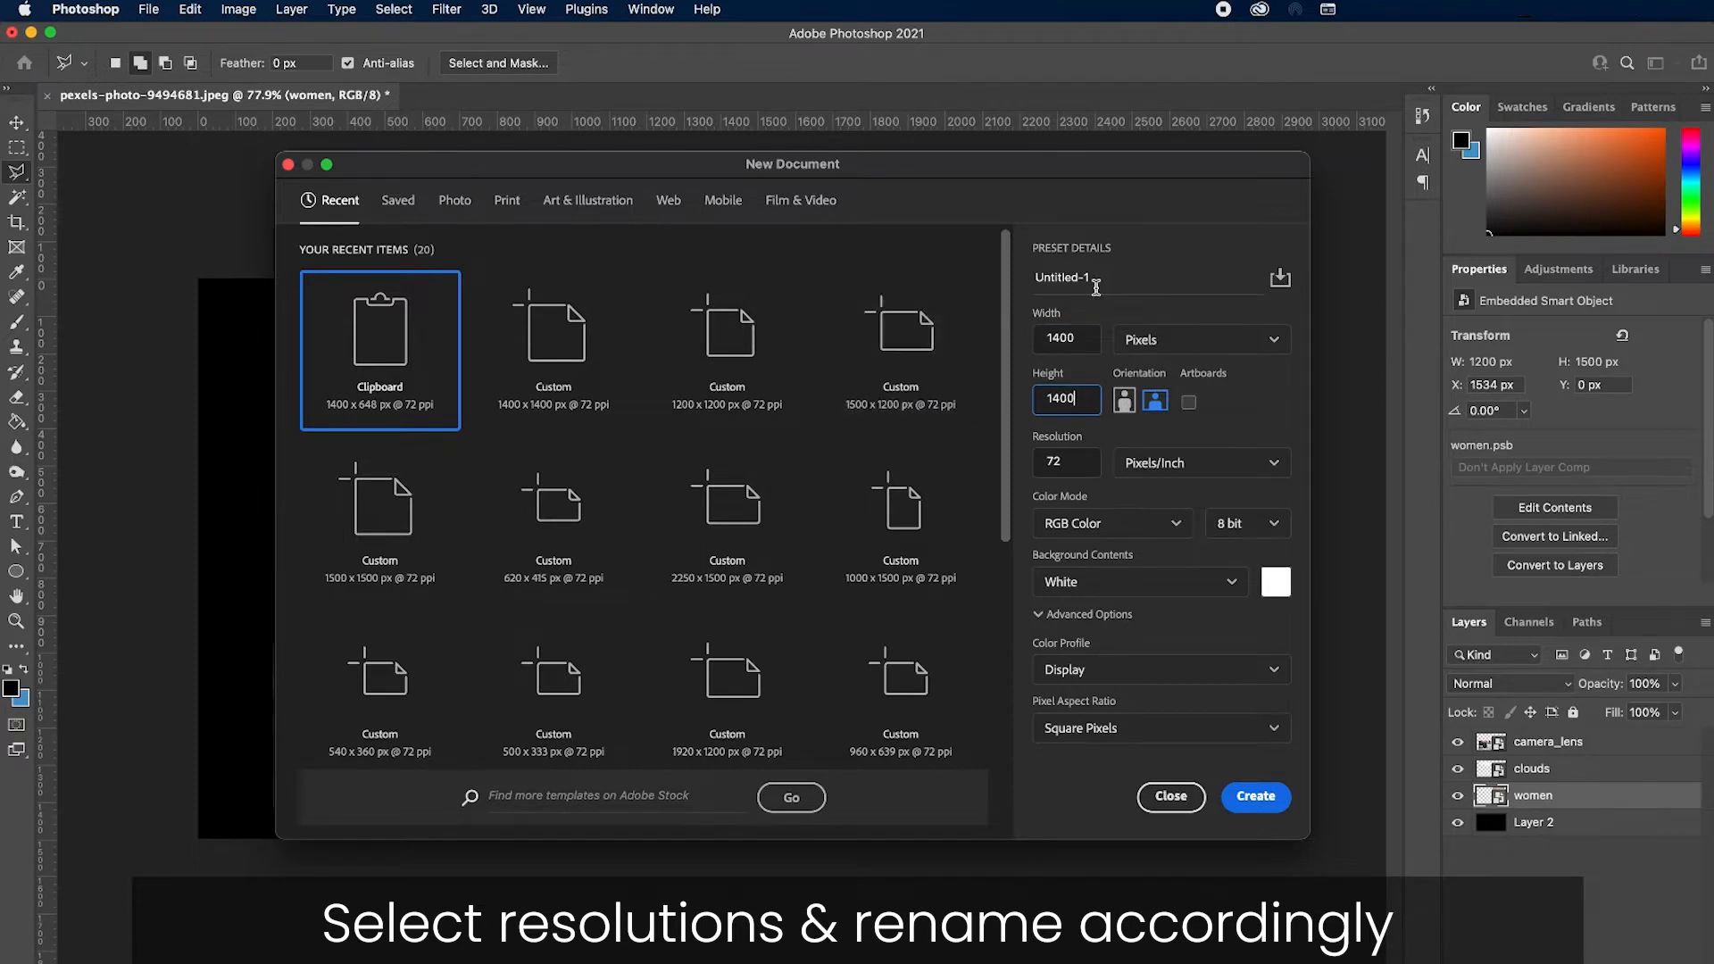
{"action": "left_click_drag", "start_coordinate": [1097, 287], "coordinate": [976, 284]}
{"action": "type", "text": "creative banner"}
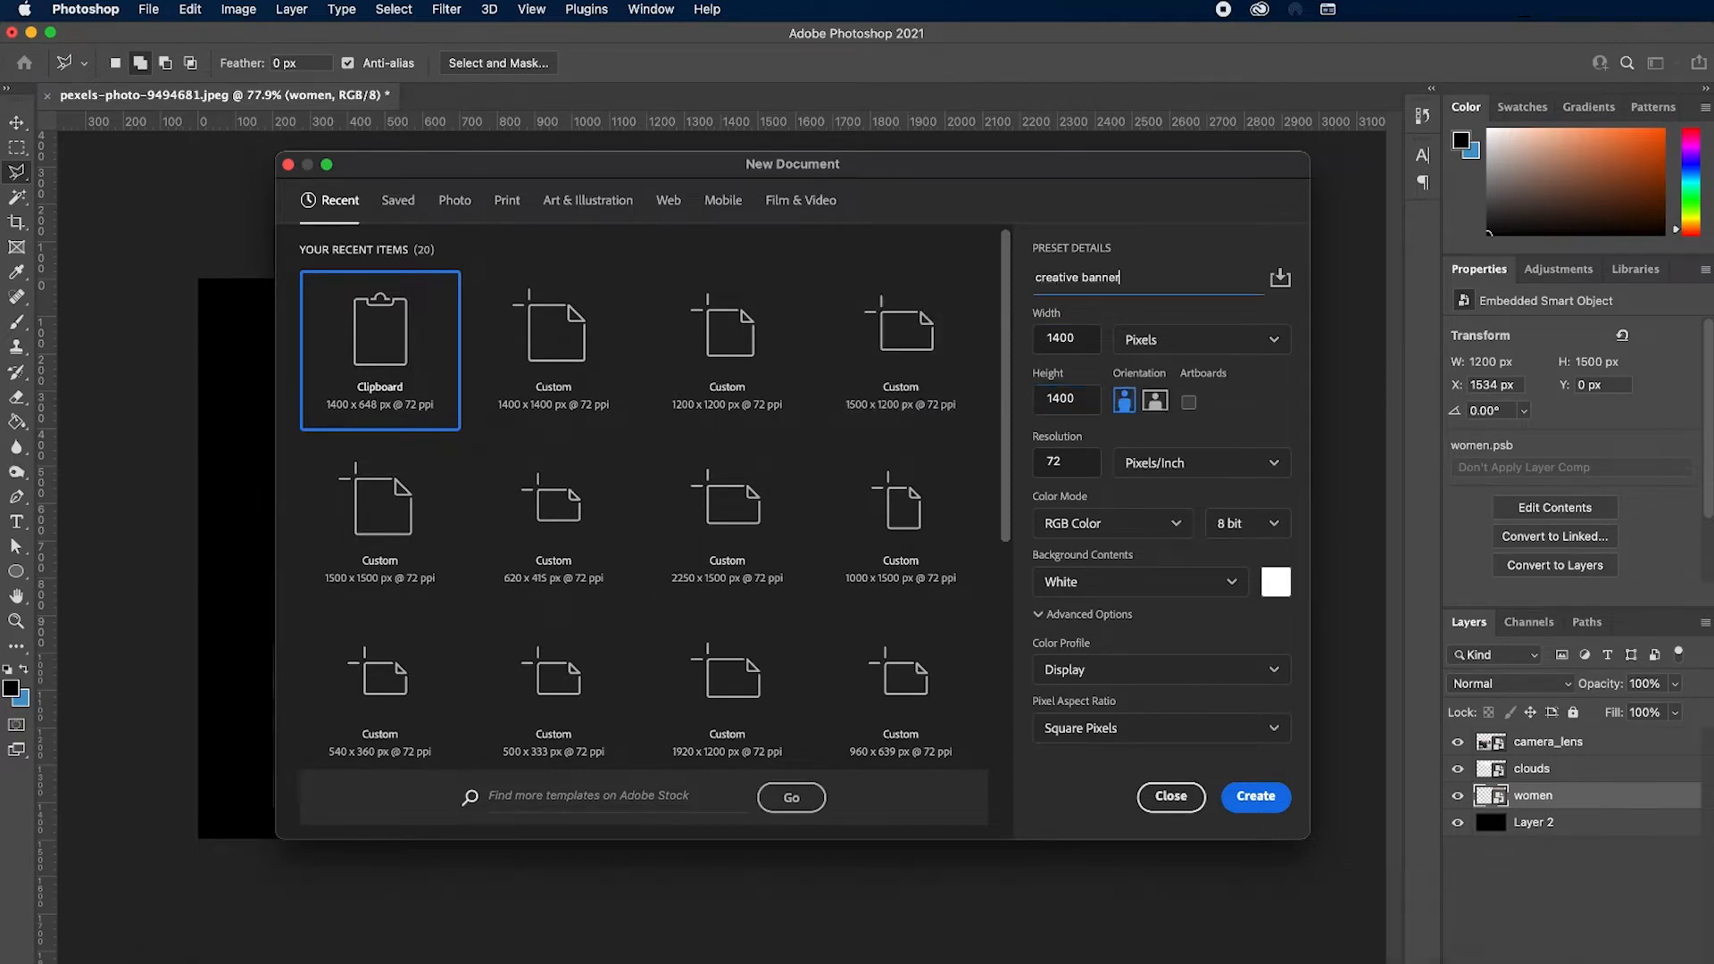
{"action": "key", "text": "Return"}
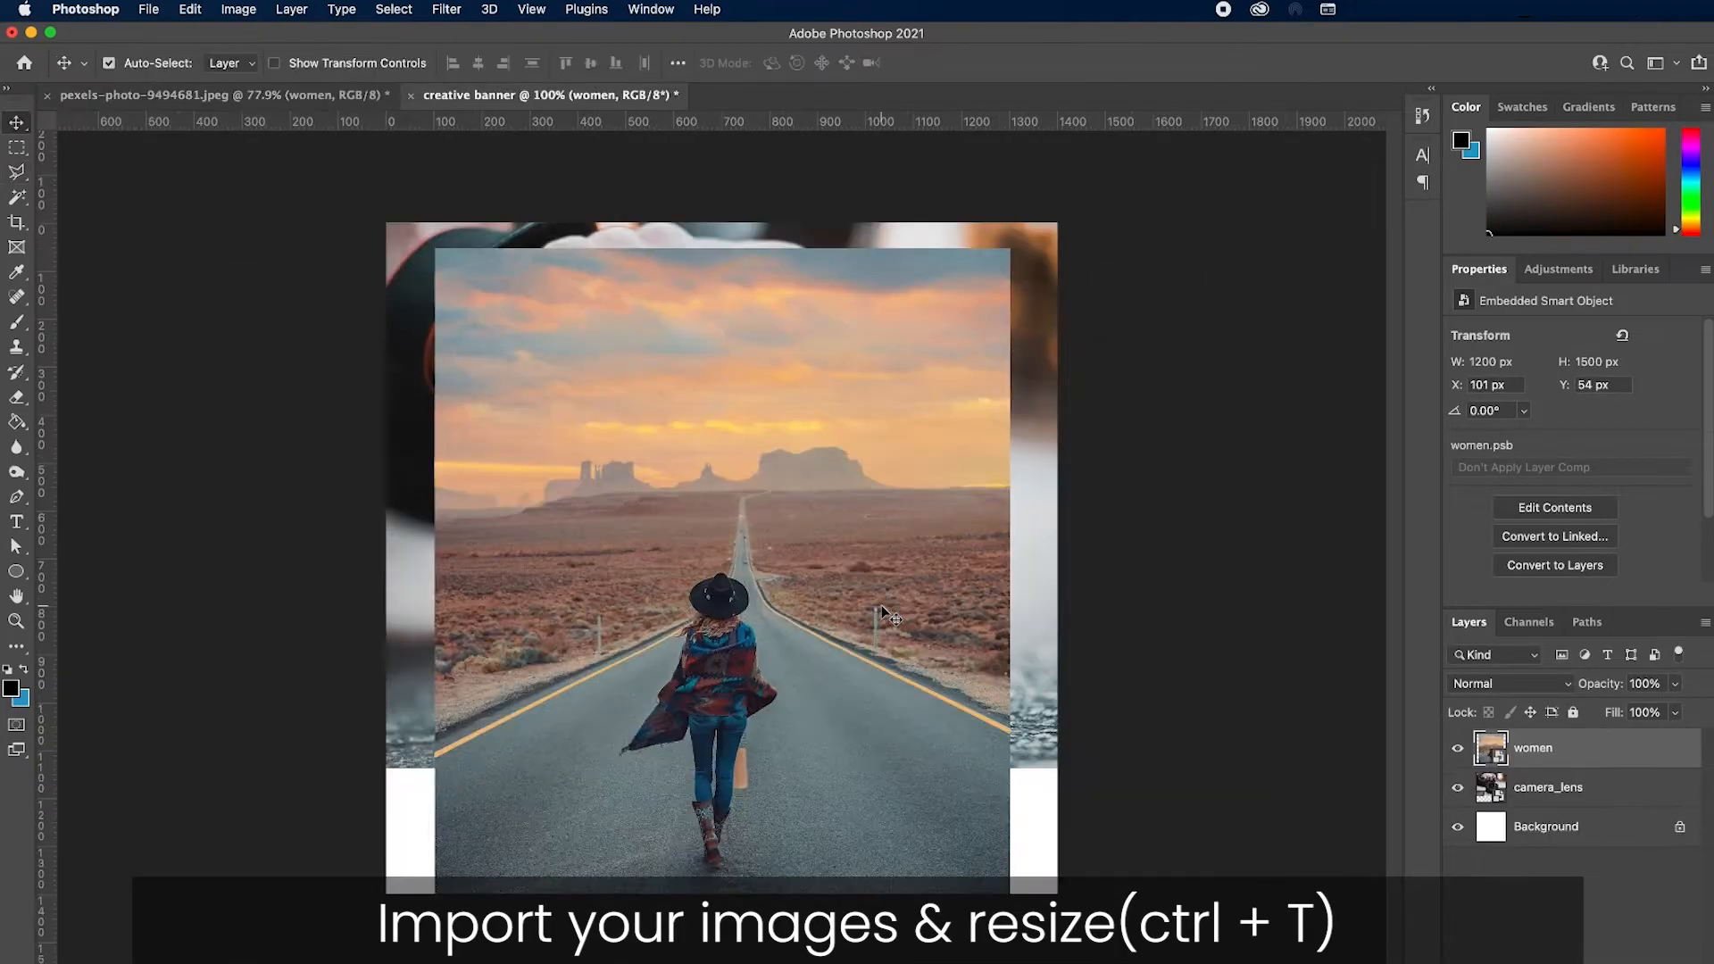
Scale the women layer up proportionally about its centre to about 109.55%
{"action": "key", "text": "super+t"}
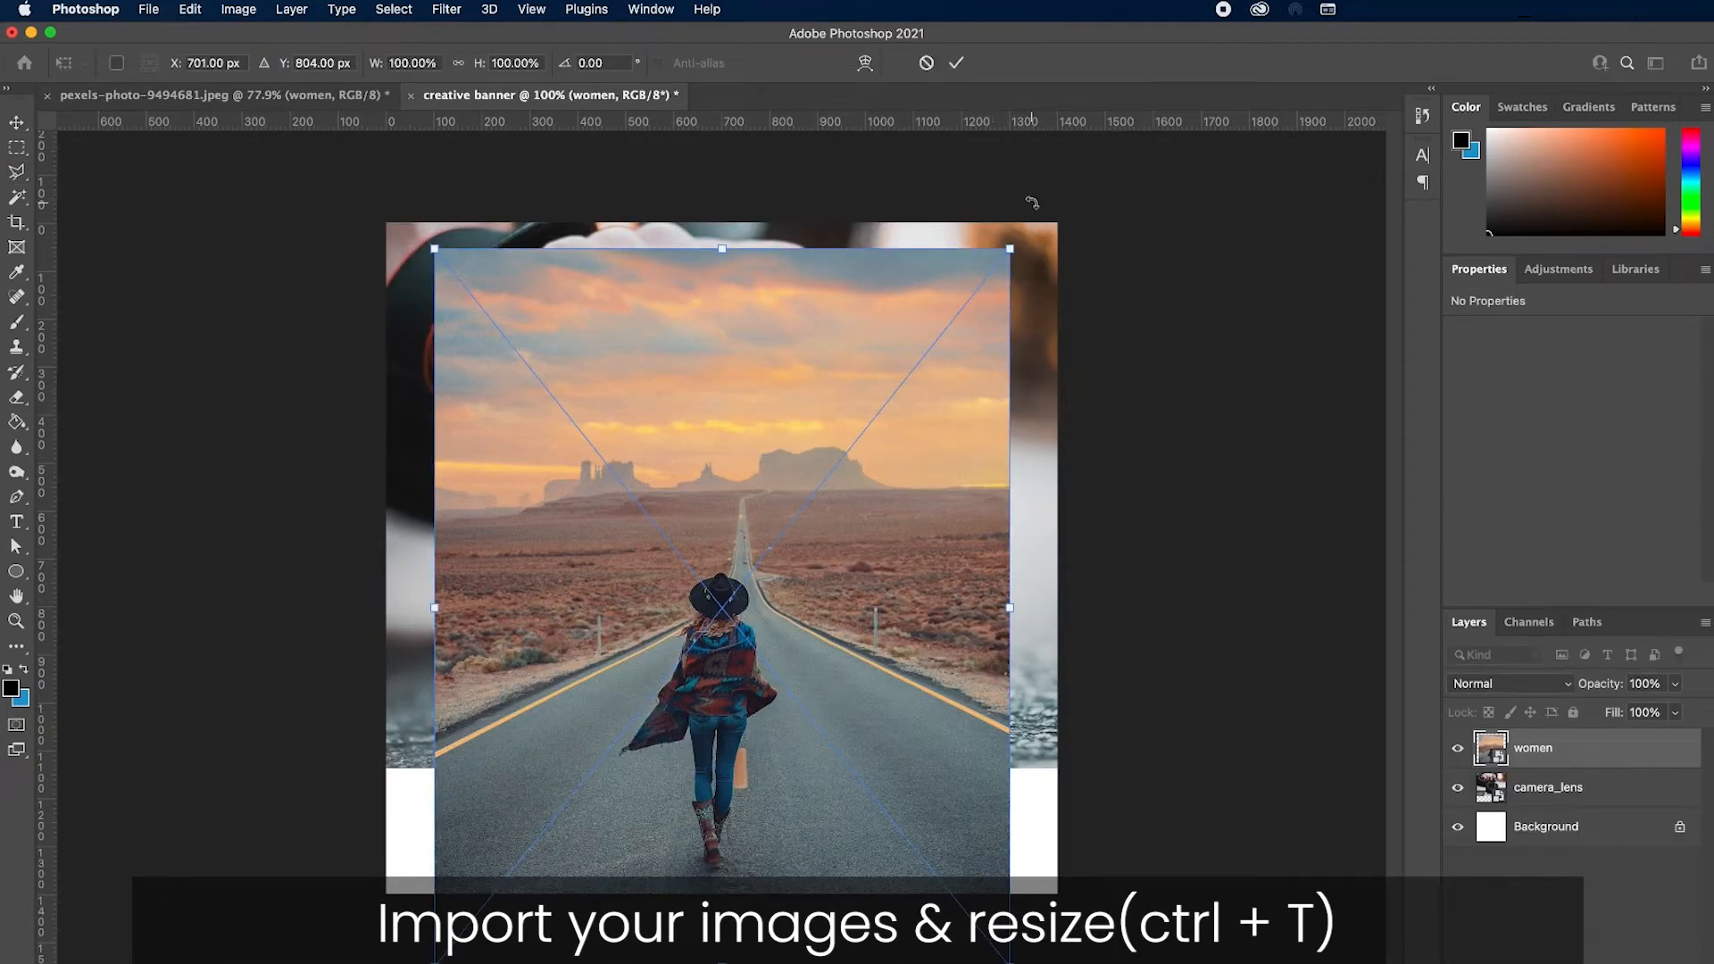
{"action": "left_click_drag", "start_coordinate": [1008, 248], "coordinate": [1037, 201]}
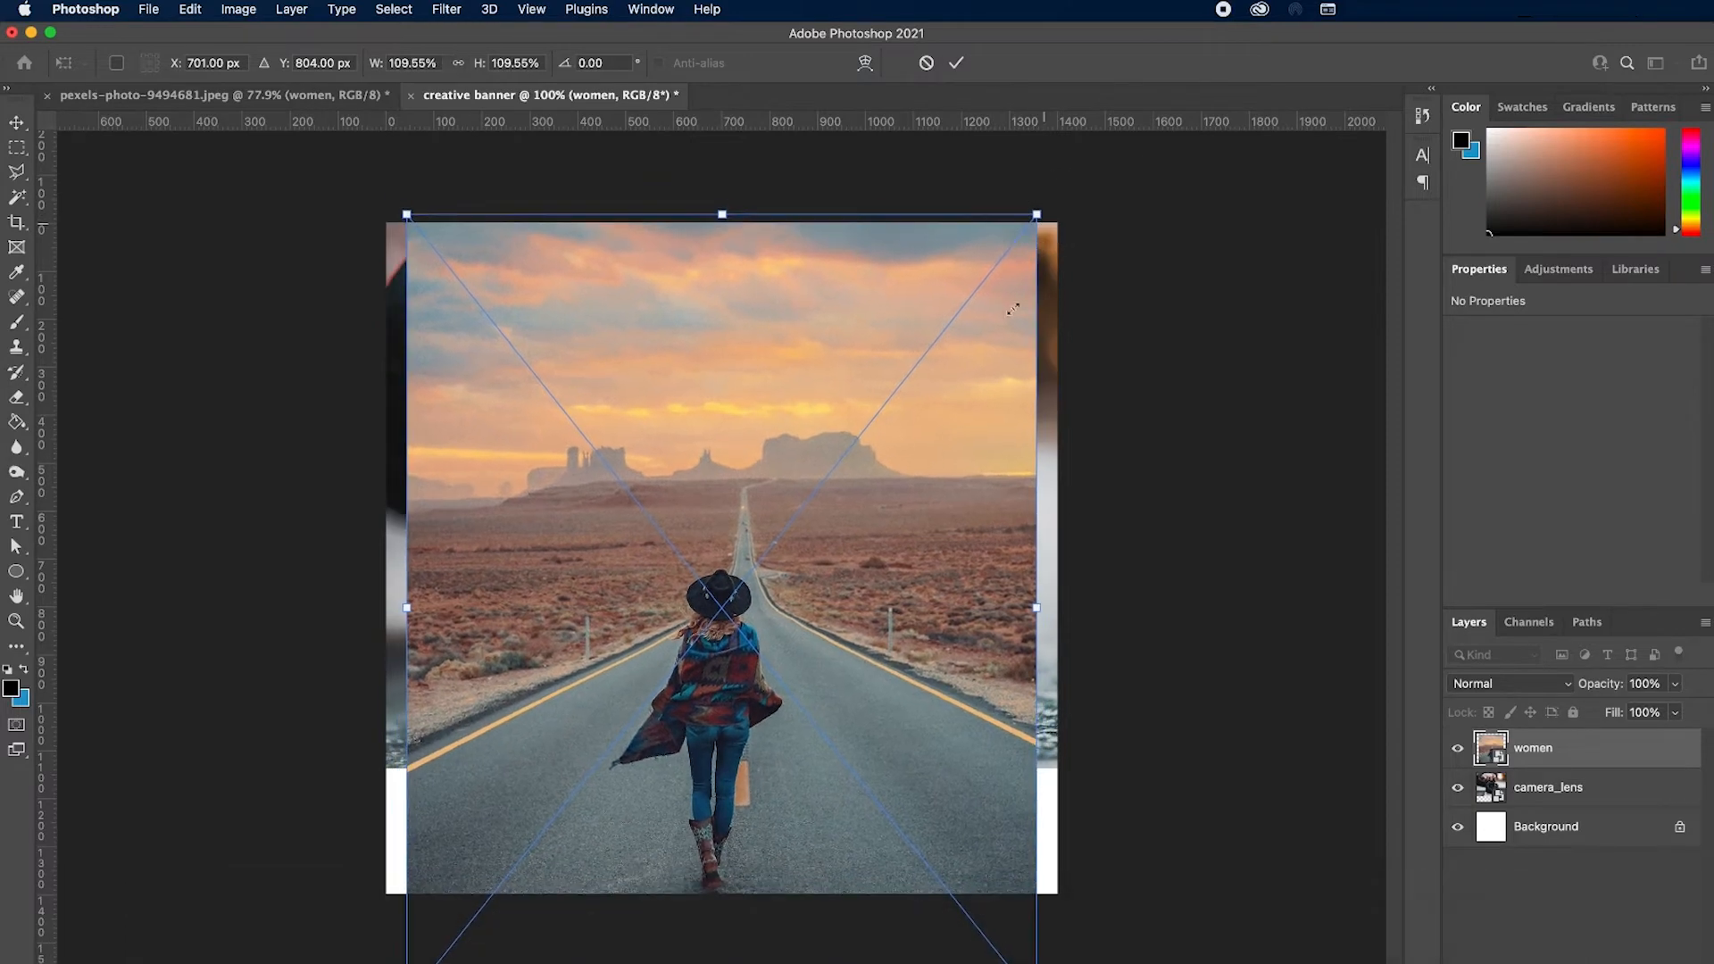
{"action": "key", "text": "Return"}
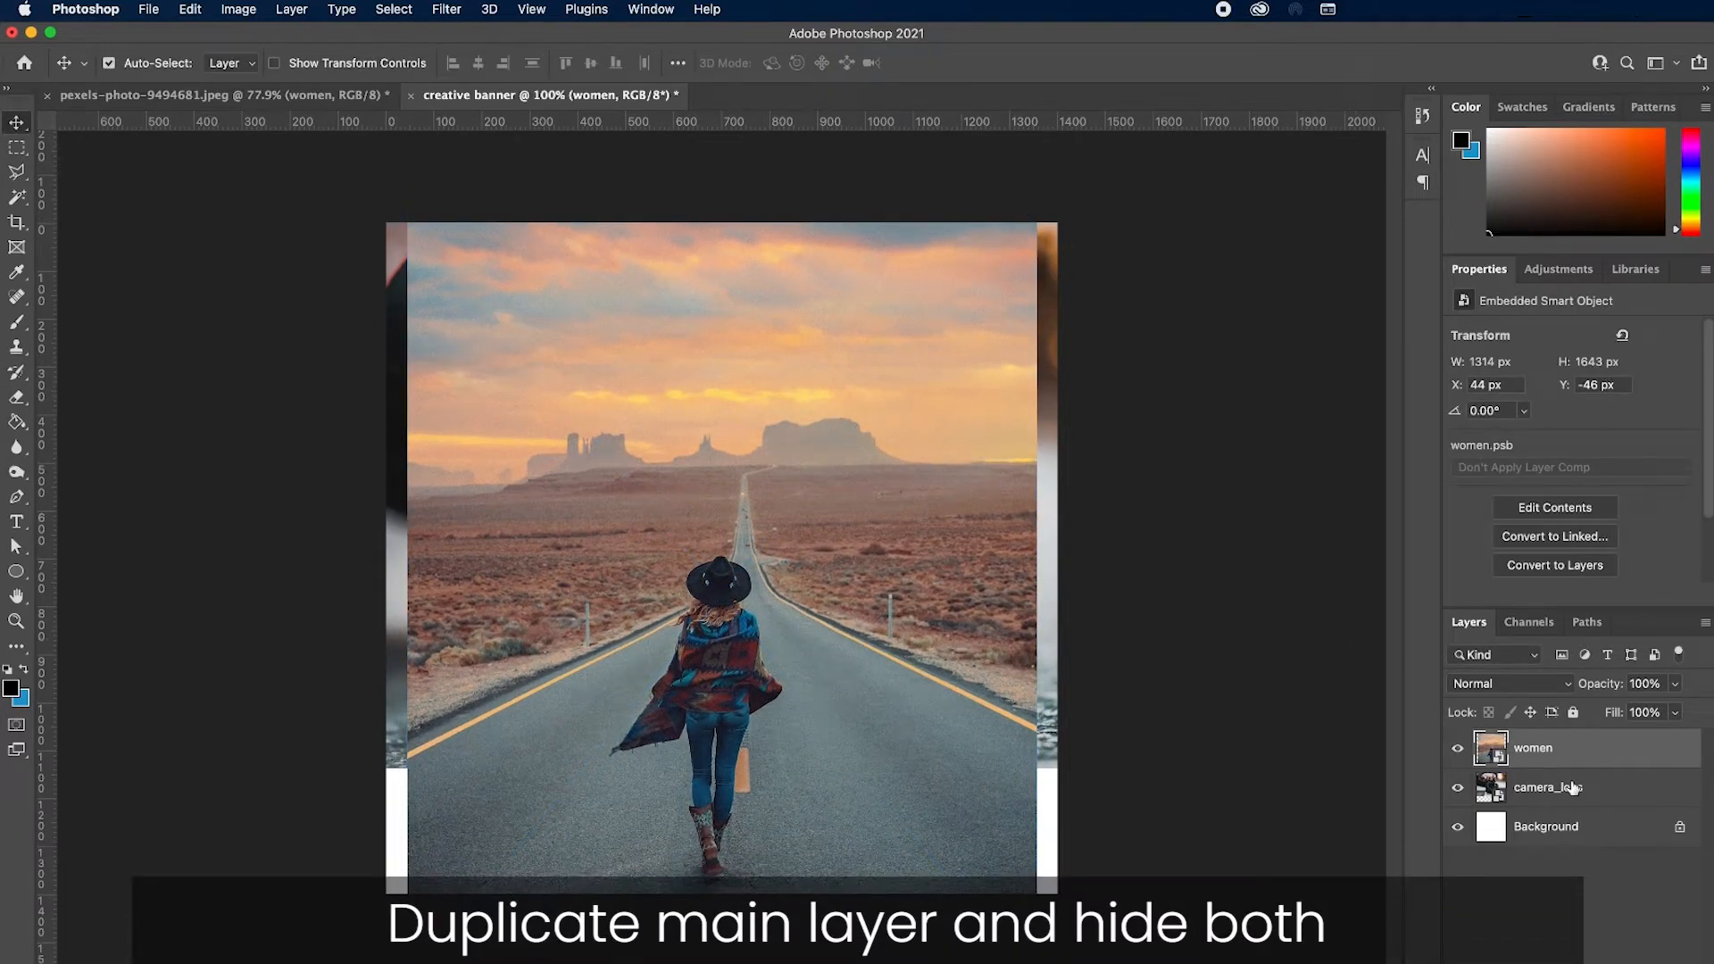
Duplicate the women layer and hide both the original and the copy
{"action": "key", "text": "super+j"}
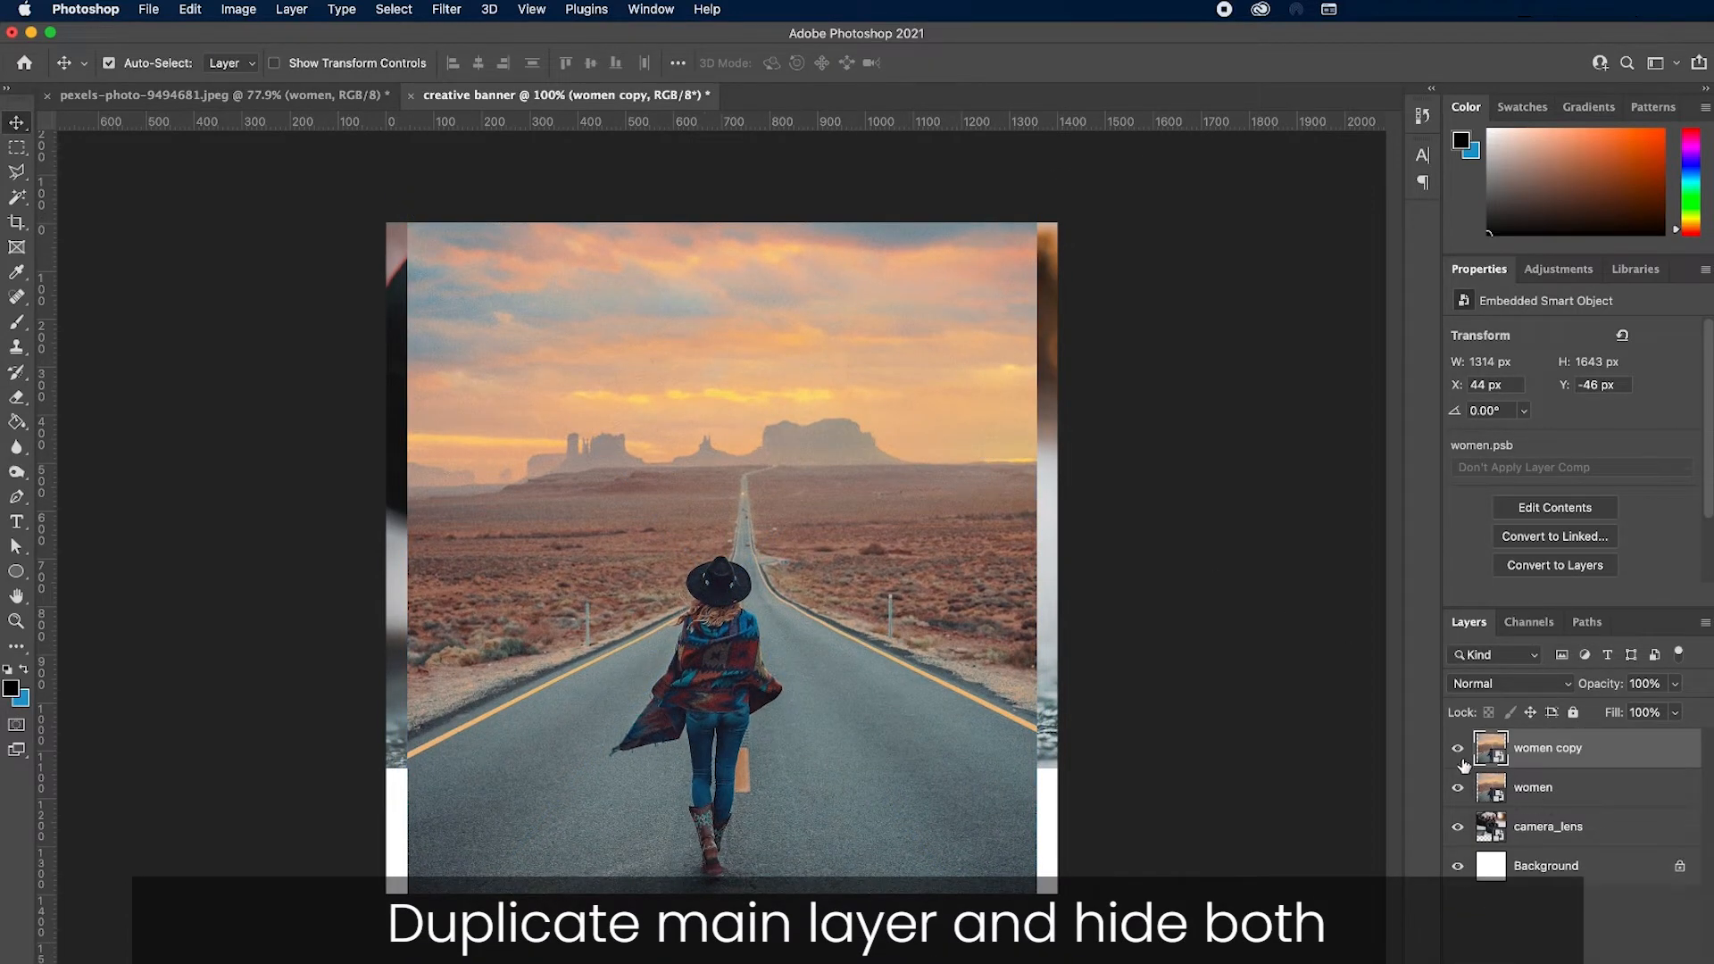
{"action": "left_click", "coordinate": [1458, 748]}
{"action": "left_click", "coordinate": [1458, 787]}
Draw a circle shape about 388 px in diameter over the camera lens, directly above the camera_lens layer
{"action": "left_click", "coordinate": [1557, 822]}
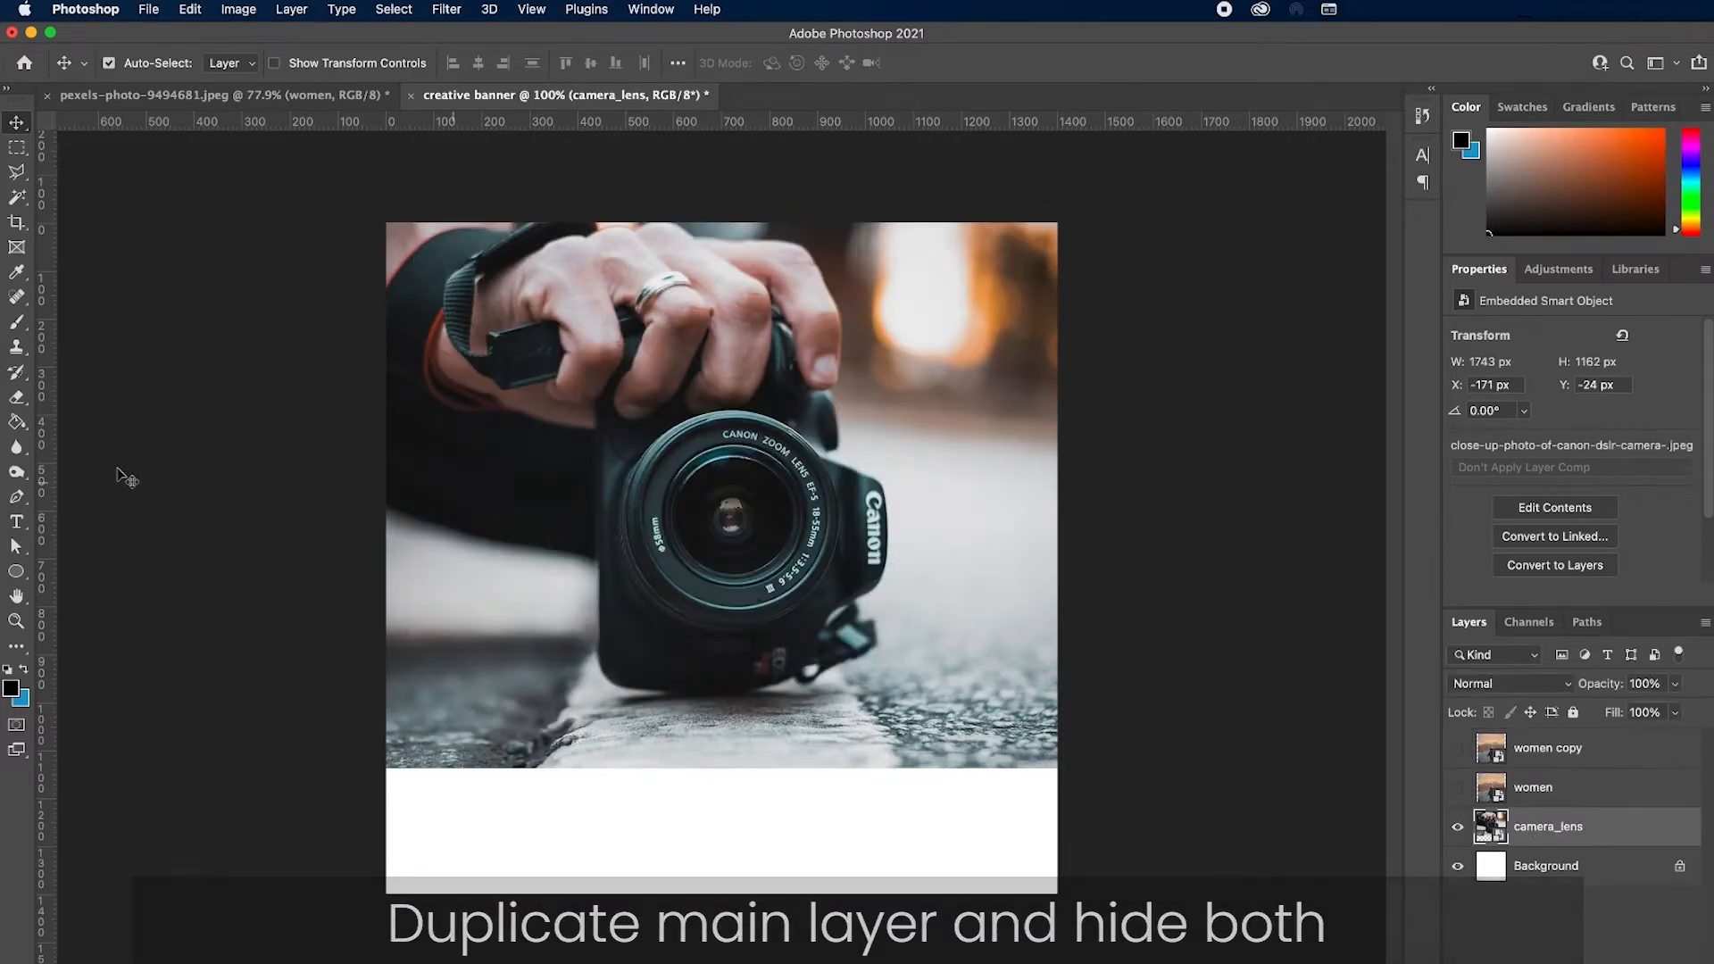
{"action": "left_click_drag", "start_coordinate": [16, 572], "coordinate": [92, 586]}
{"action": "scroll", "coordinate": [542, 525], "scroll_direction": "up", "scroll_amount": 5}
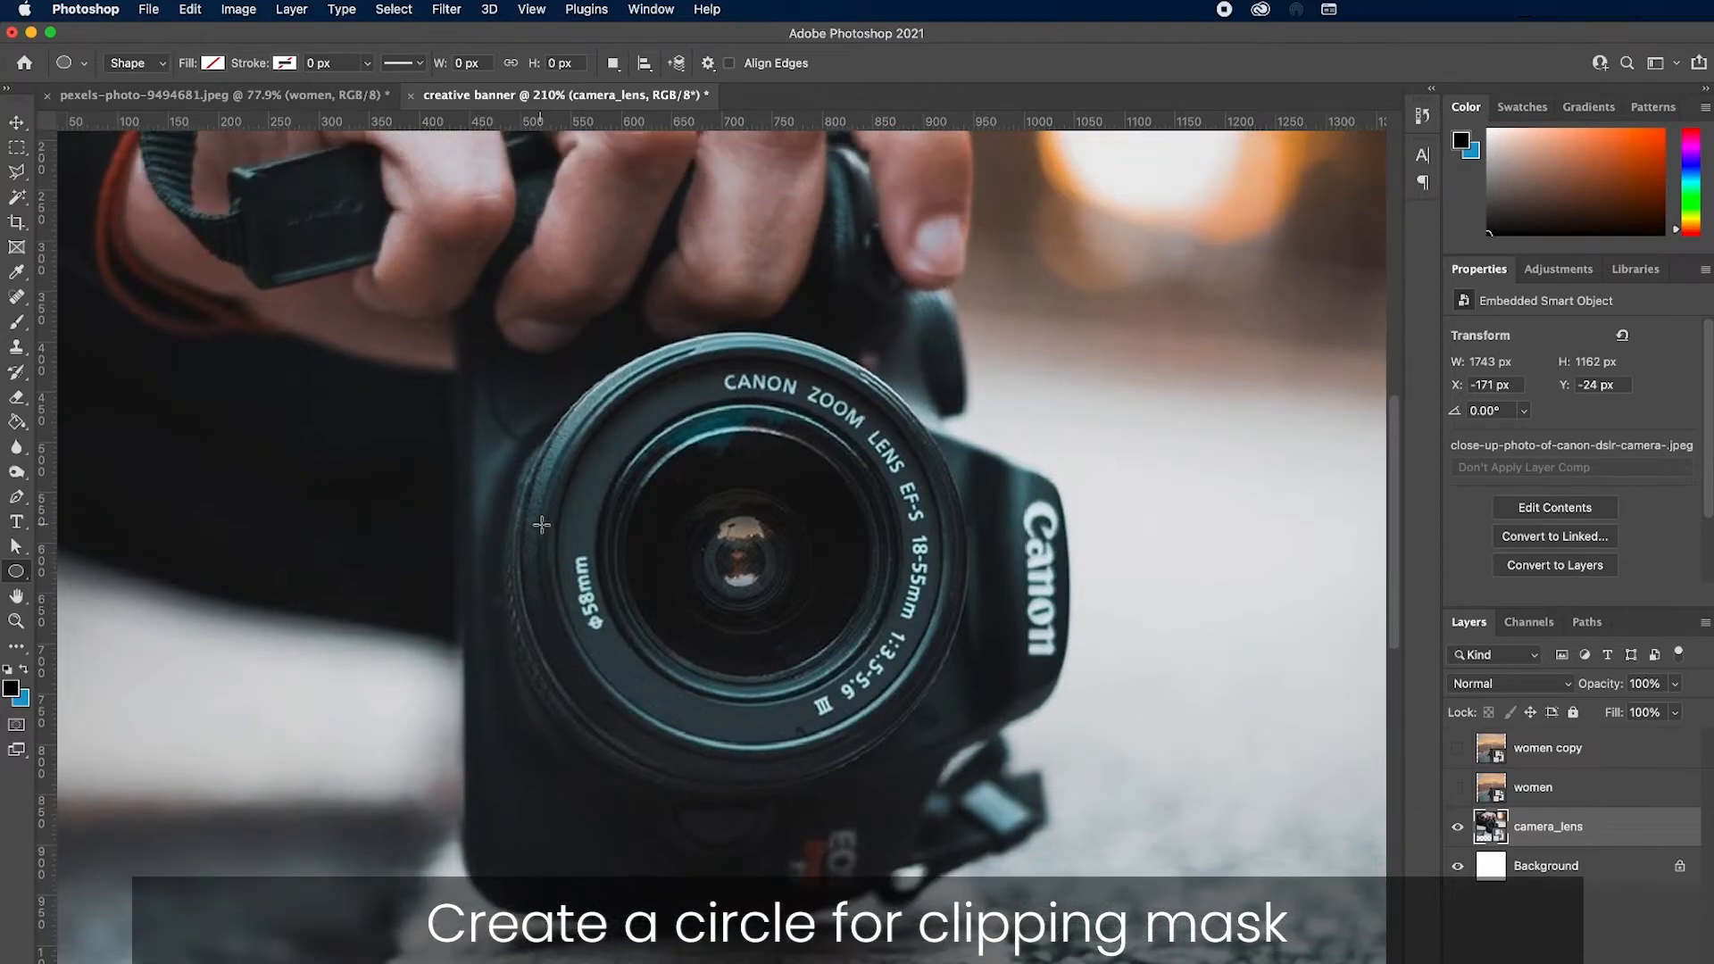
{"action": "left_click_drag", "start_coordinate": [545, 357], "coordinate": [939, 743]}
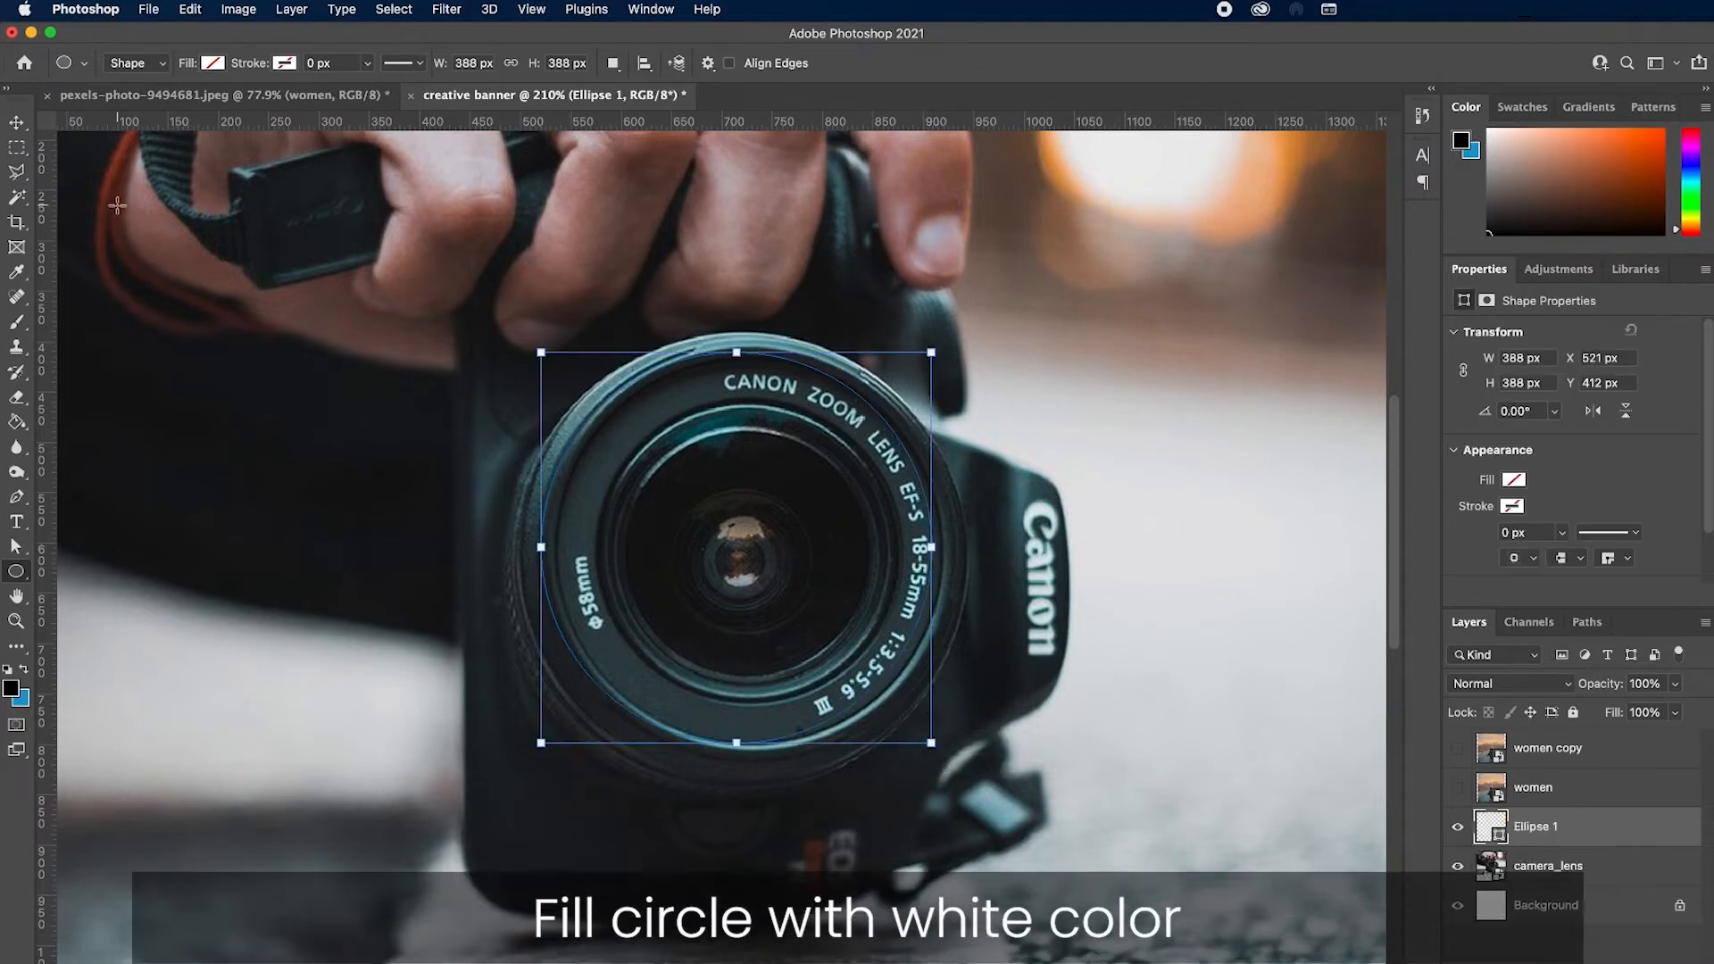
Fill the circle with white and shift it slightly to sit centred on the lens, at about X 531, Y 415 px
{"action": "left_click", "coordinate": [214, 63]}
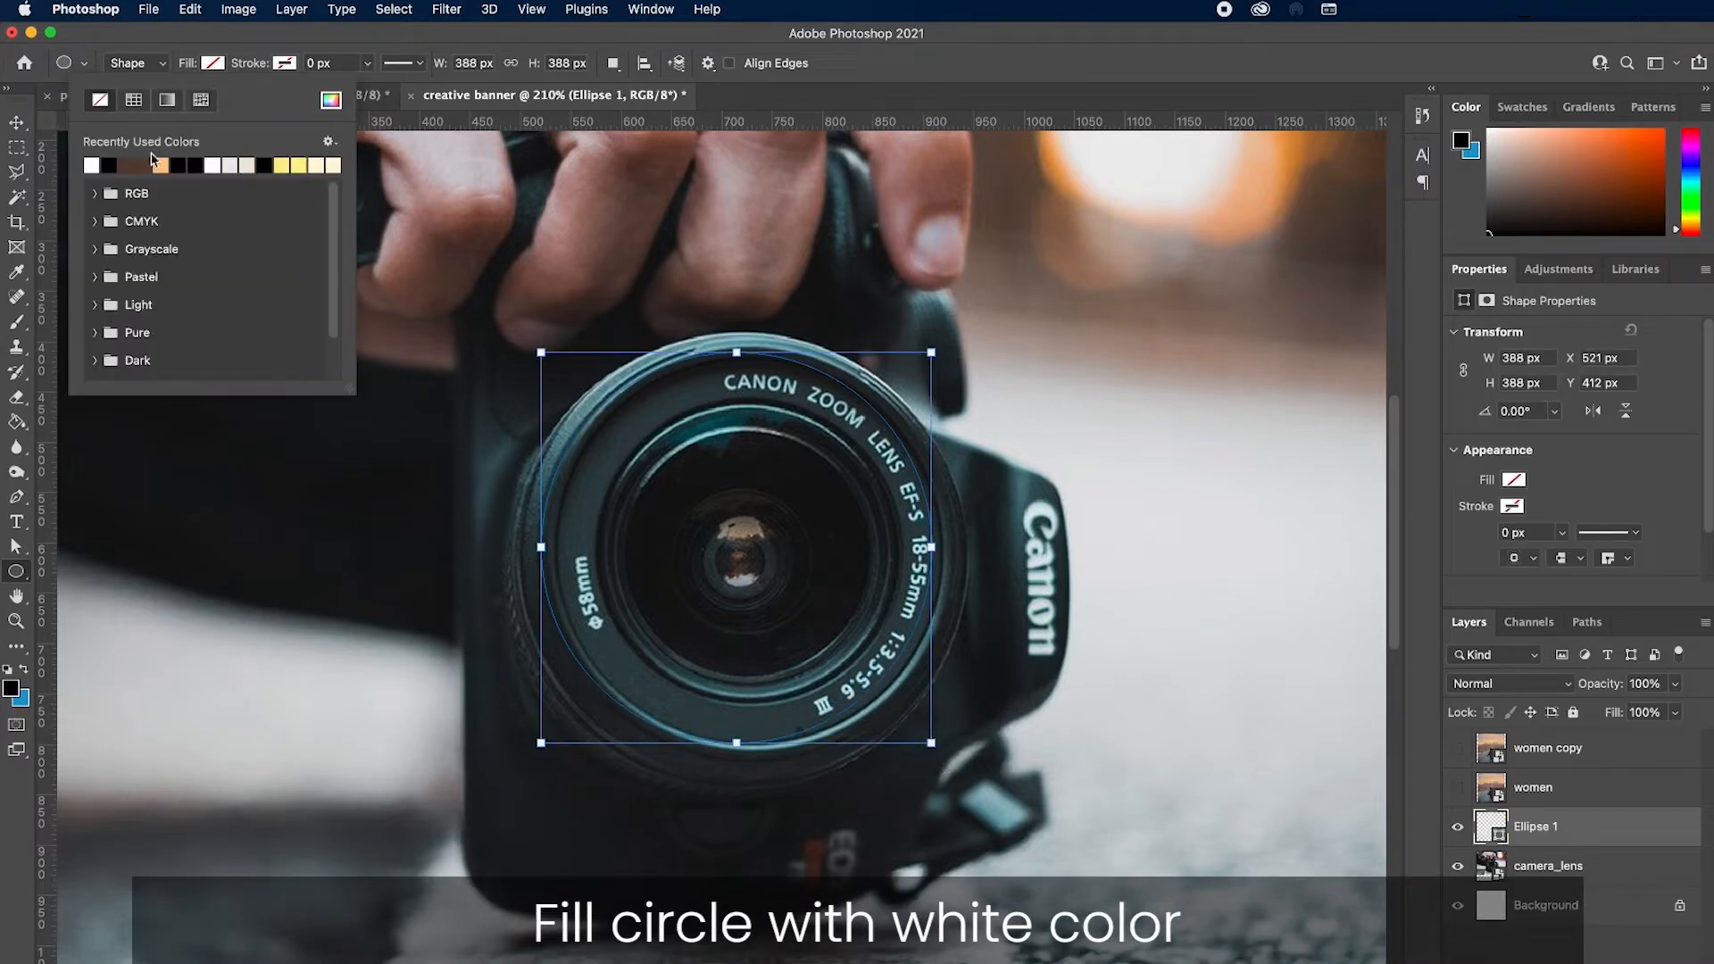
{"action": "left_click", "coordinate": [92, 165]}
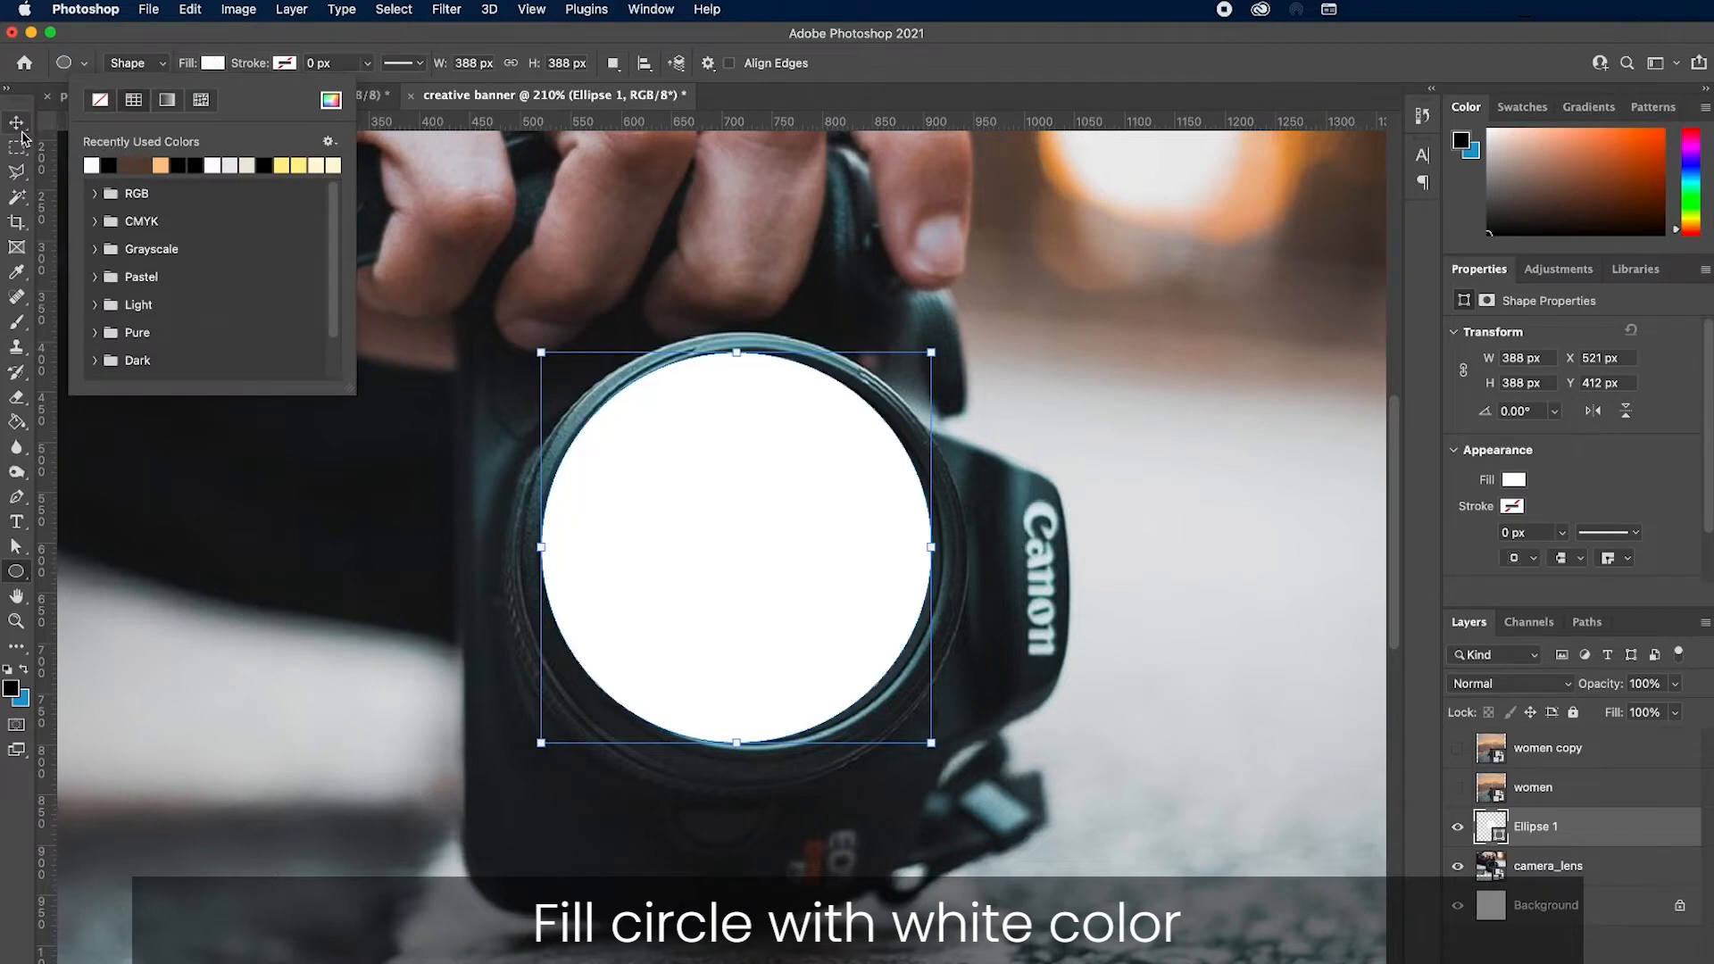
{"action": "left_click", "coordinate": [16, 122]}
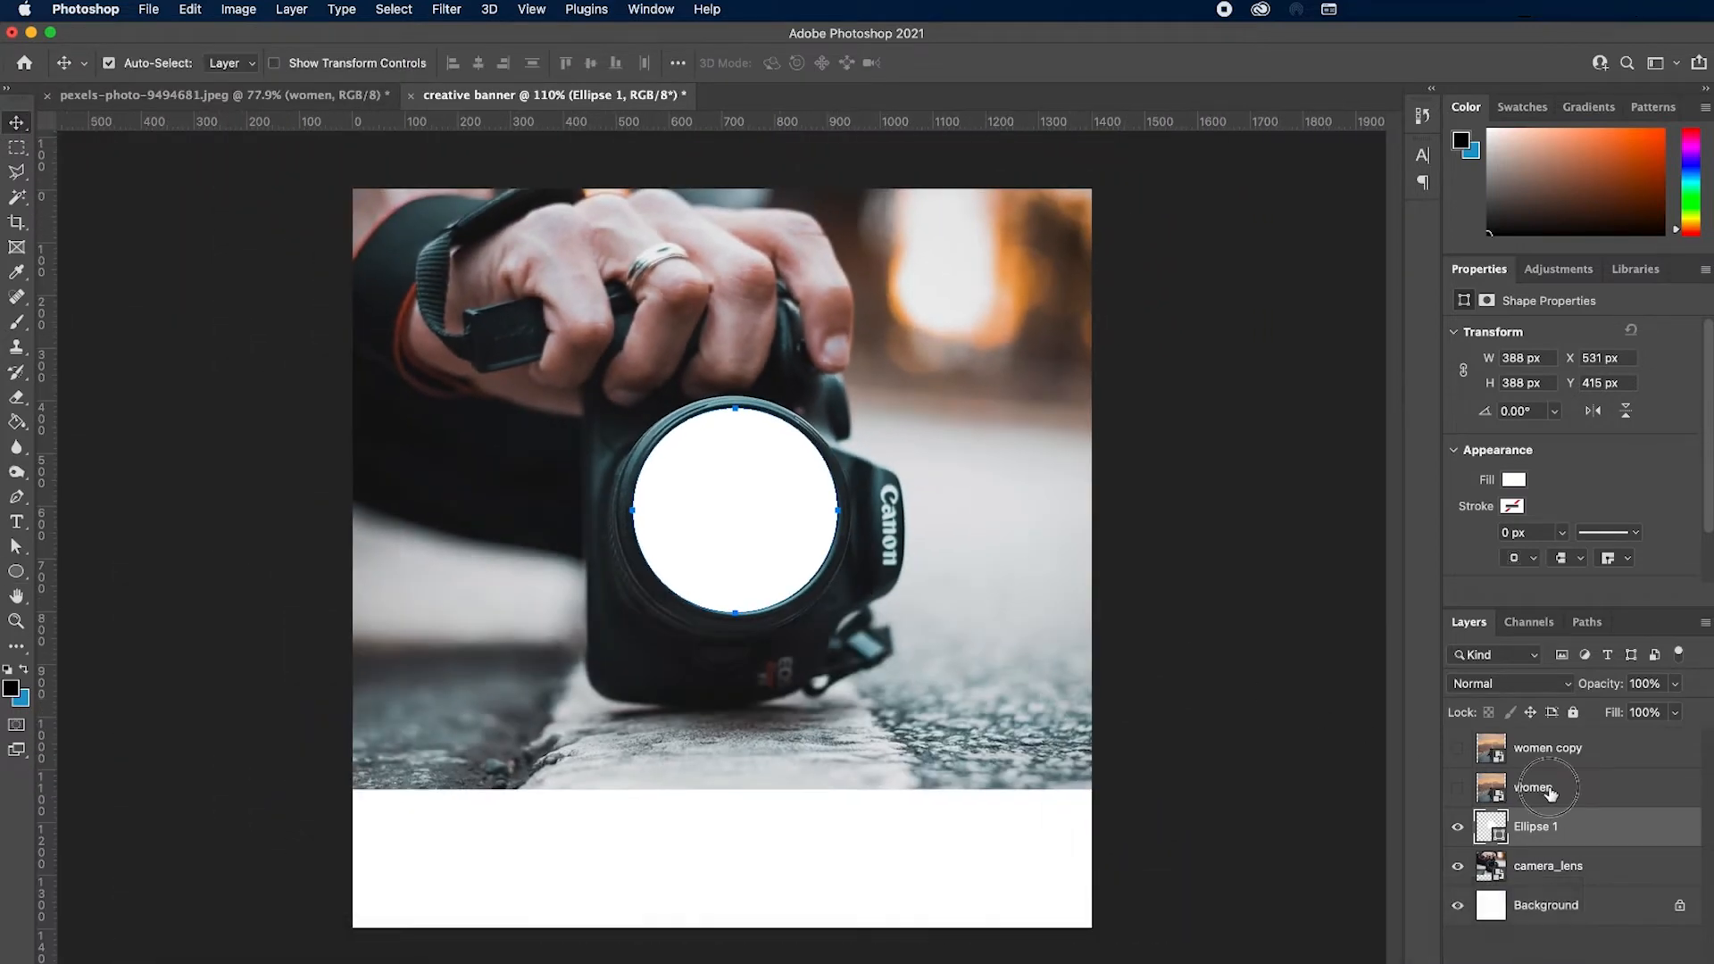
Show the women layer and clip it to the white circle with a clipping mask
{"action": "left_click", "coordinate": [1562, 789]}
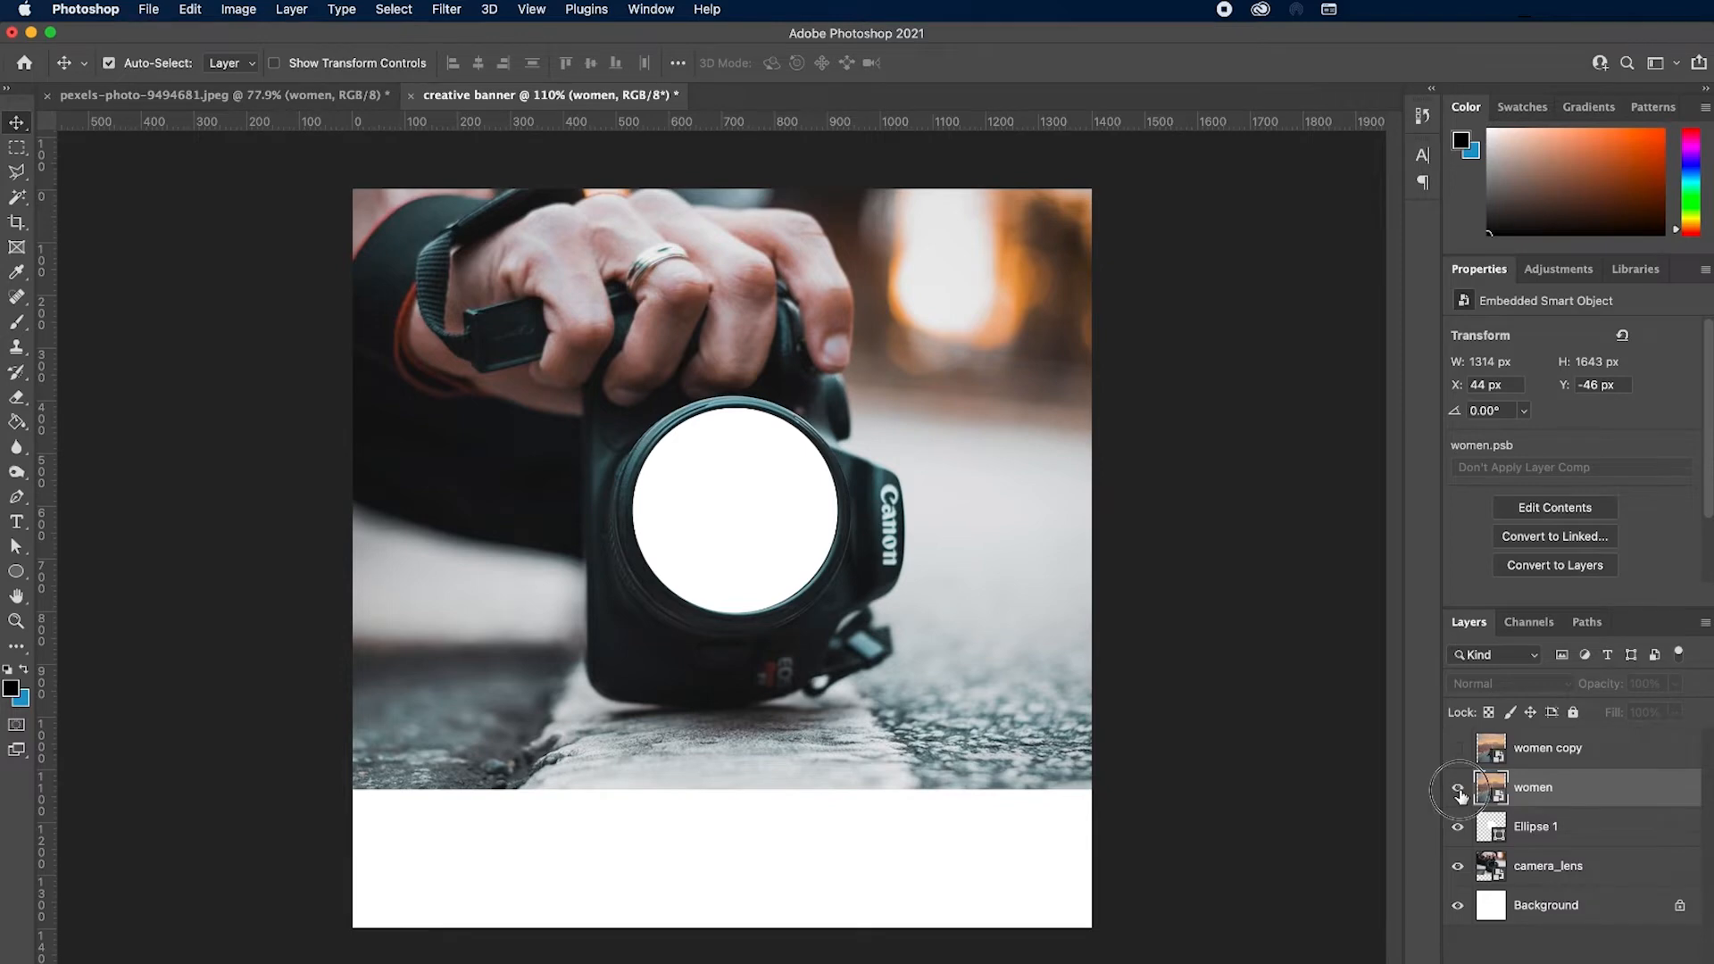
{"action": "left_click", "coordinate": [1458, 791]}
{"action": "right_click", "coordinate": [1551, 794]}
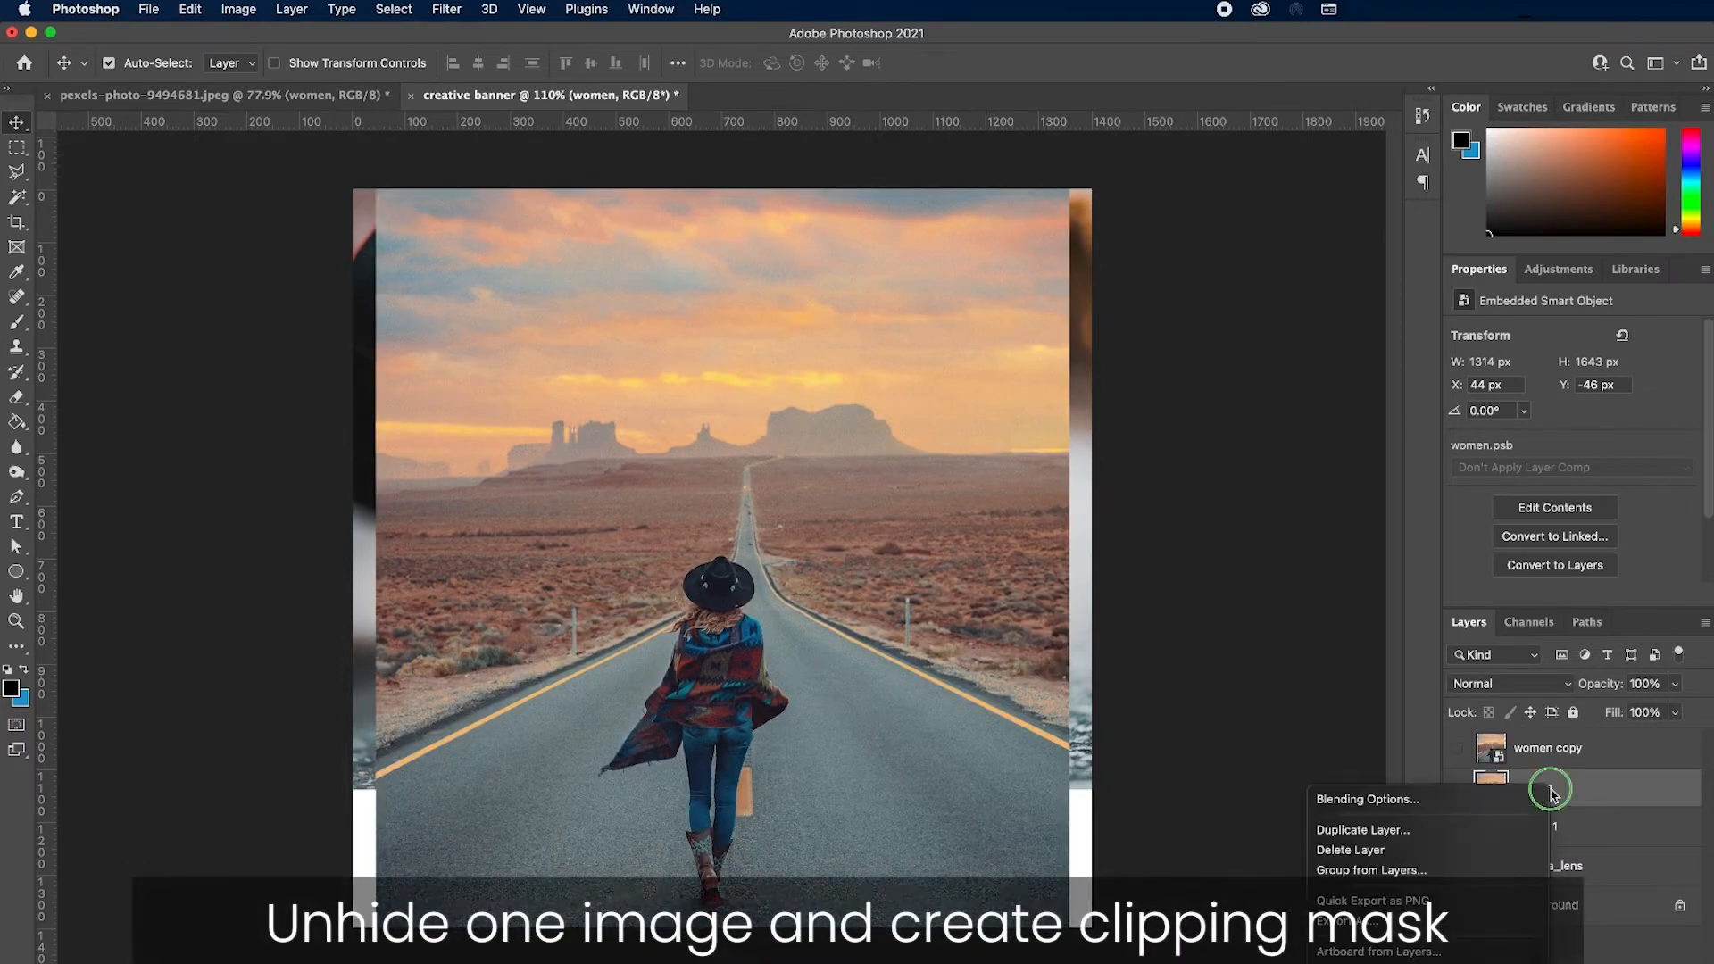
{"action": "scroll", "coordinate": [1475, 843], "scroll_direction": "down", "scroll_amount": 5}
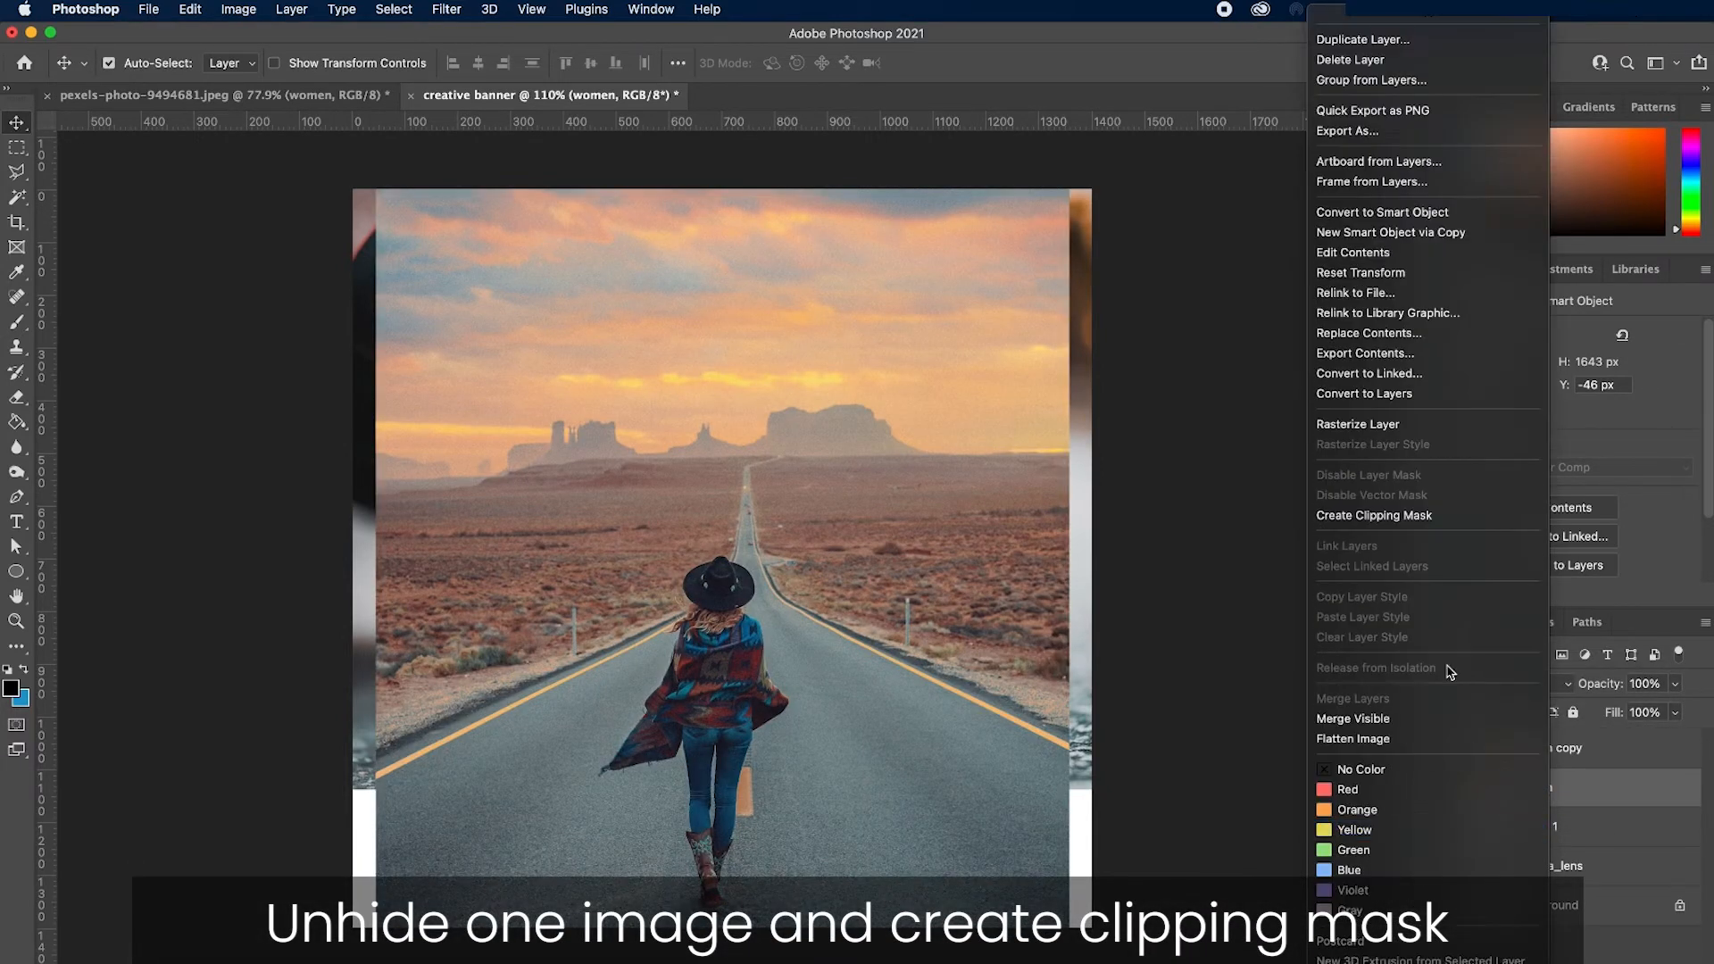
{"action": "left_click", "coordinate": [1446, 529]}
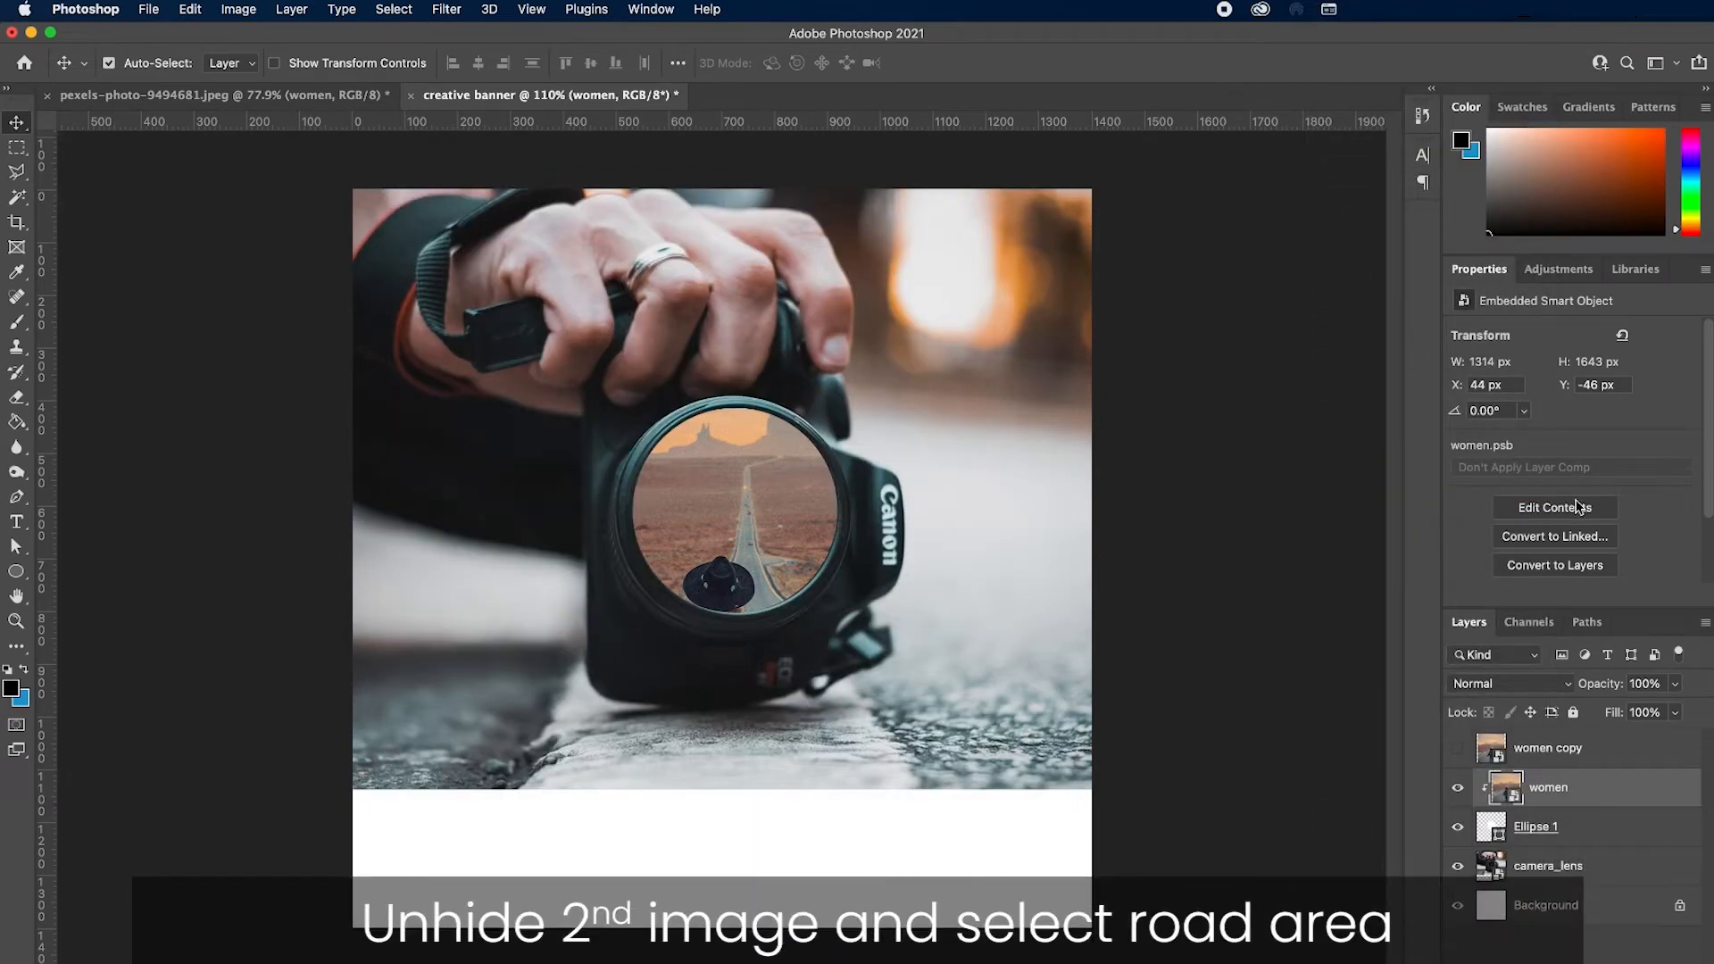
Show the women copy layer and outline its road area along the yellow edge lines with the Polygonal Lasso
{"action": "left_click", "coordinate": [1457, 753]}
{"action": "left_click", "coordinate": [1548, 760]}
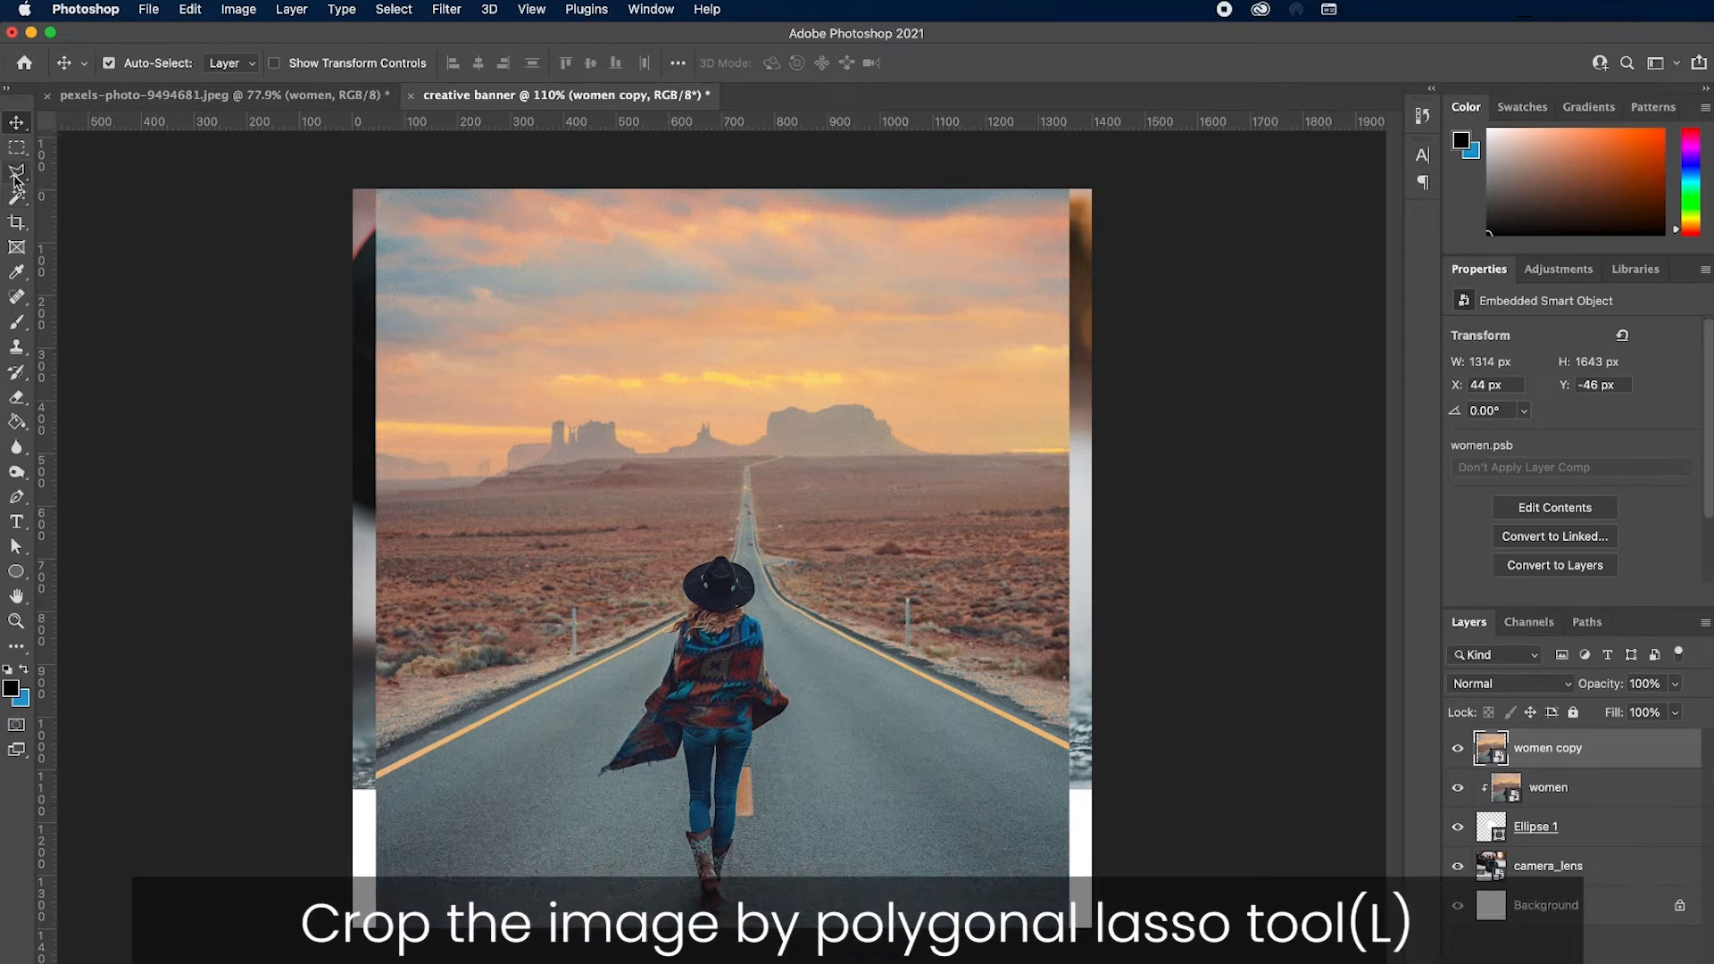
{"action": "left_click_drag", "start_coordinate": [16, 179], "coordinate": [115, 189]}
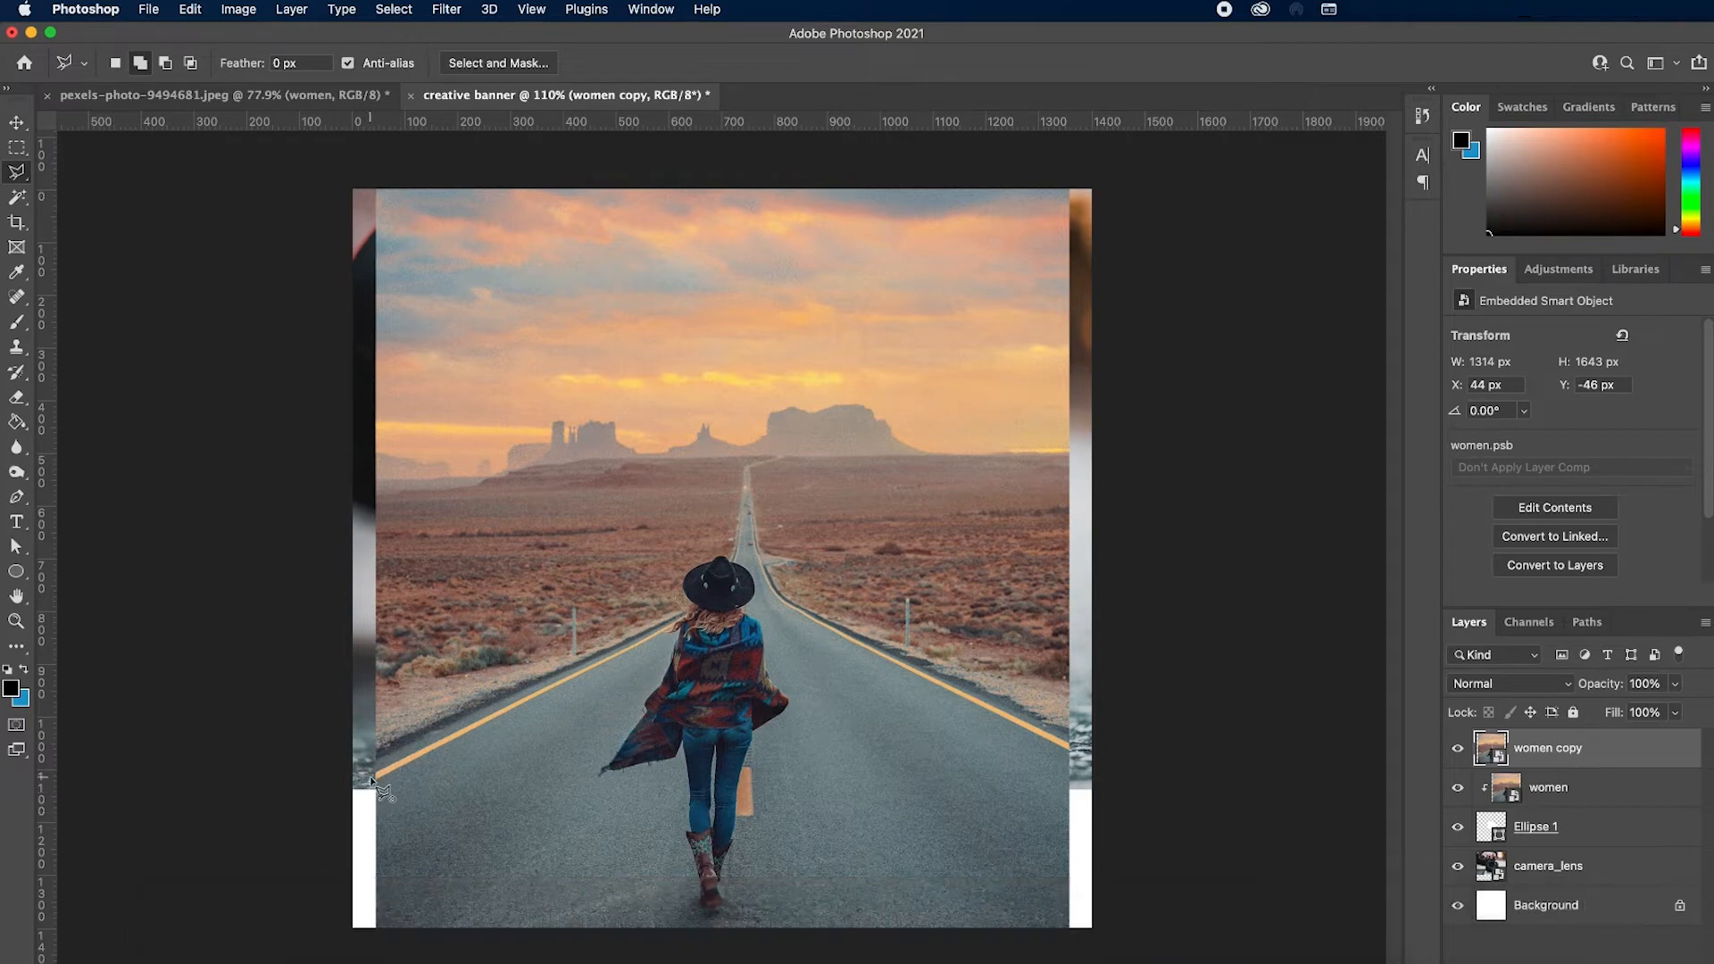
{"action": "left_click", "coordinate": [691, 613]}
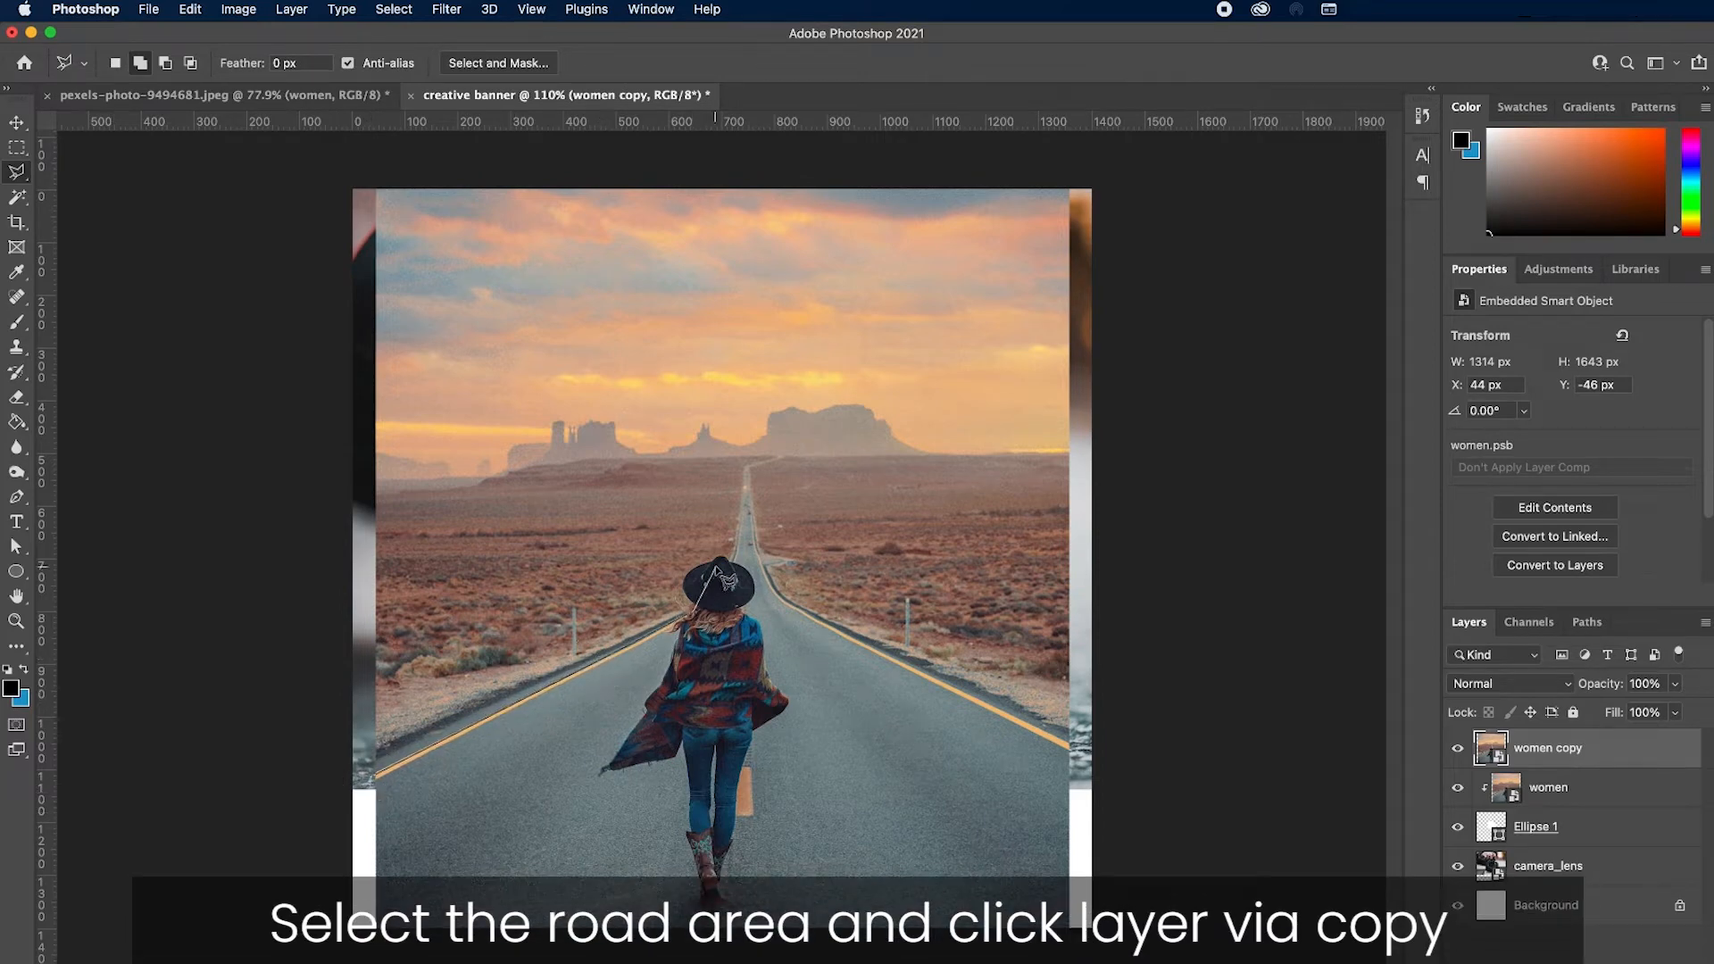
{"action": "left_click", "coordinate": [1084, 749]}
{"action": "left_click", "coordinate": [1106, 924]}
{"action": "double_click", "coordinate": [355, 893]}
Copy the selected road area to a new layer and hide the women copy layer
{"action": "right_click", "coordinate": [683, 719]}
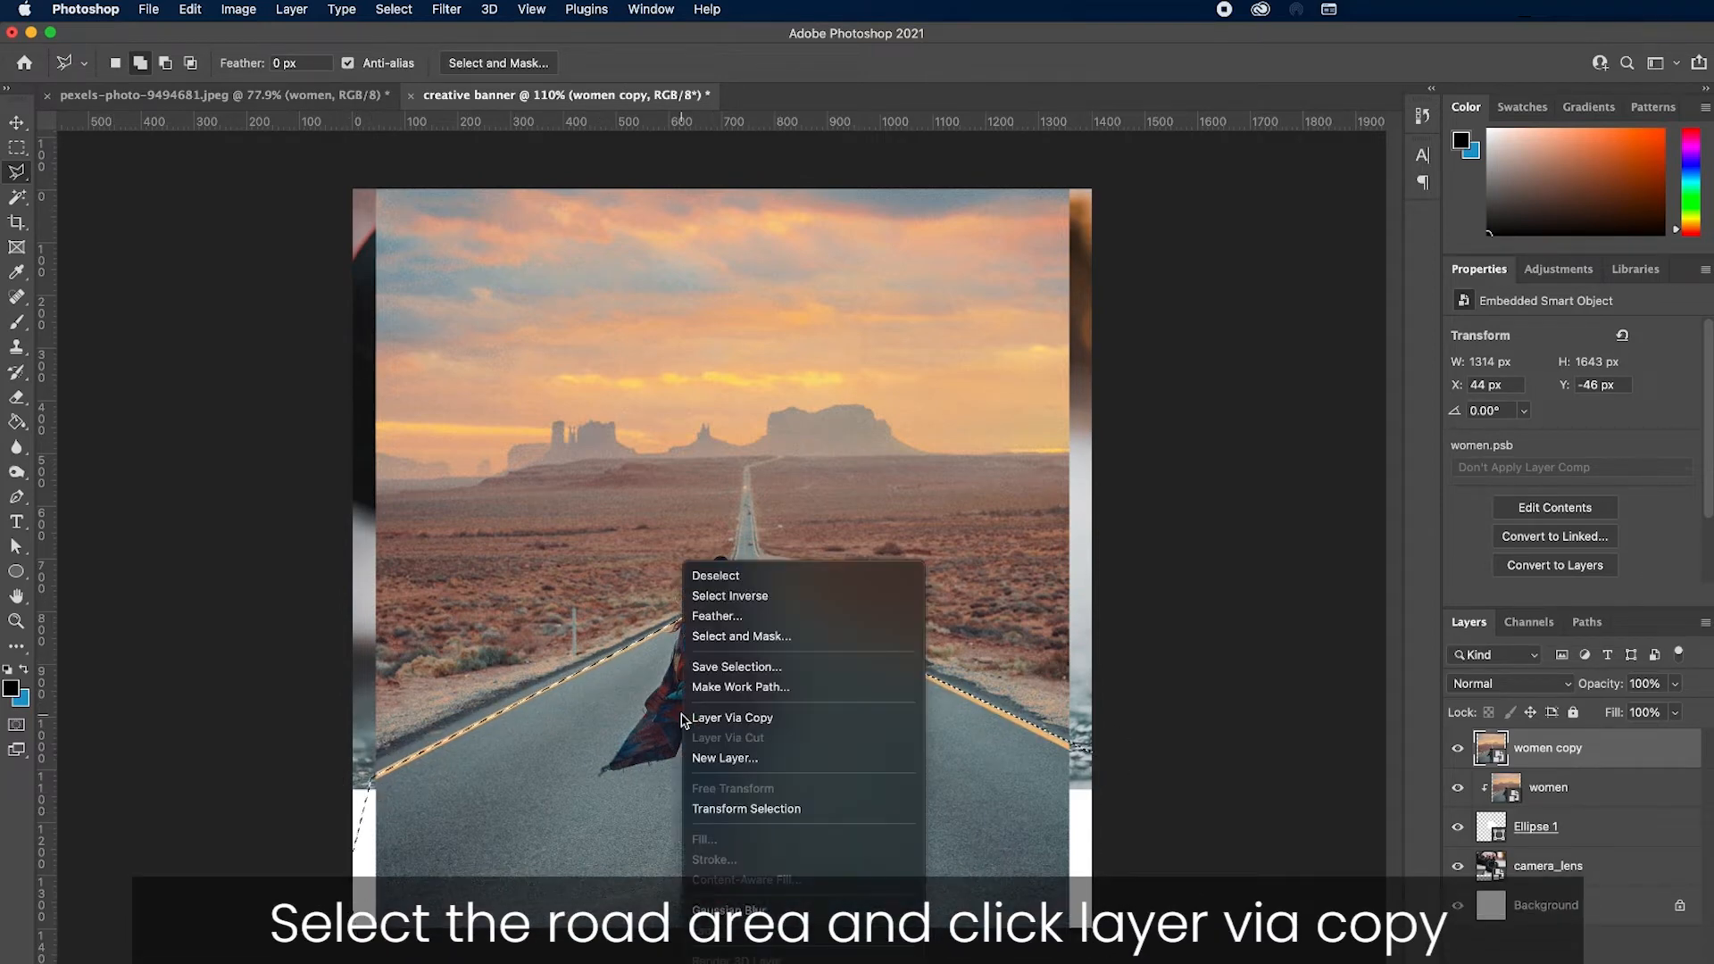
{"action": "left_click", "coordinate": [687, 717]}
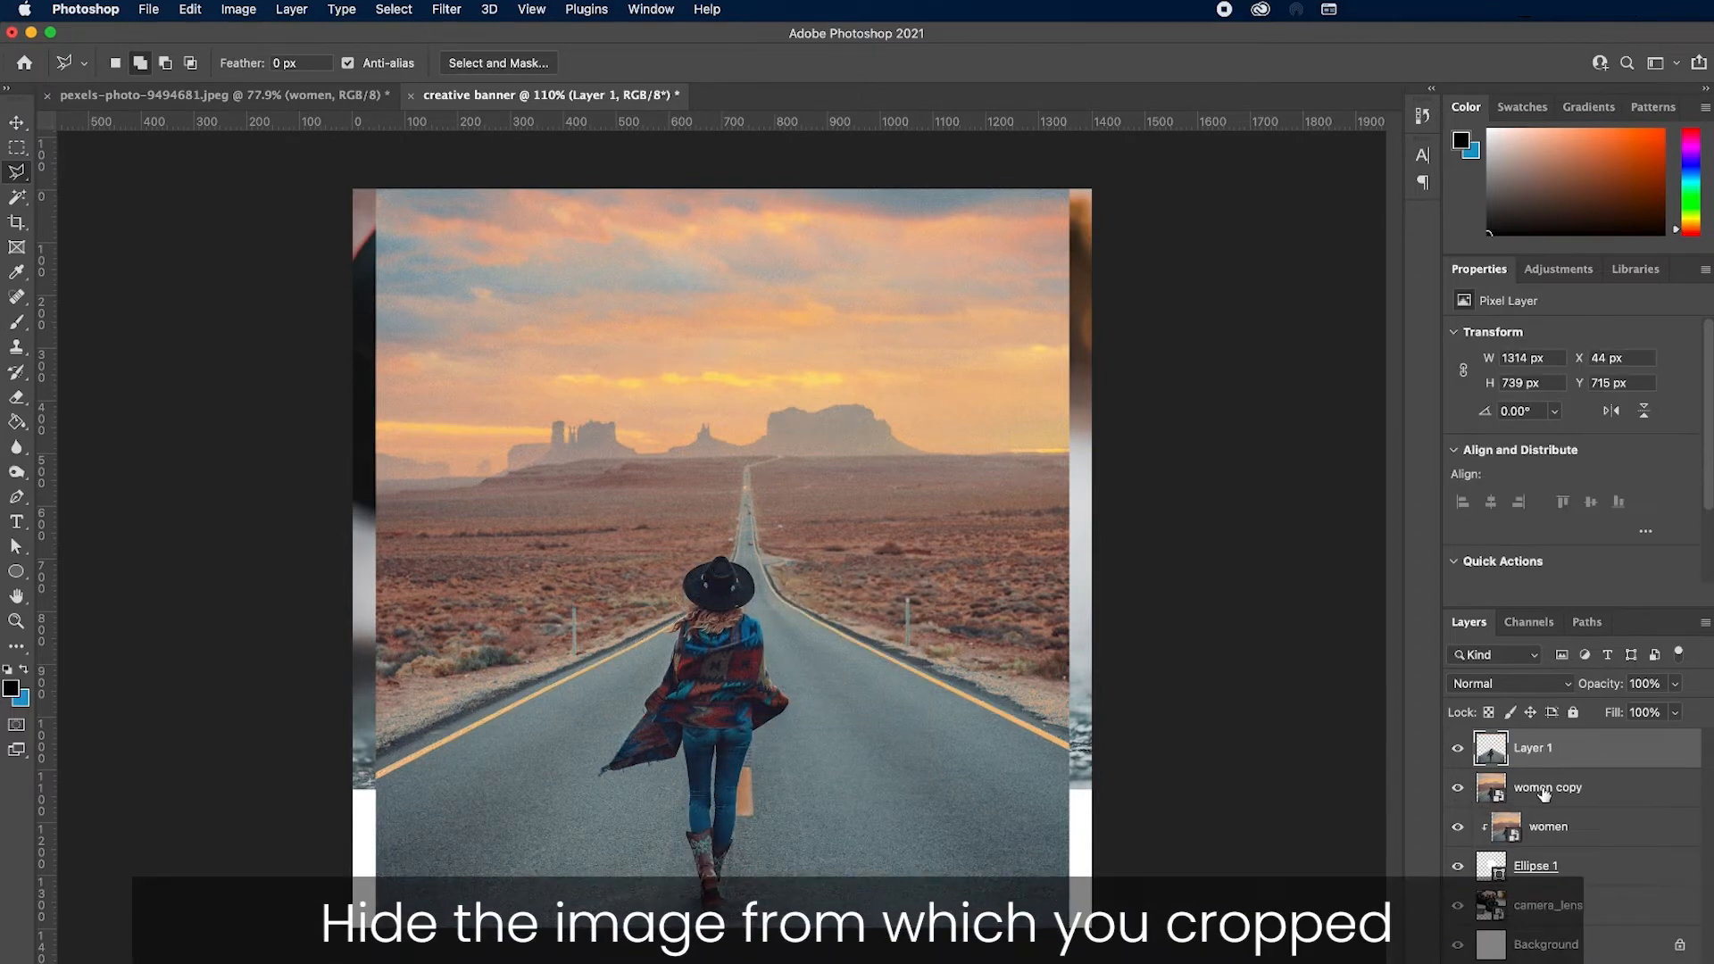
{"action": "left_click", "coordinate": [1458, 787]}
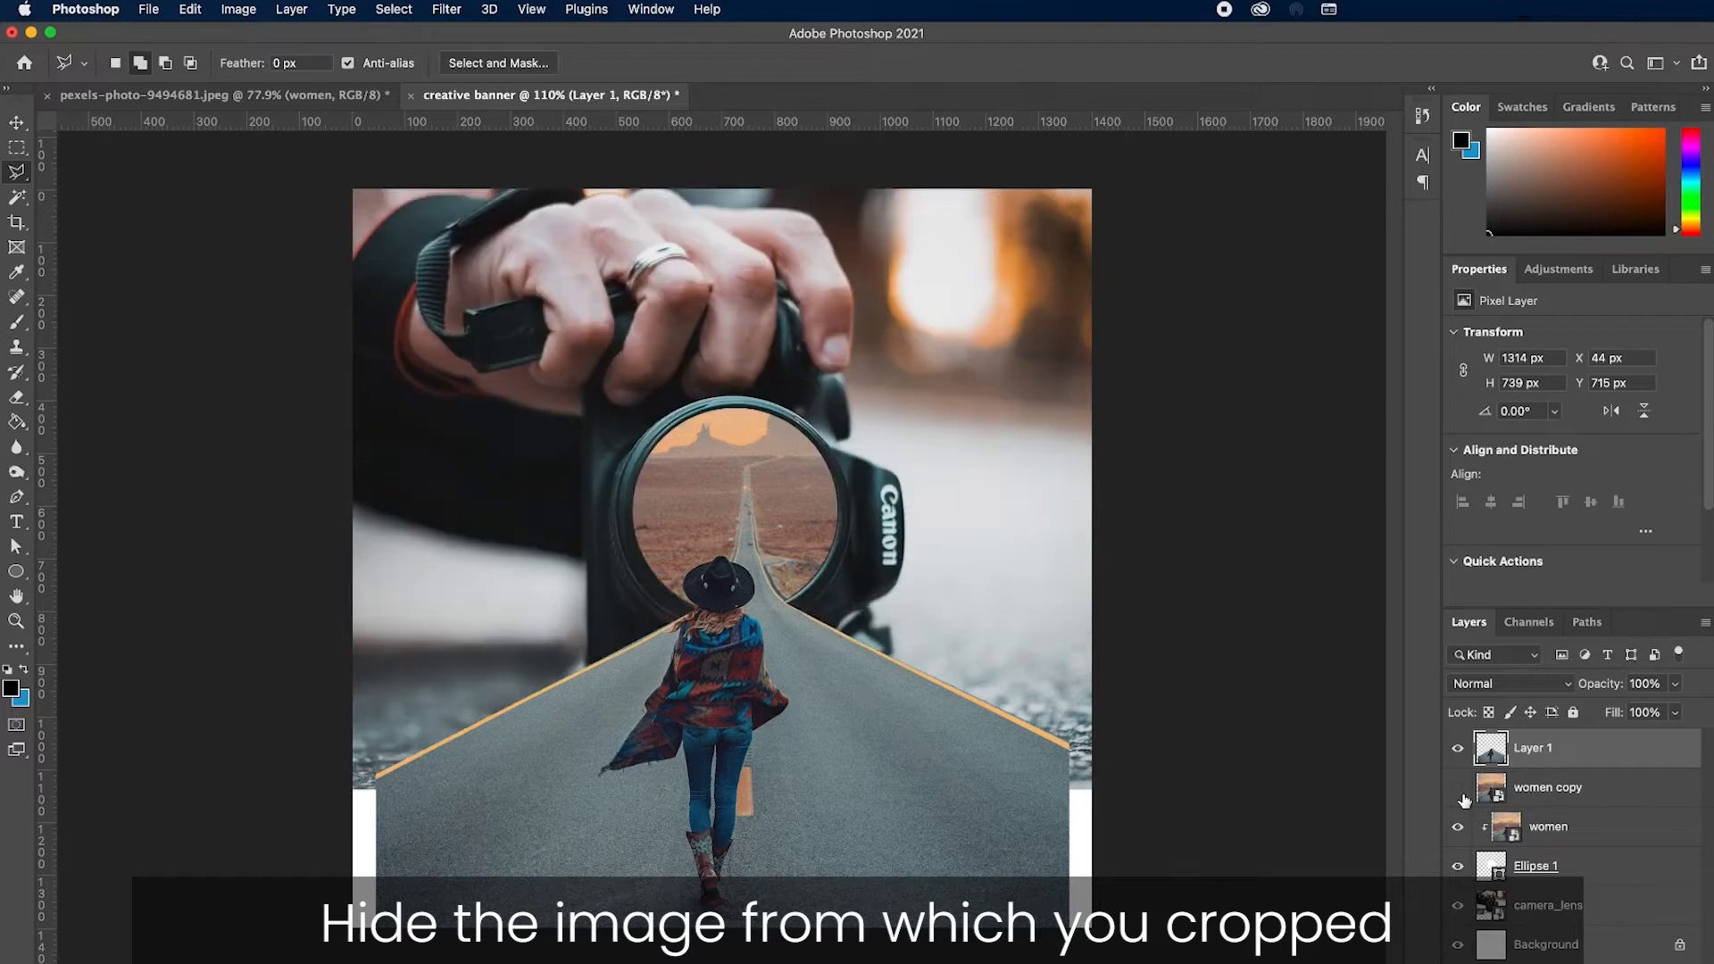
Crop both sides of the canvas inward to the road's edges, leaving a width of about 1289 px
{"action": "key", "text": "c"}
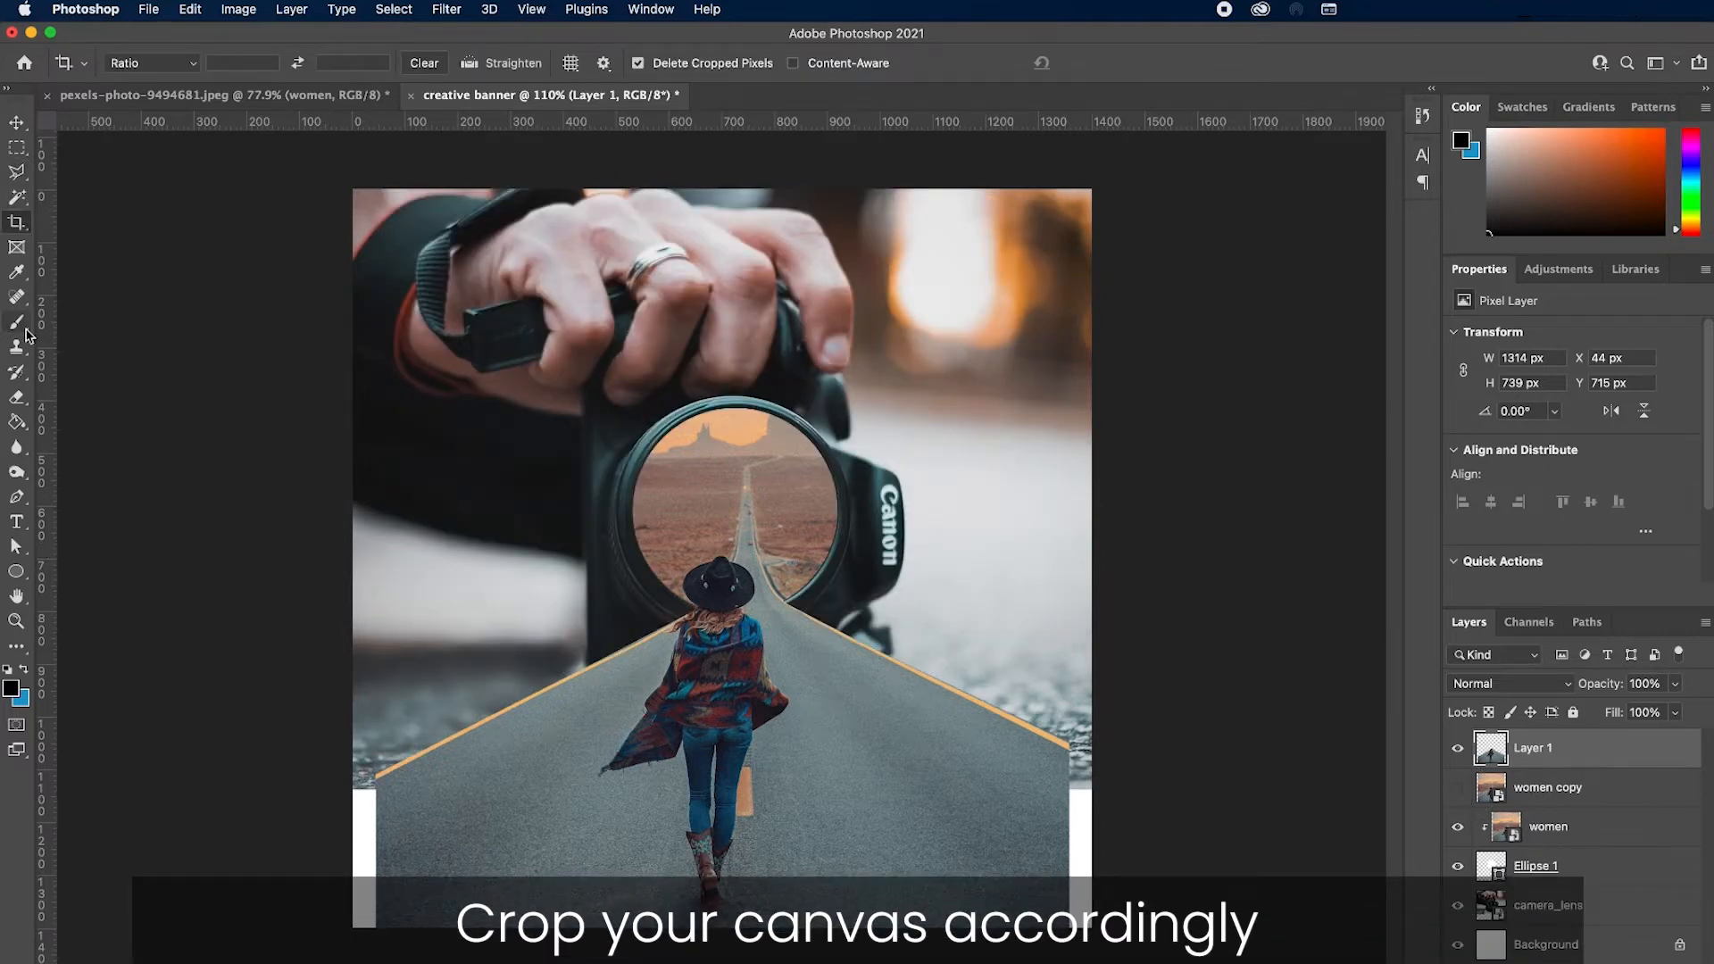
{"action": "left_click", "coordinate": [16, 223]}
{"action": "left_click_drag", "start_coordinate": [348, 556], "coordinate": [381, 556]}
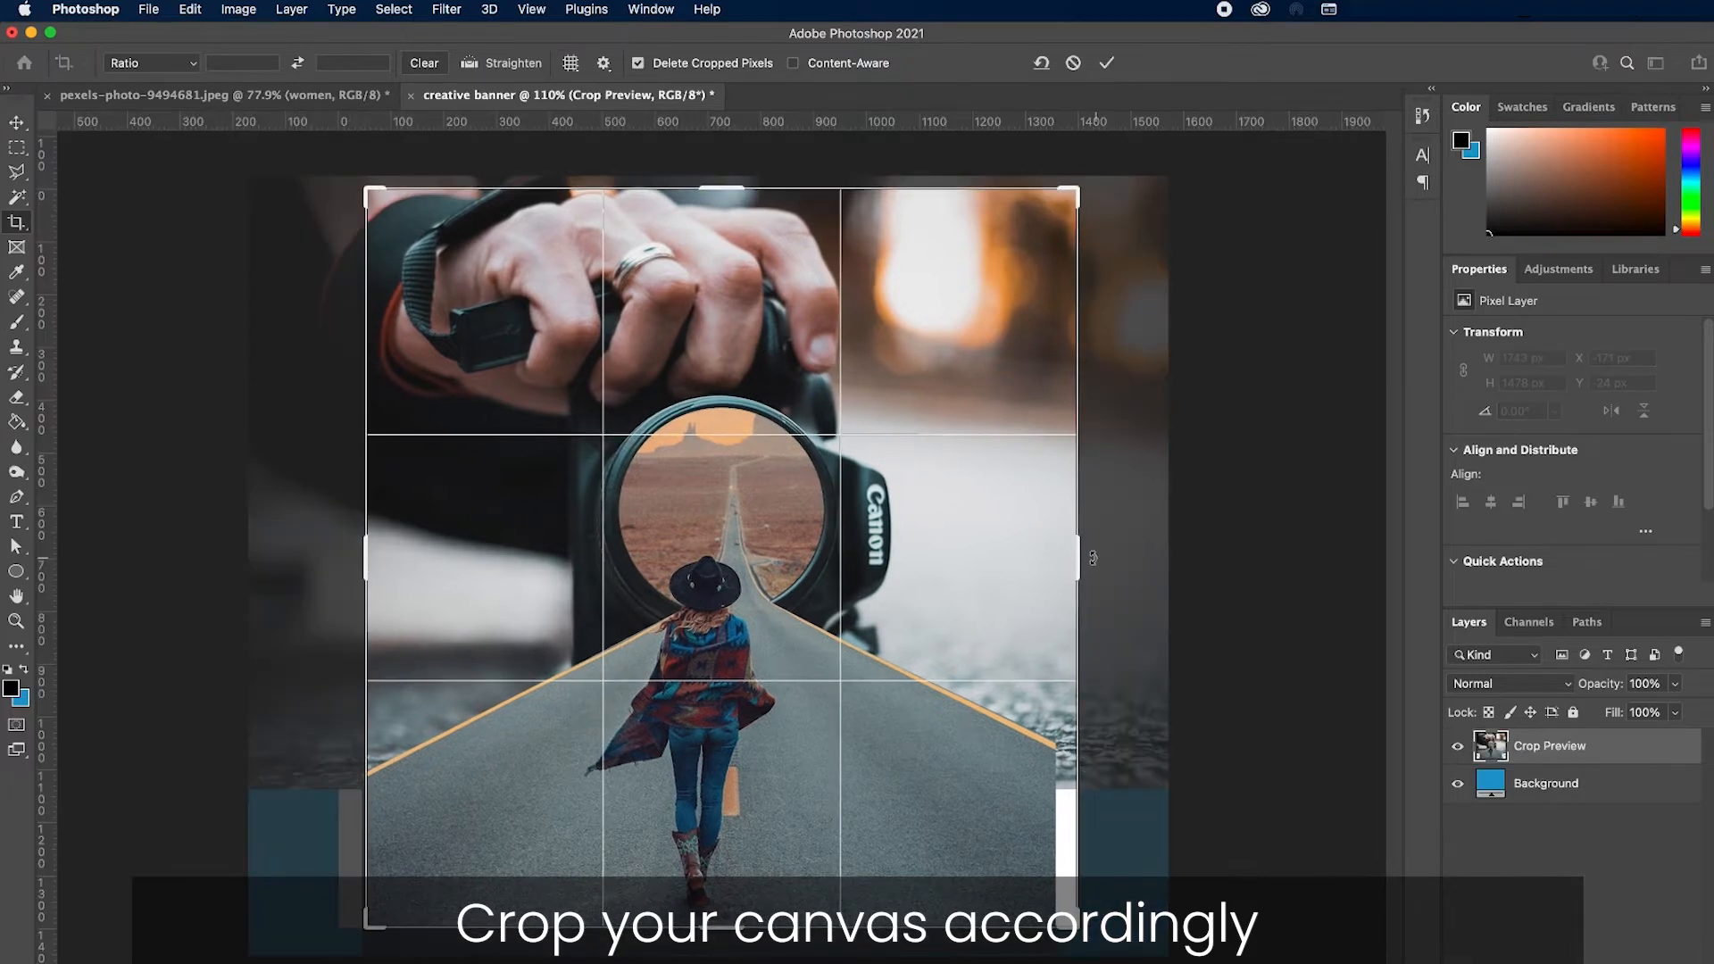
{"action": "left_click_drag", "start_coordinate": [1090, 556], "coordinate": [1063, 555]}
{"action": "left_click", "coordinate": [1106, 62]}
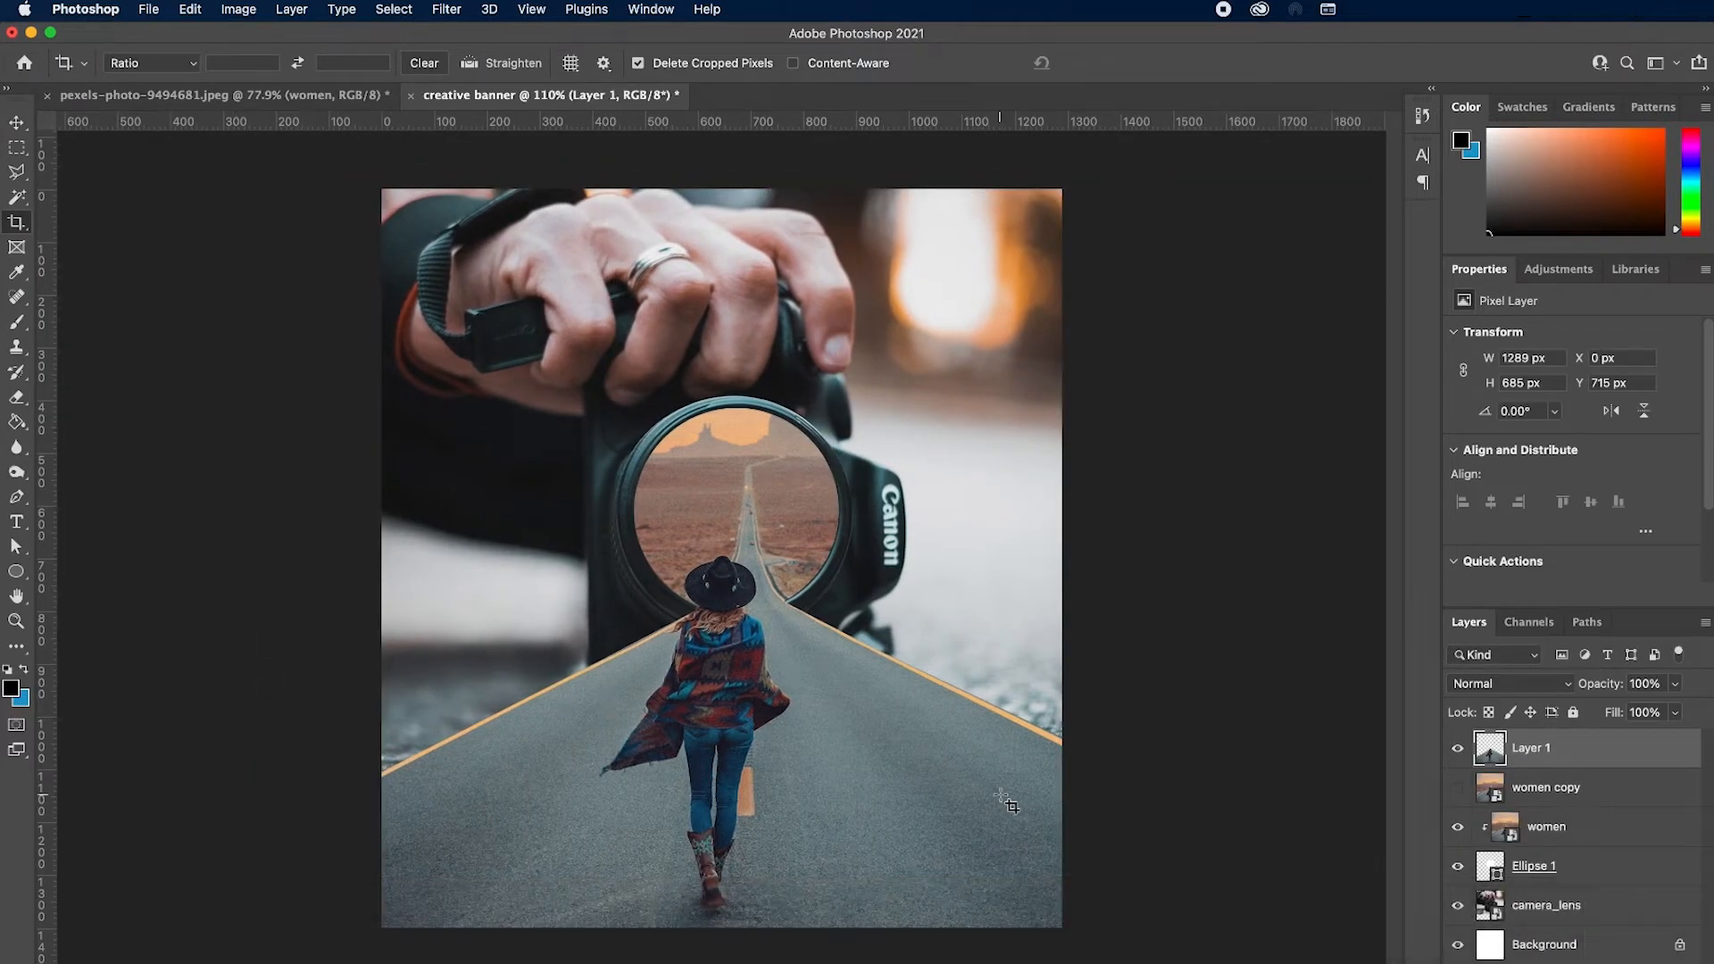
Show the women copy layer and select the walking woman on it with the Magic Wand's Select Subject option
{"action": "left_click", "coordinate": [1457, 789]}
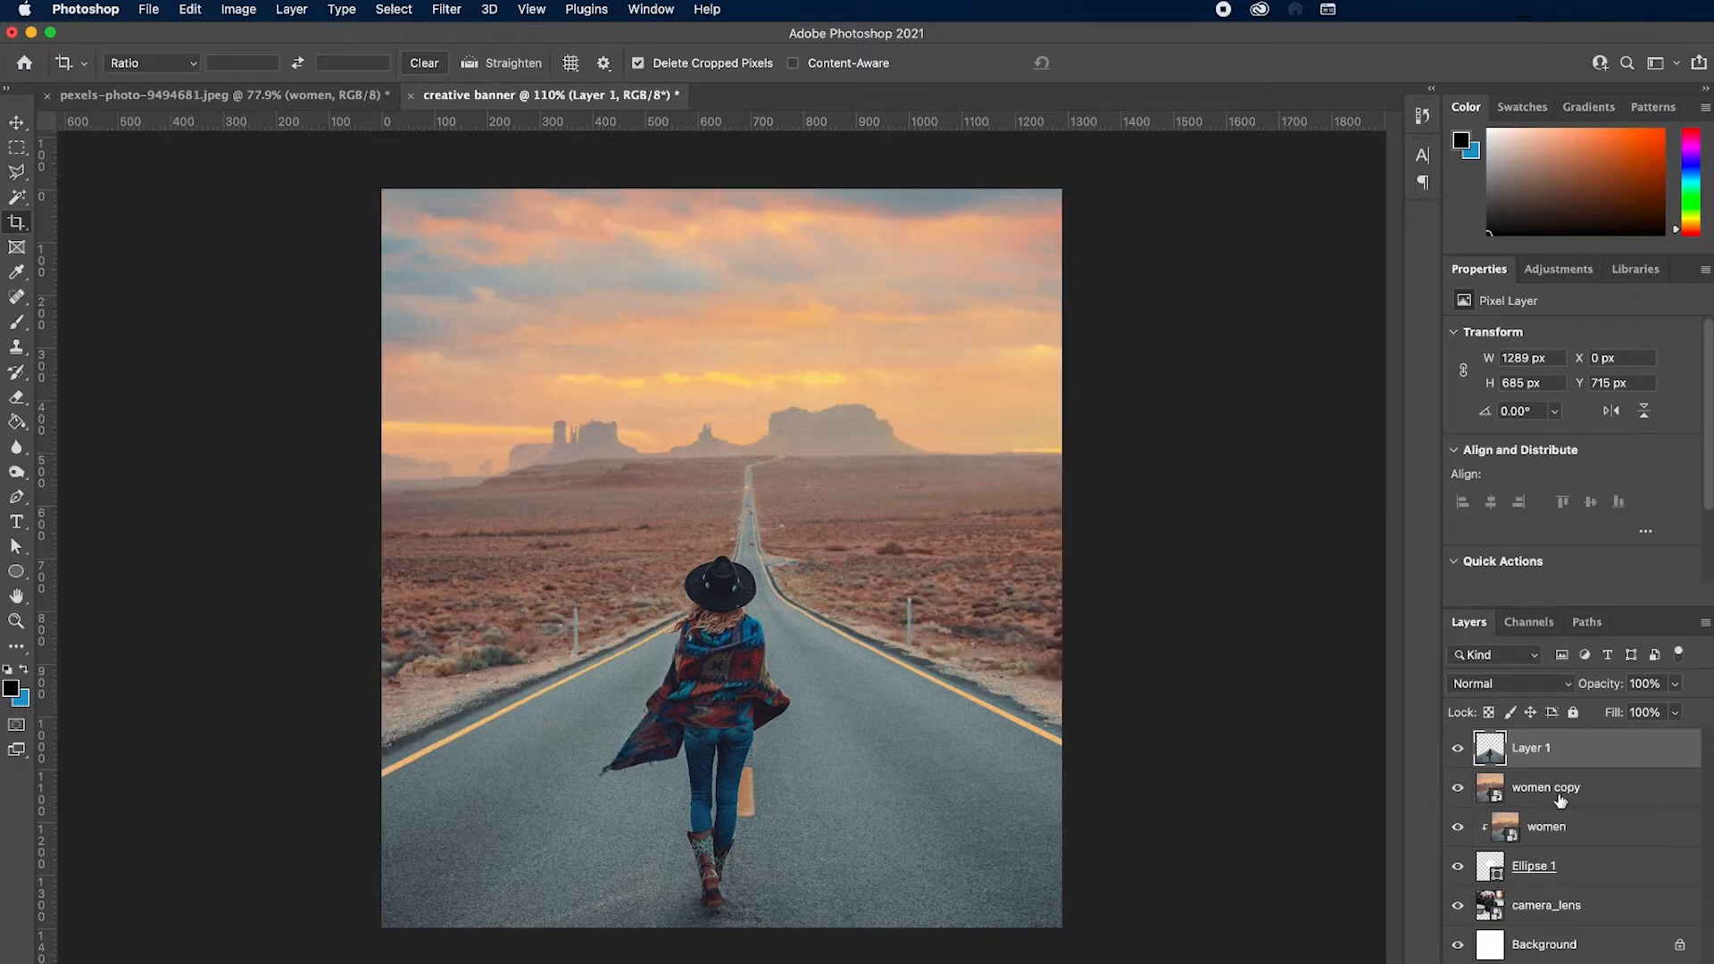
{"action": "left_click", "coordinate": [1535, 797]}
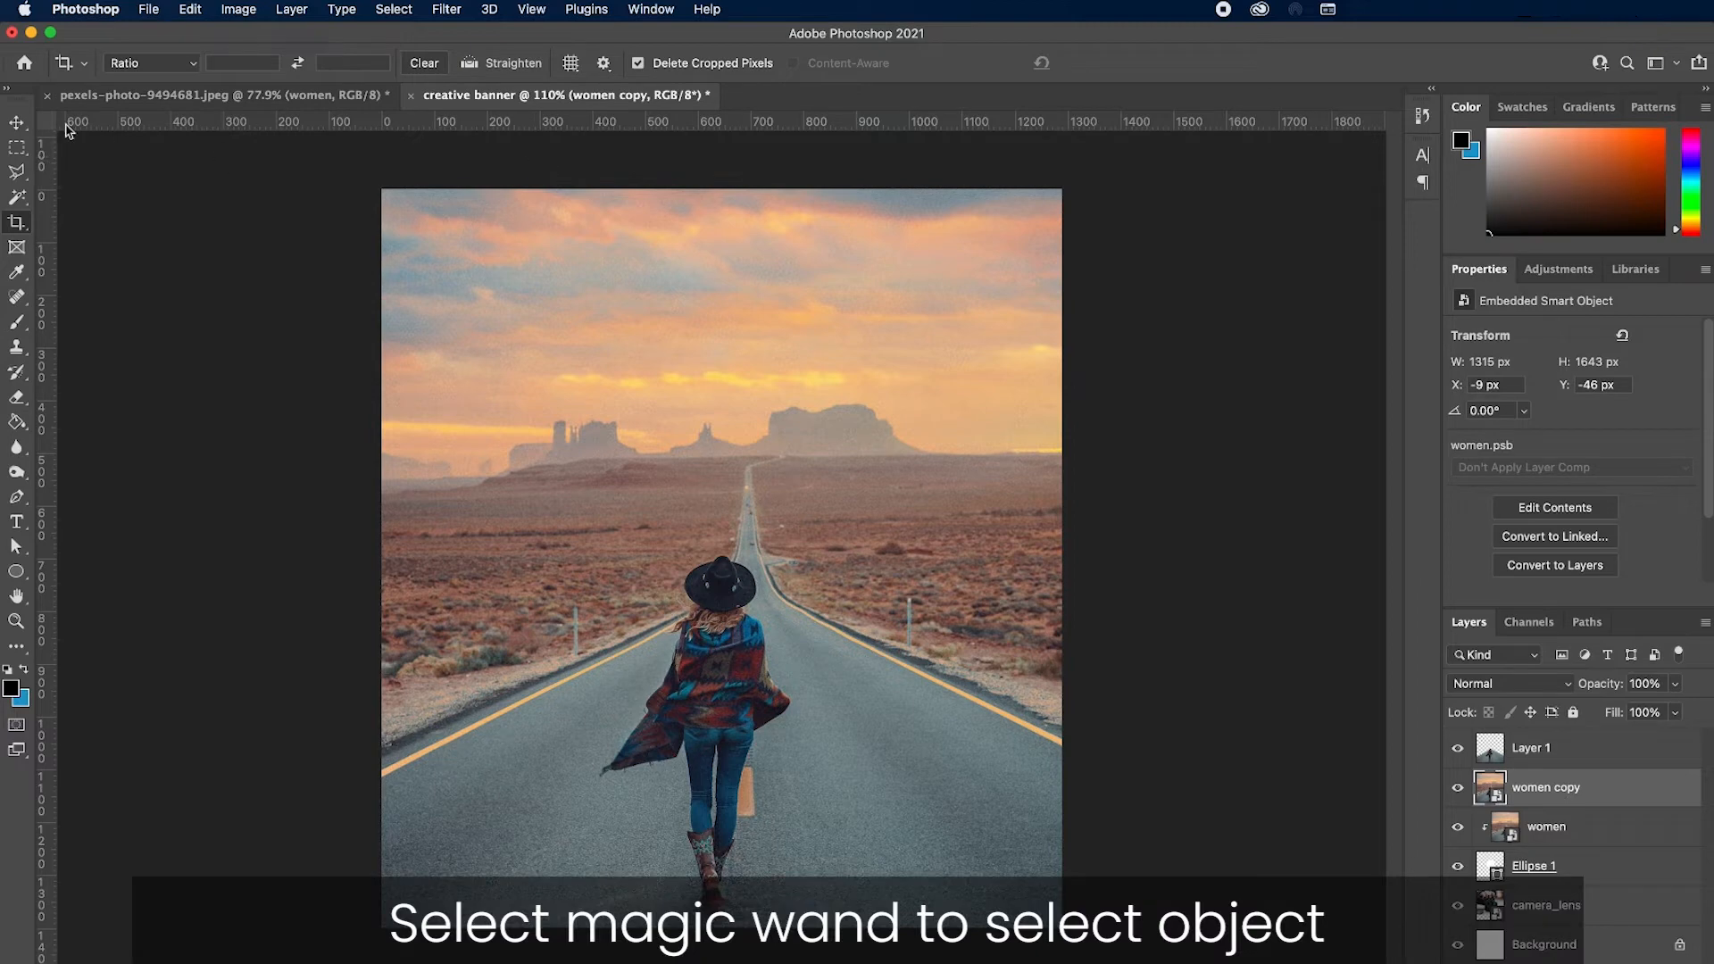
{"action": "left_click", "coordinate": [15, 199]}
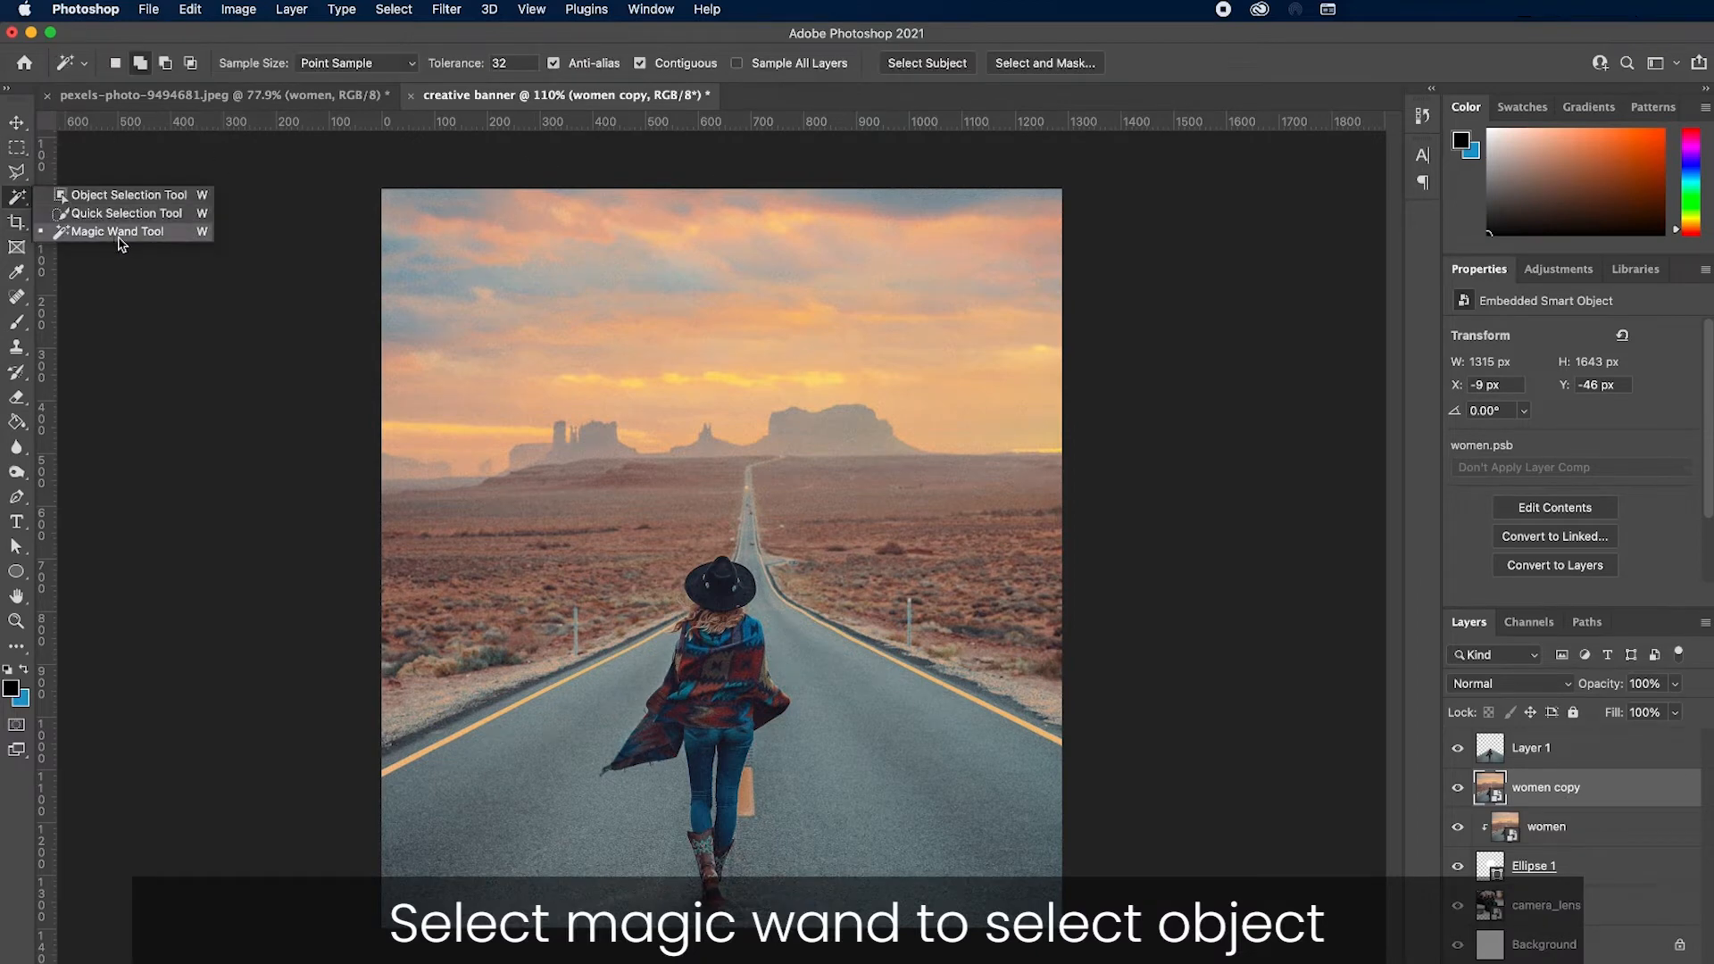
{"action": "left_click", "coordinate": [116, 231]}
{"action": "left_click", "coordinate": [957, 71]}
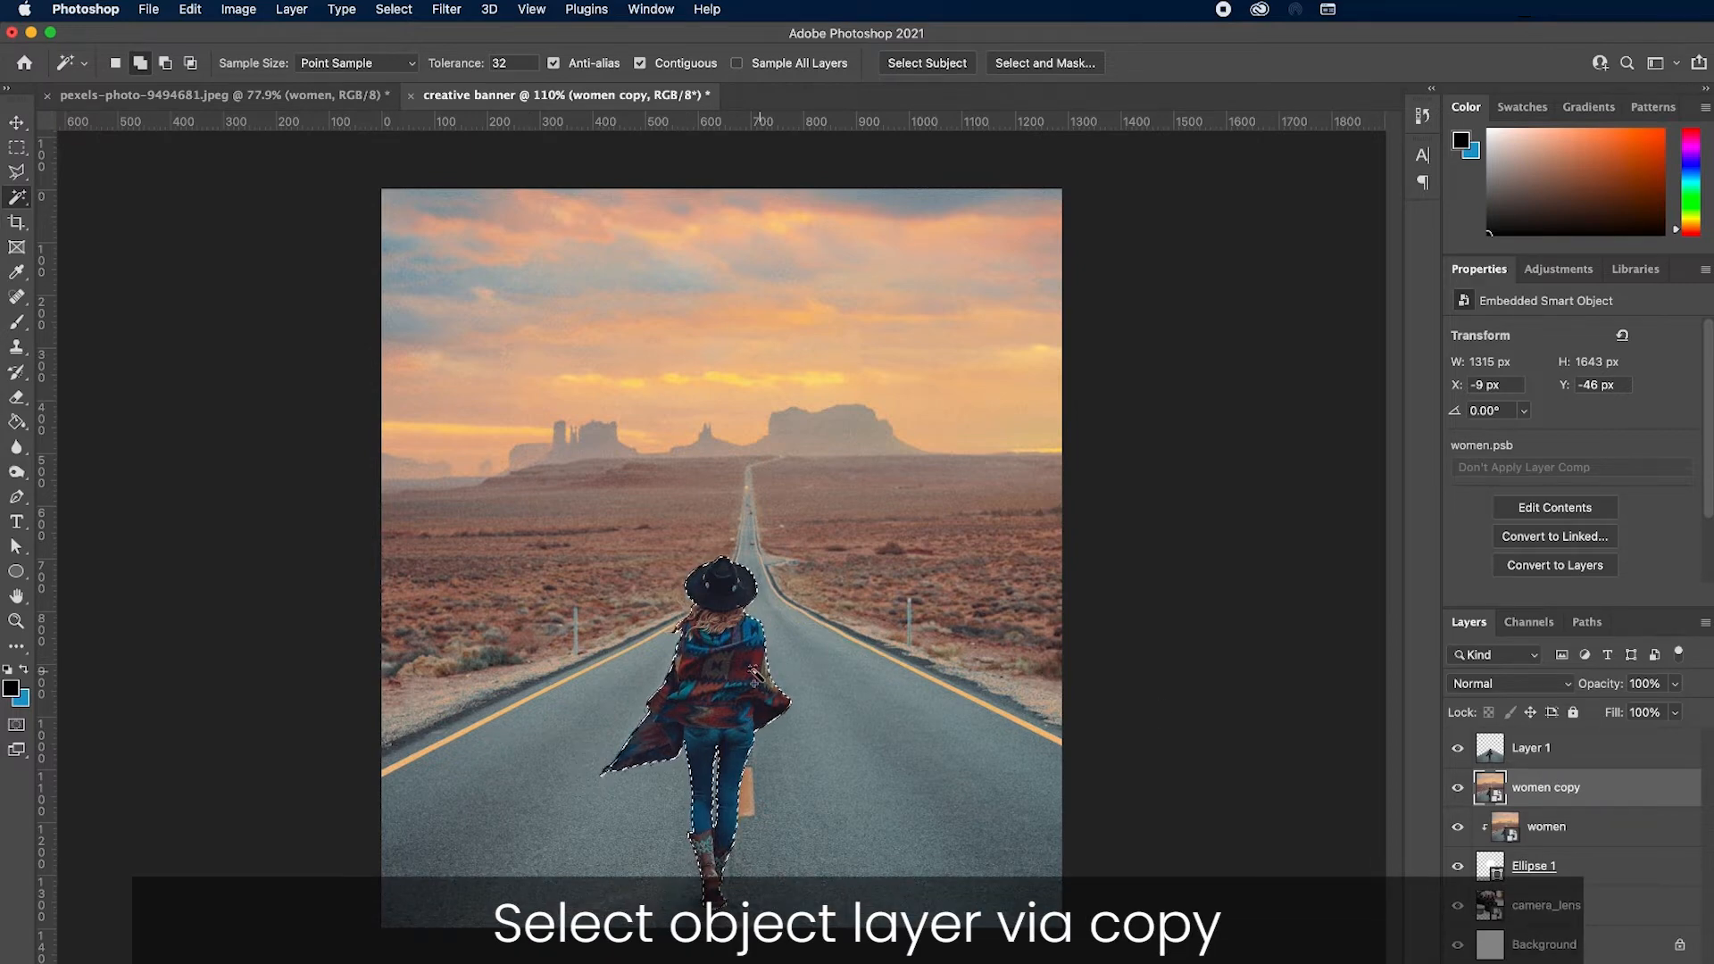
Copy the selected woman to a new layer and move that layer to the top of the layer stack
{"action": "right_click", "coordinate": [722, 487]}
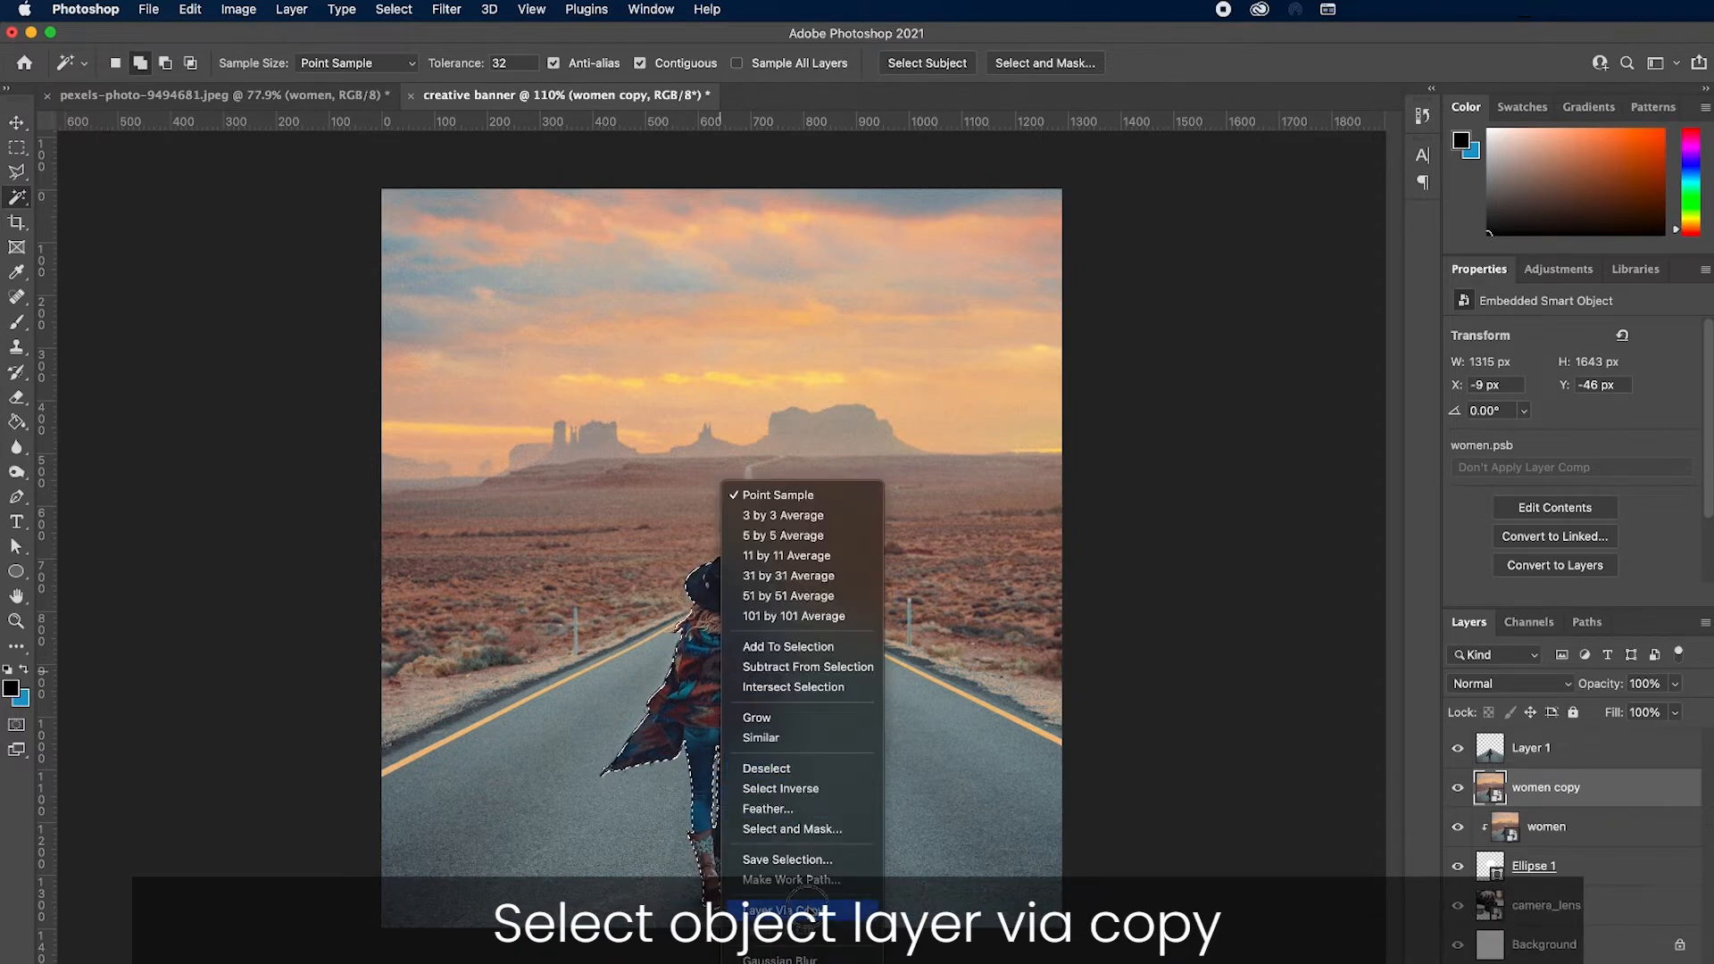
{"action": "left_click", "coordinate": [808, 910]}
{"action": "left_click_drag", "start_coordinate": [1555, 792], "coordinate": [1553, 746]}
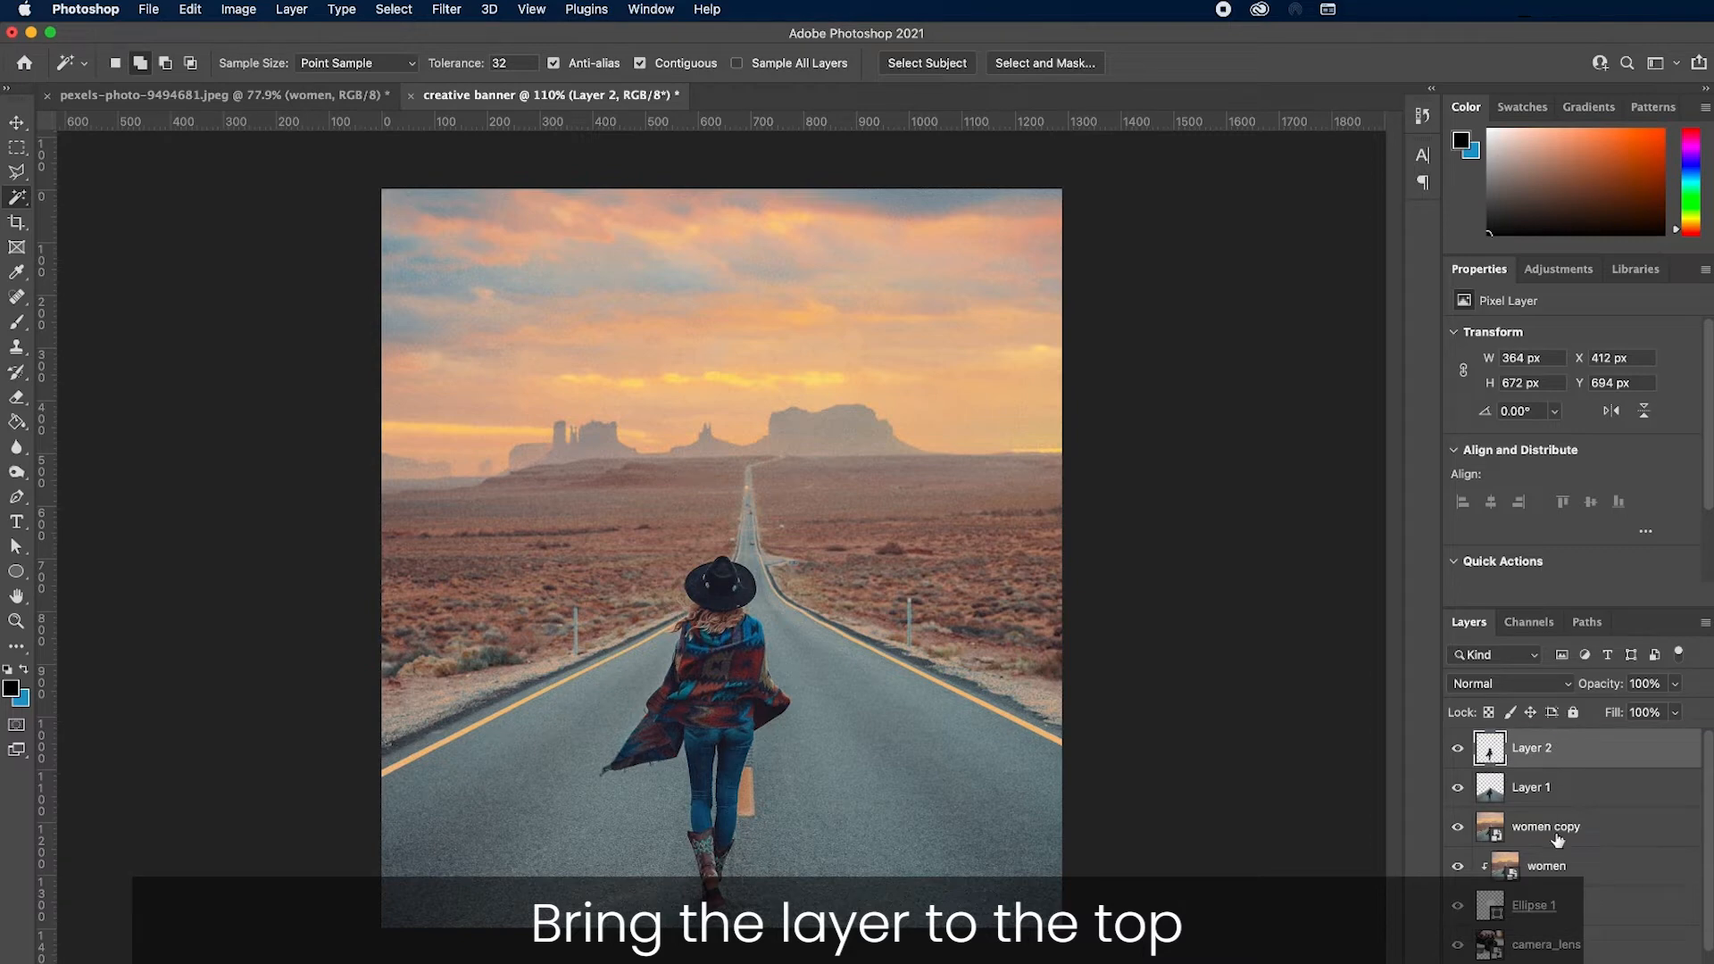
Hide the women copy layer and bring the cloud image from the other open document into the banner, over the lens
{"action": "left_click", "coordinate": [1457, 828]}
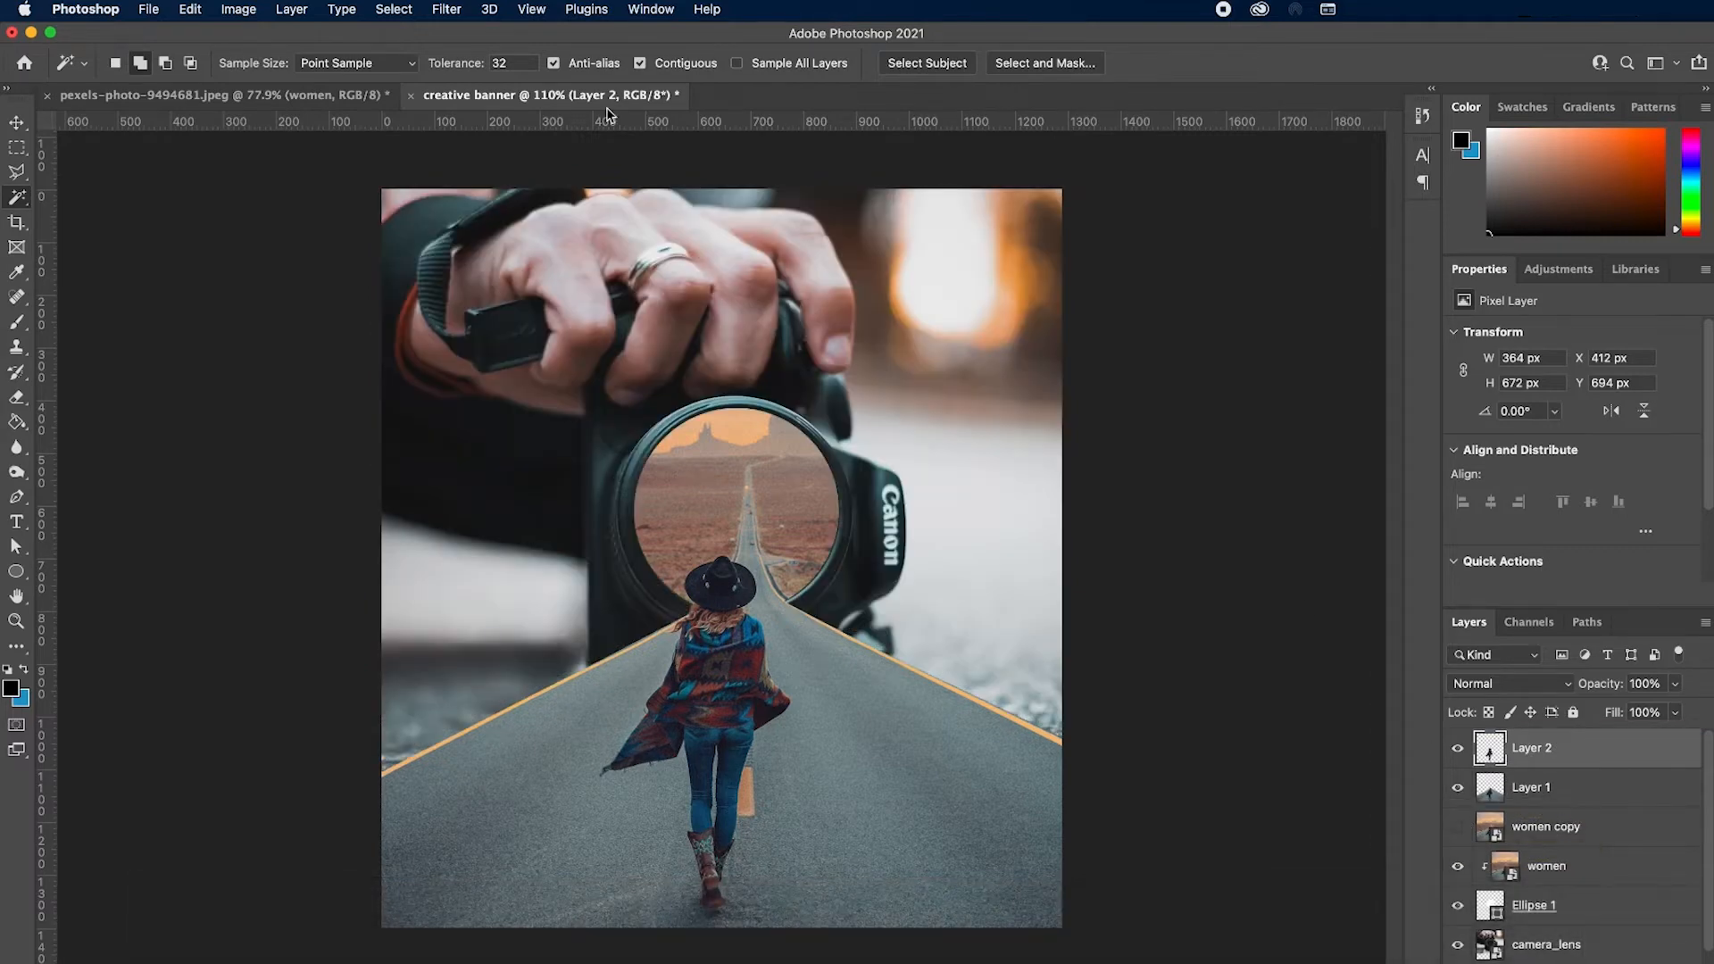
{"action": "left_click", "coordinate": [326, 95]}
{"action": "left_click", "coordinate": [16, 122]}
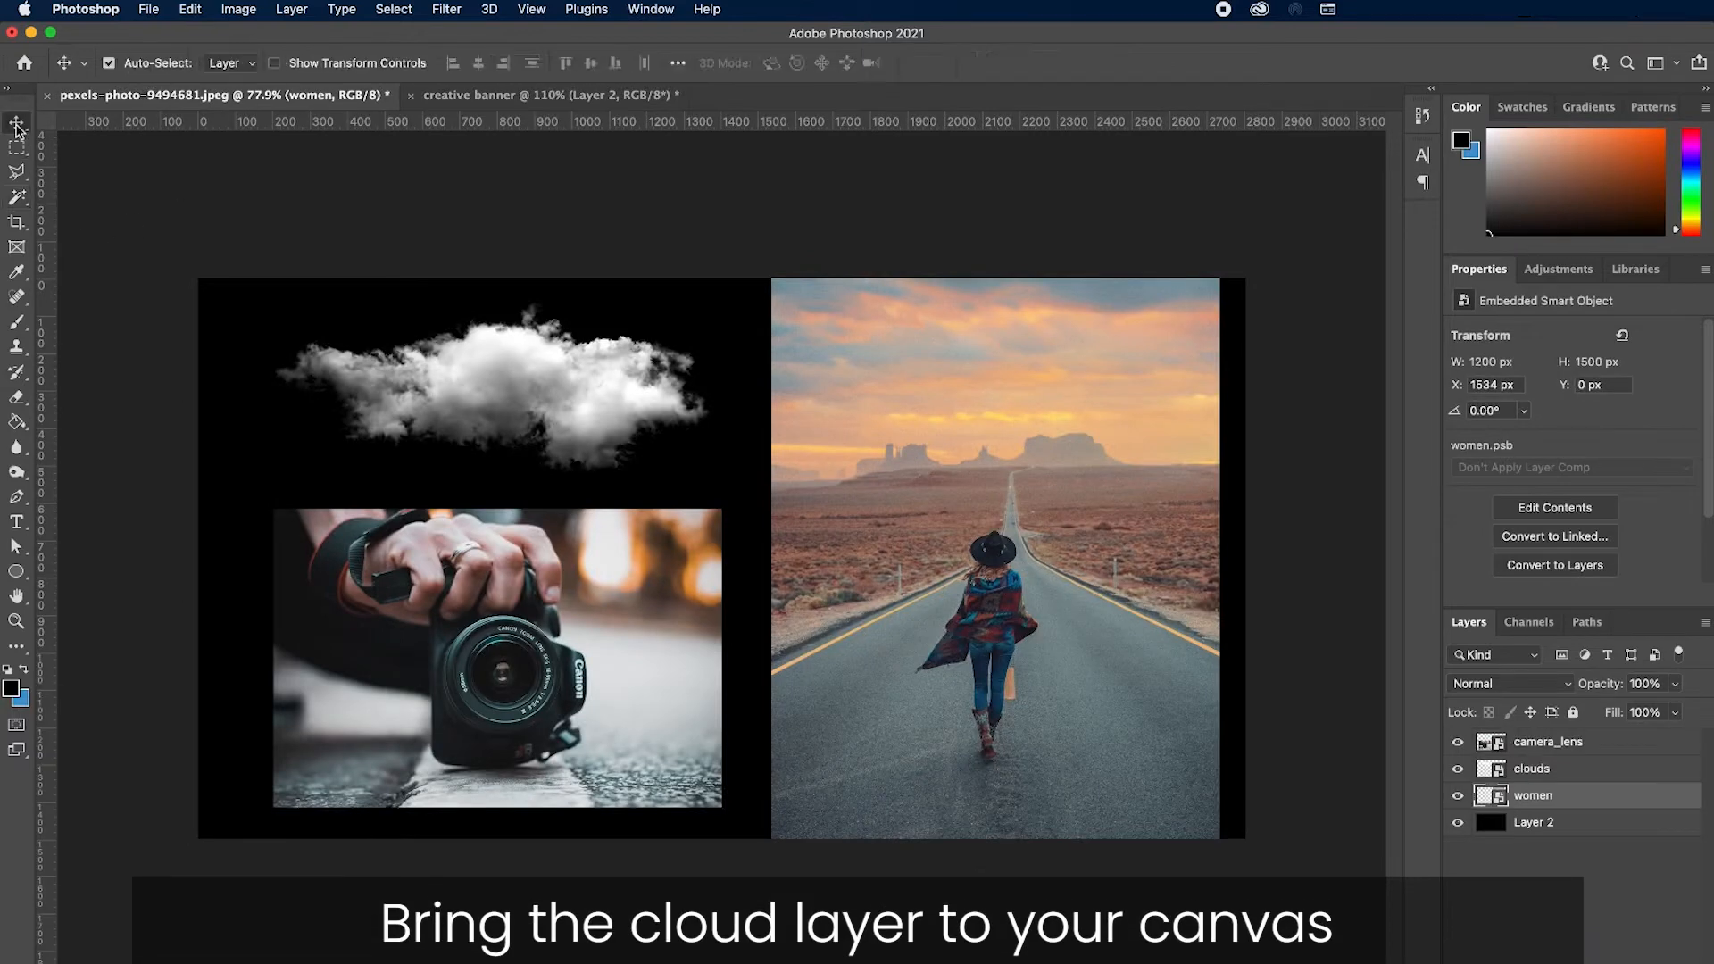
{"action": "left_click_drag", "start_coordinate": [455, 366], "coordinate": [853, 535]}
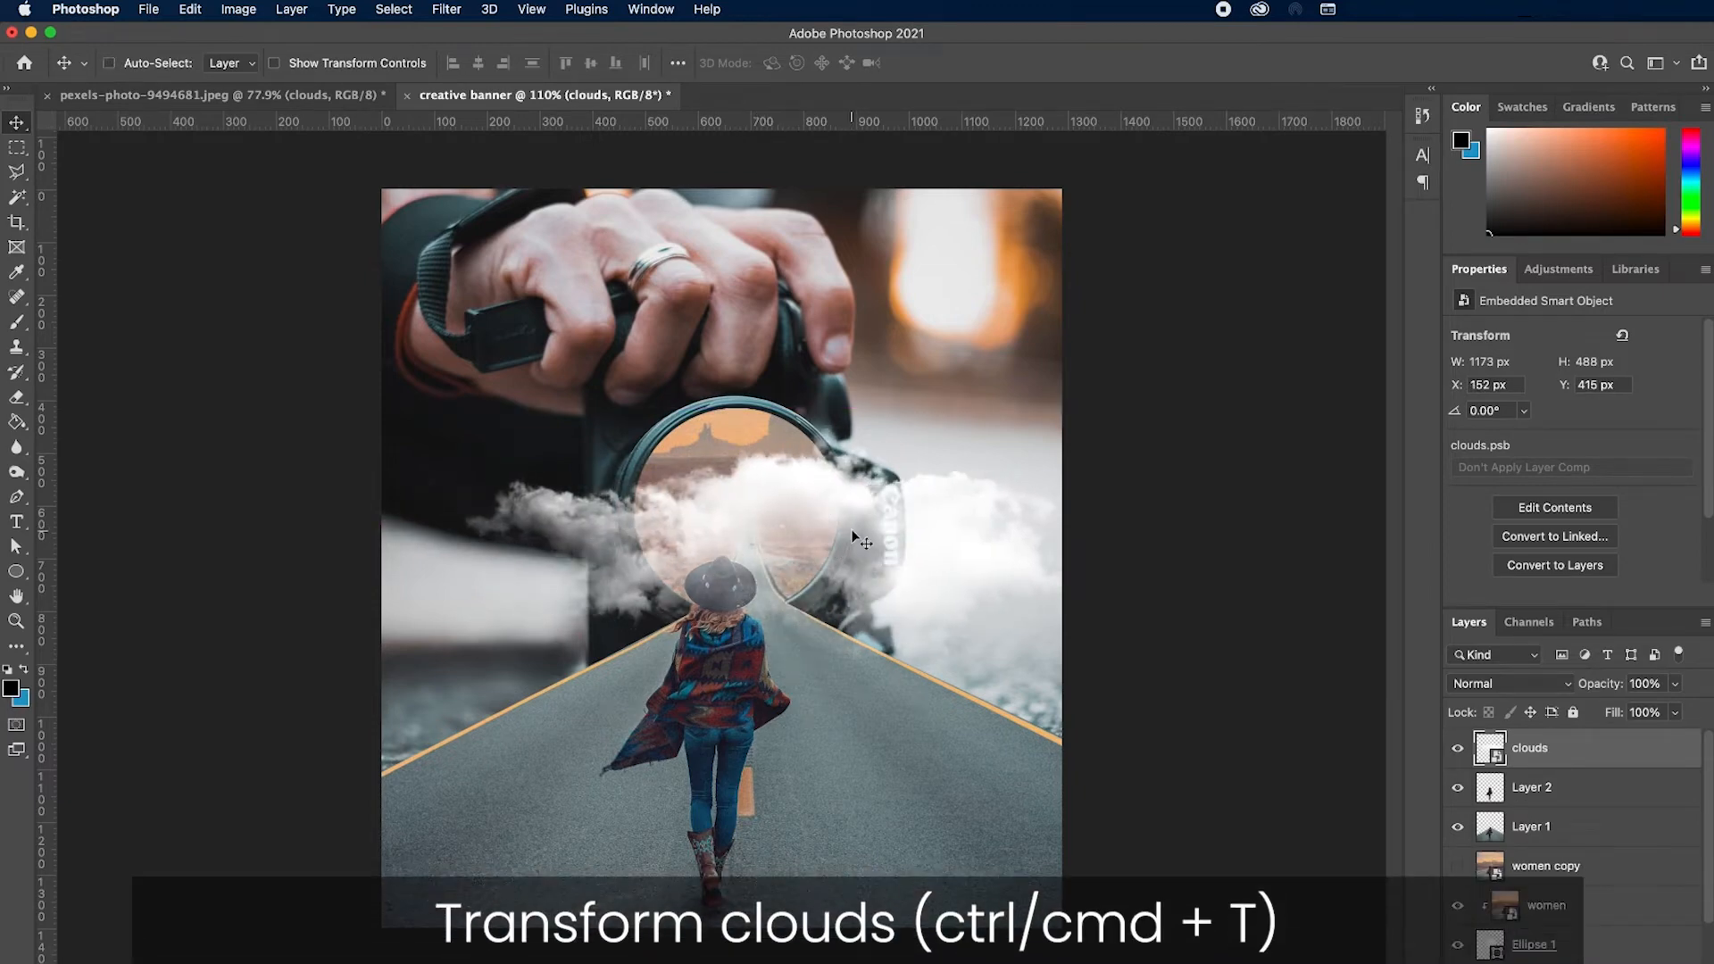
Scale the clouds down to about 53% and keep them across the camera lens
{"action": "key", "text": "super+t"}
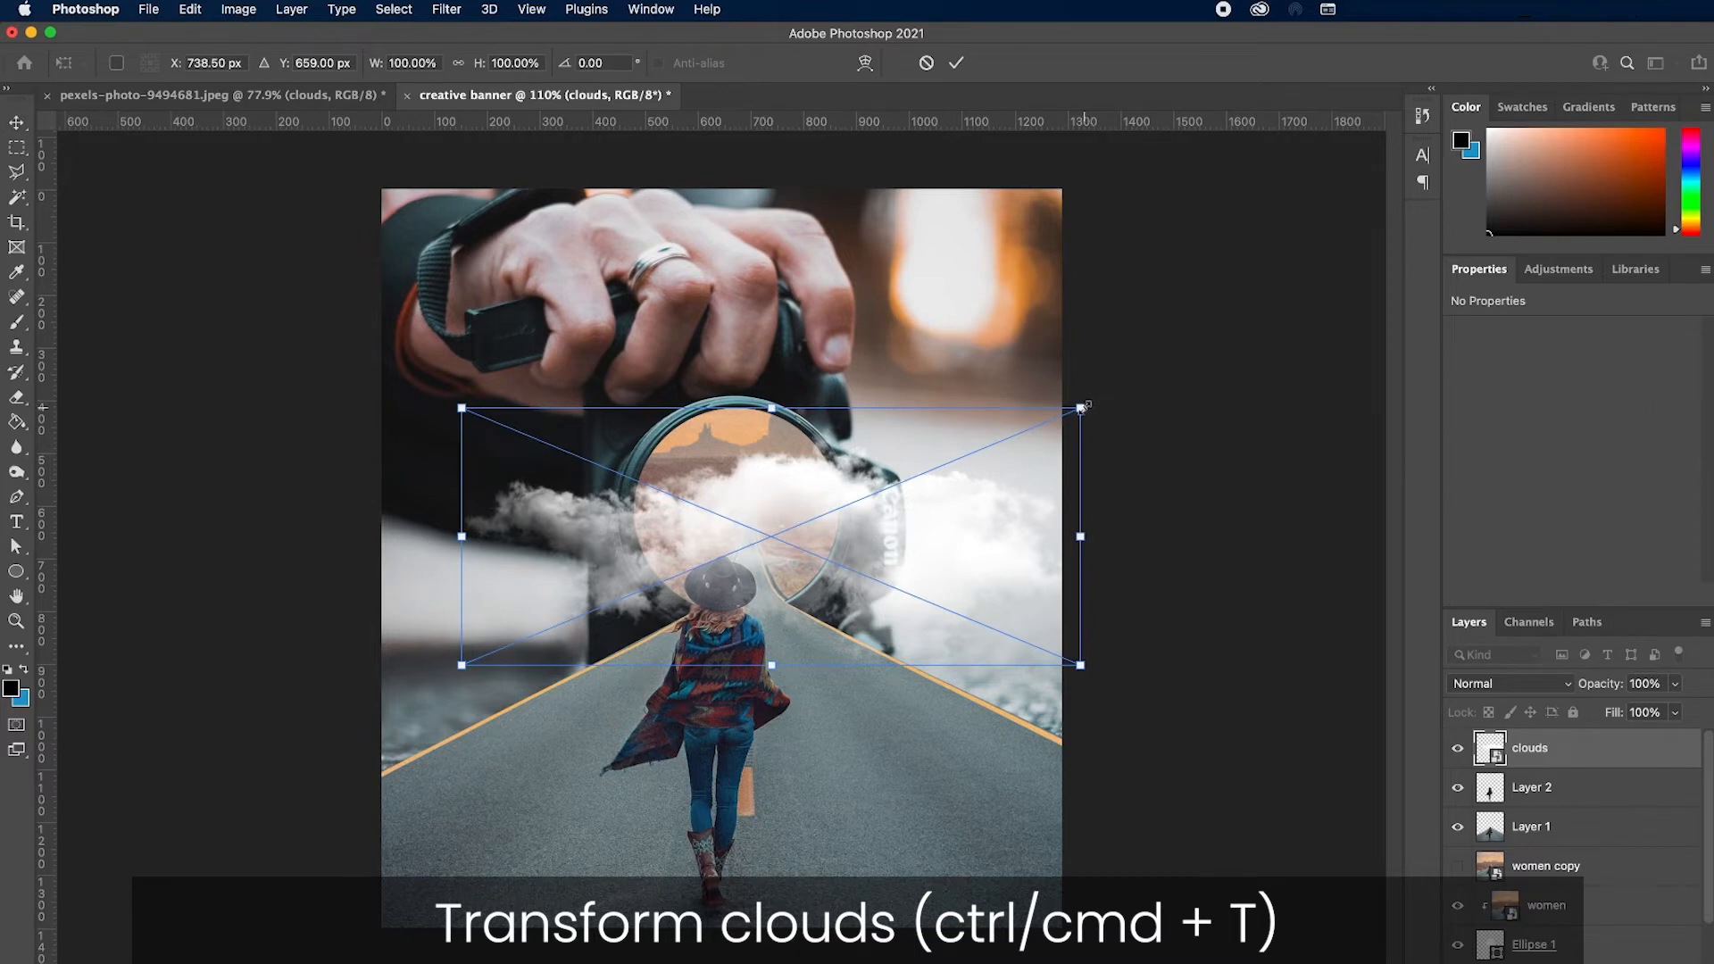
{"action": "left_click_drag", "start_coordinate": [1081, 408], "coordinate": [824, 430]}
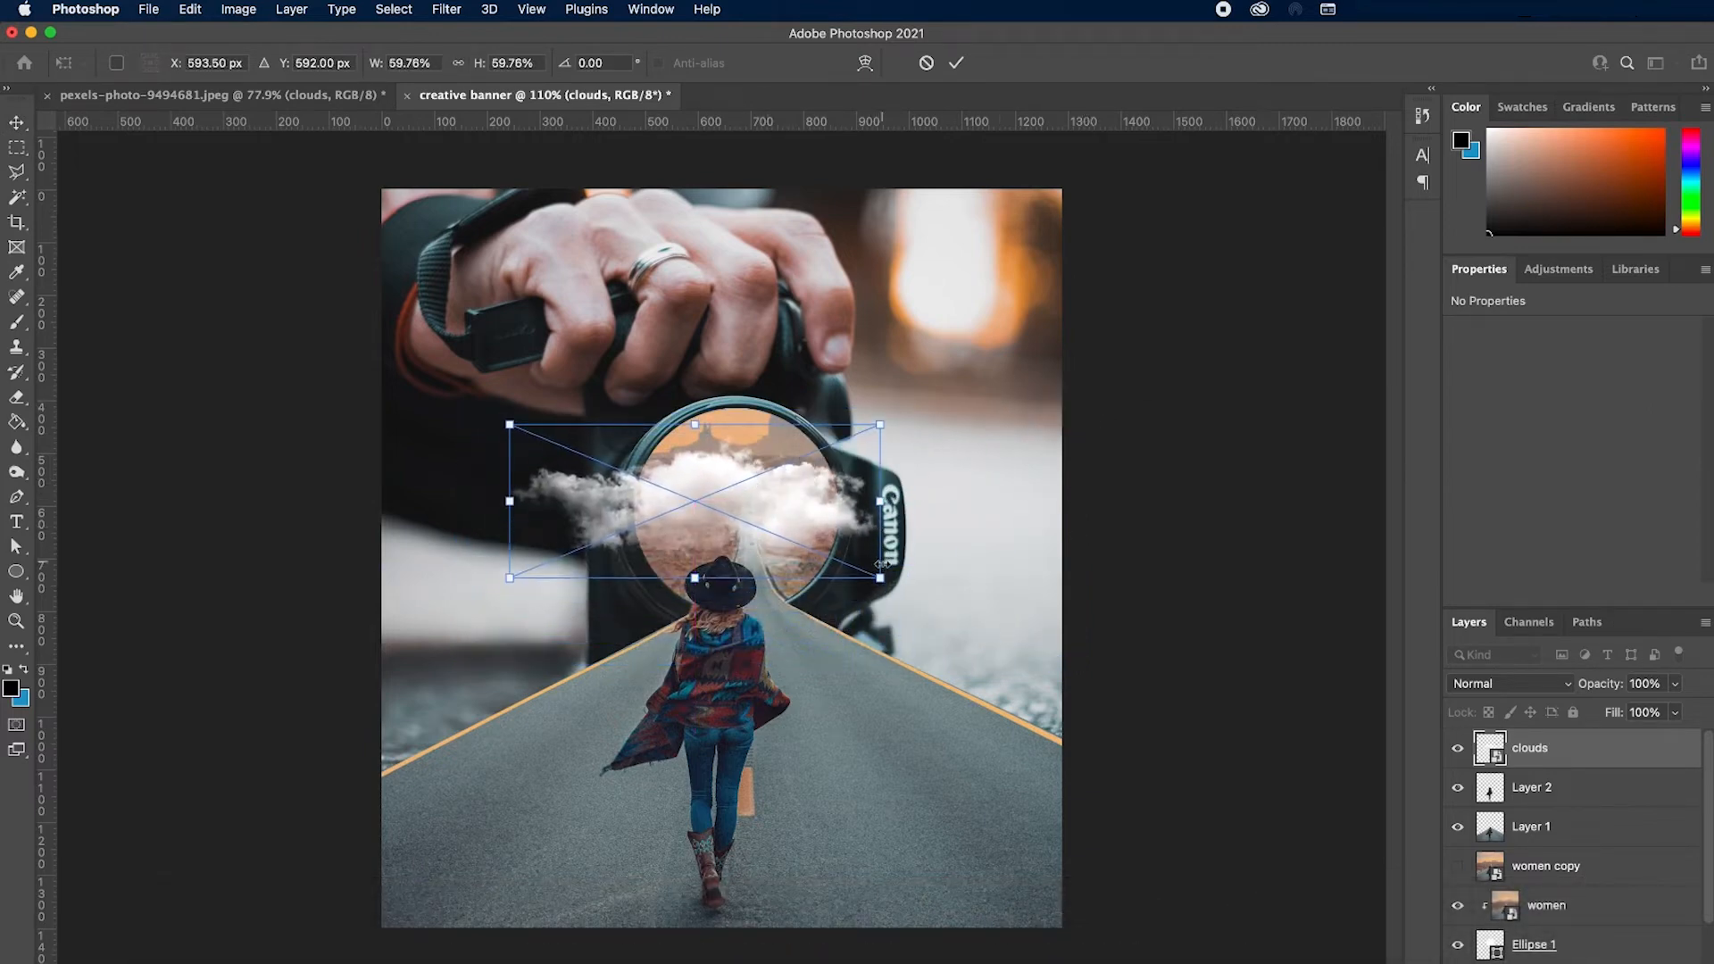
{"action": "left_click_drag", "start_coordinate": [882, 576], "coordinate": [784, 518]}
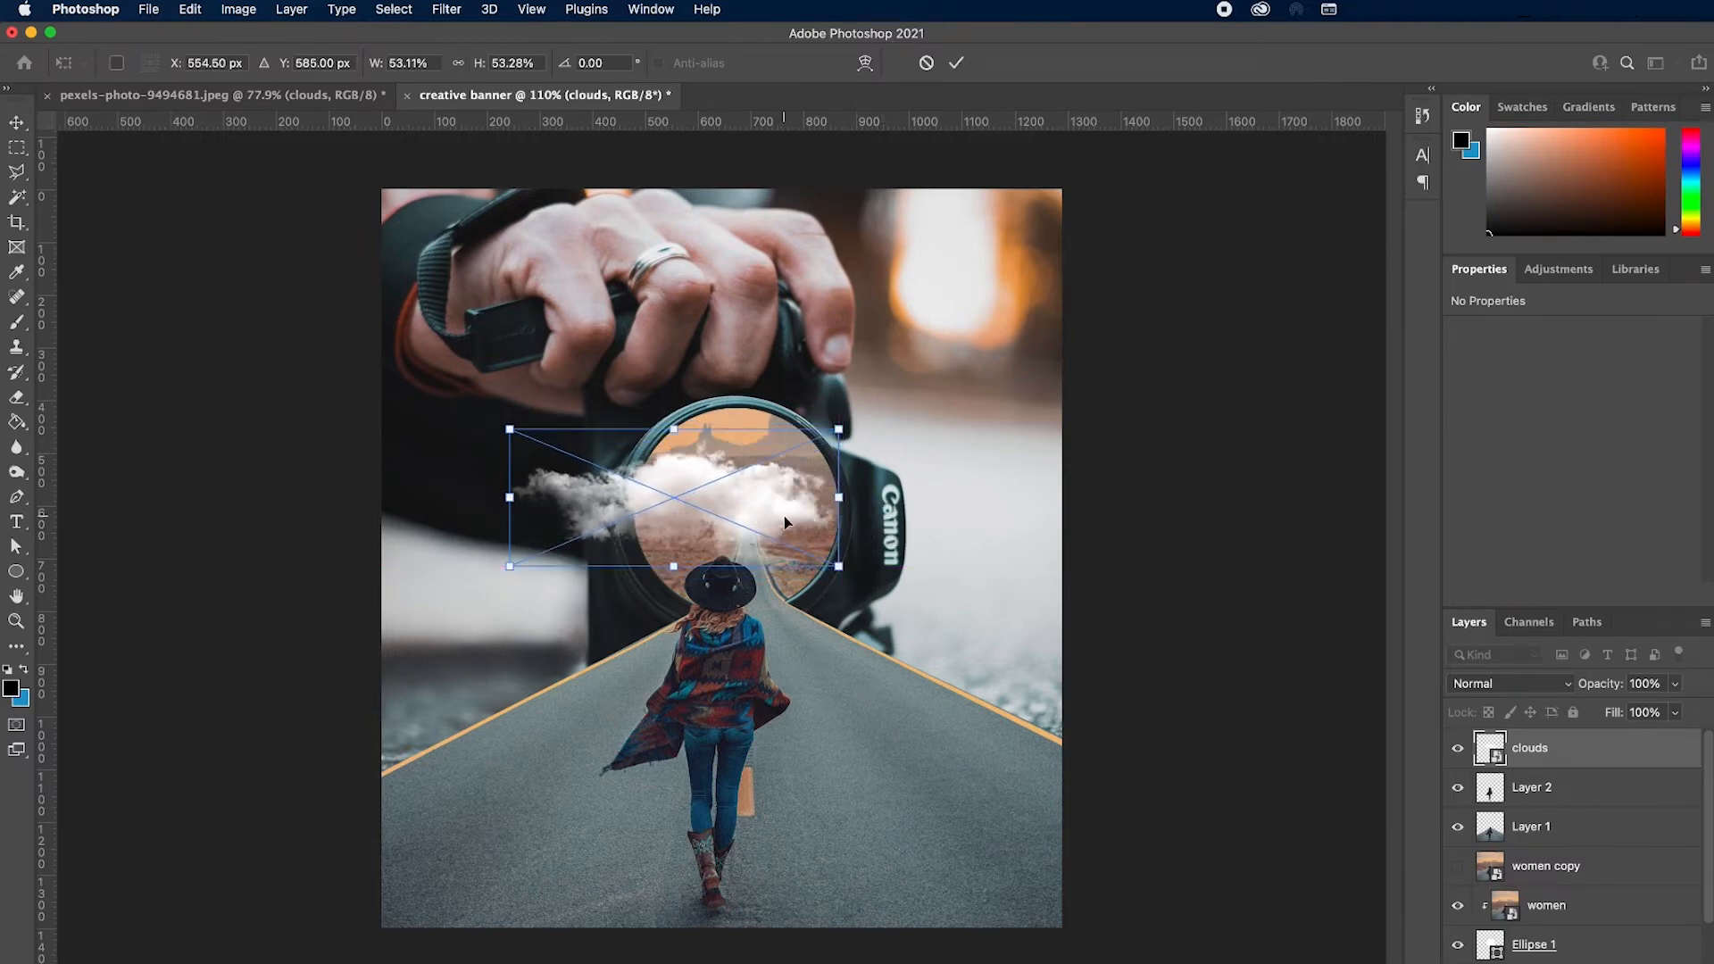
{"action": "key", "text": "Return"}
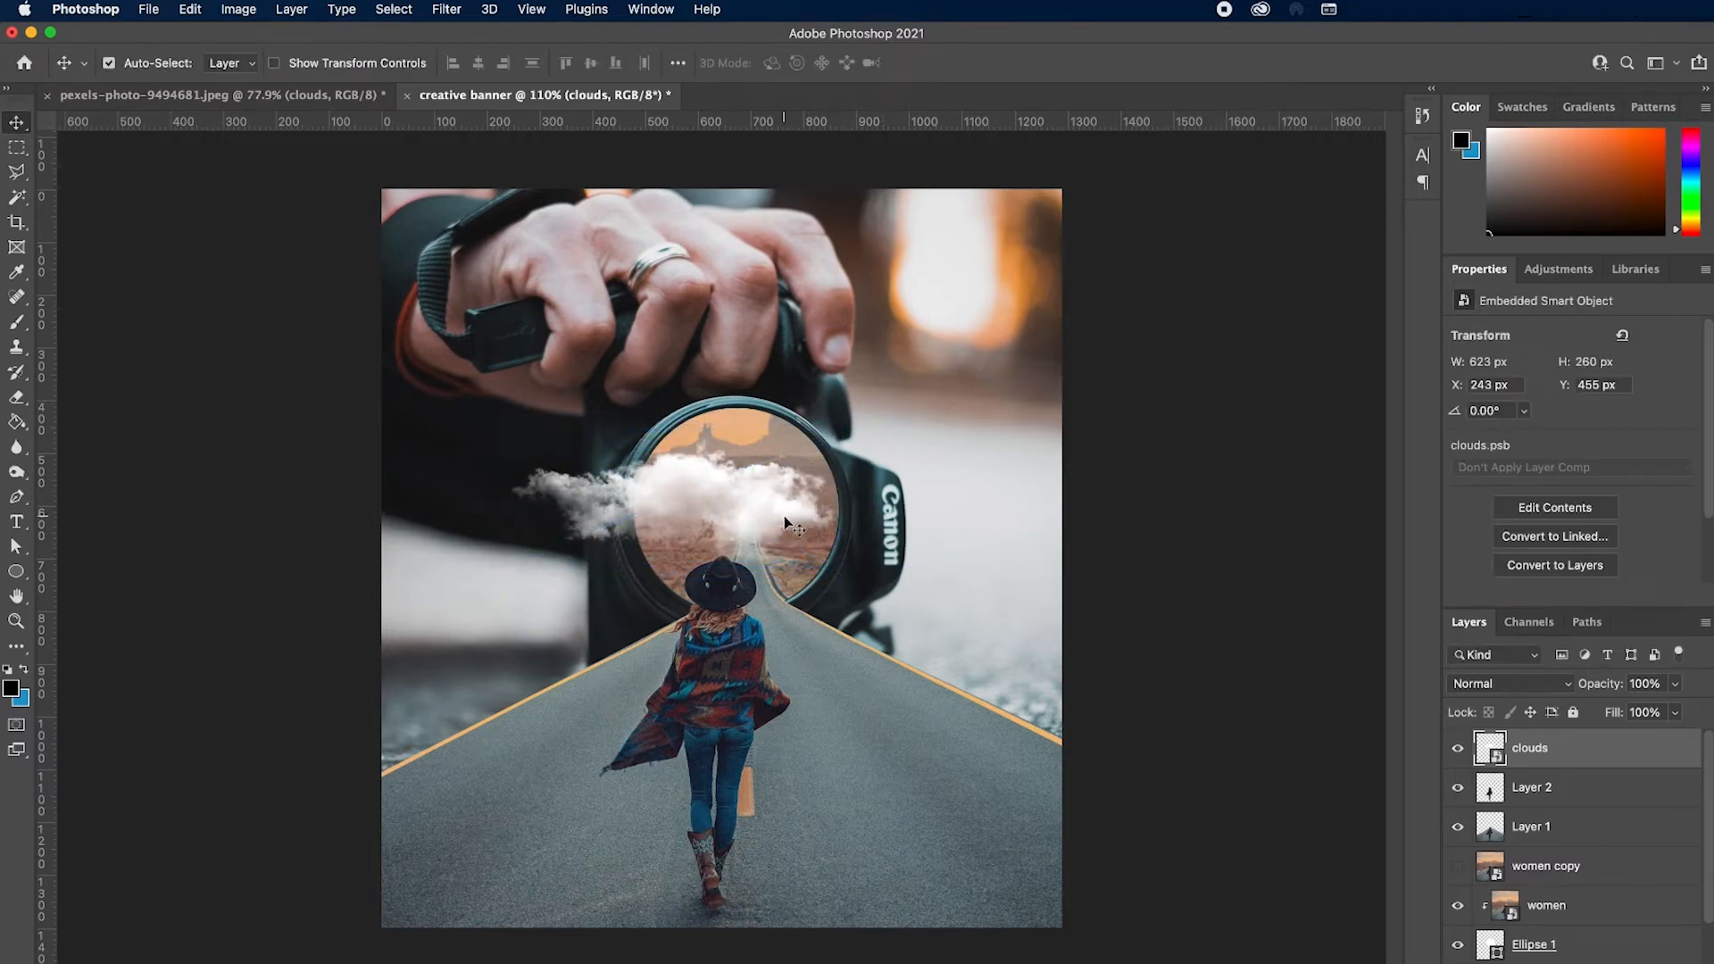
Duplicate the clouds layer and offset the copy about 199 px right and 115 px down, across the lens's lower edge
{"action": "key", "text": "ctrl+j"}
{"action": "key", "text": "ctrl+t"}
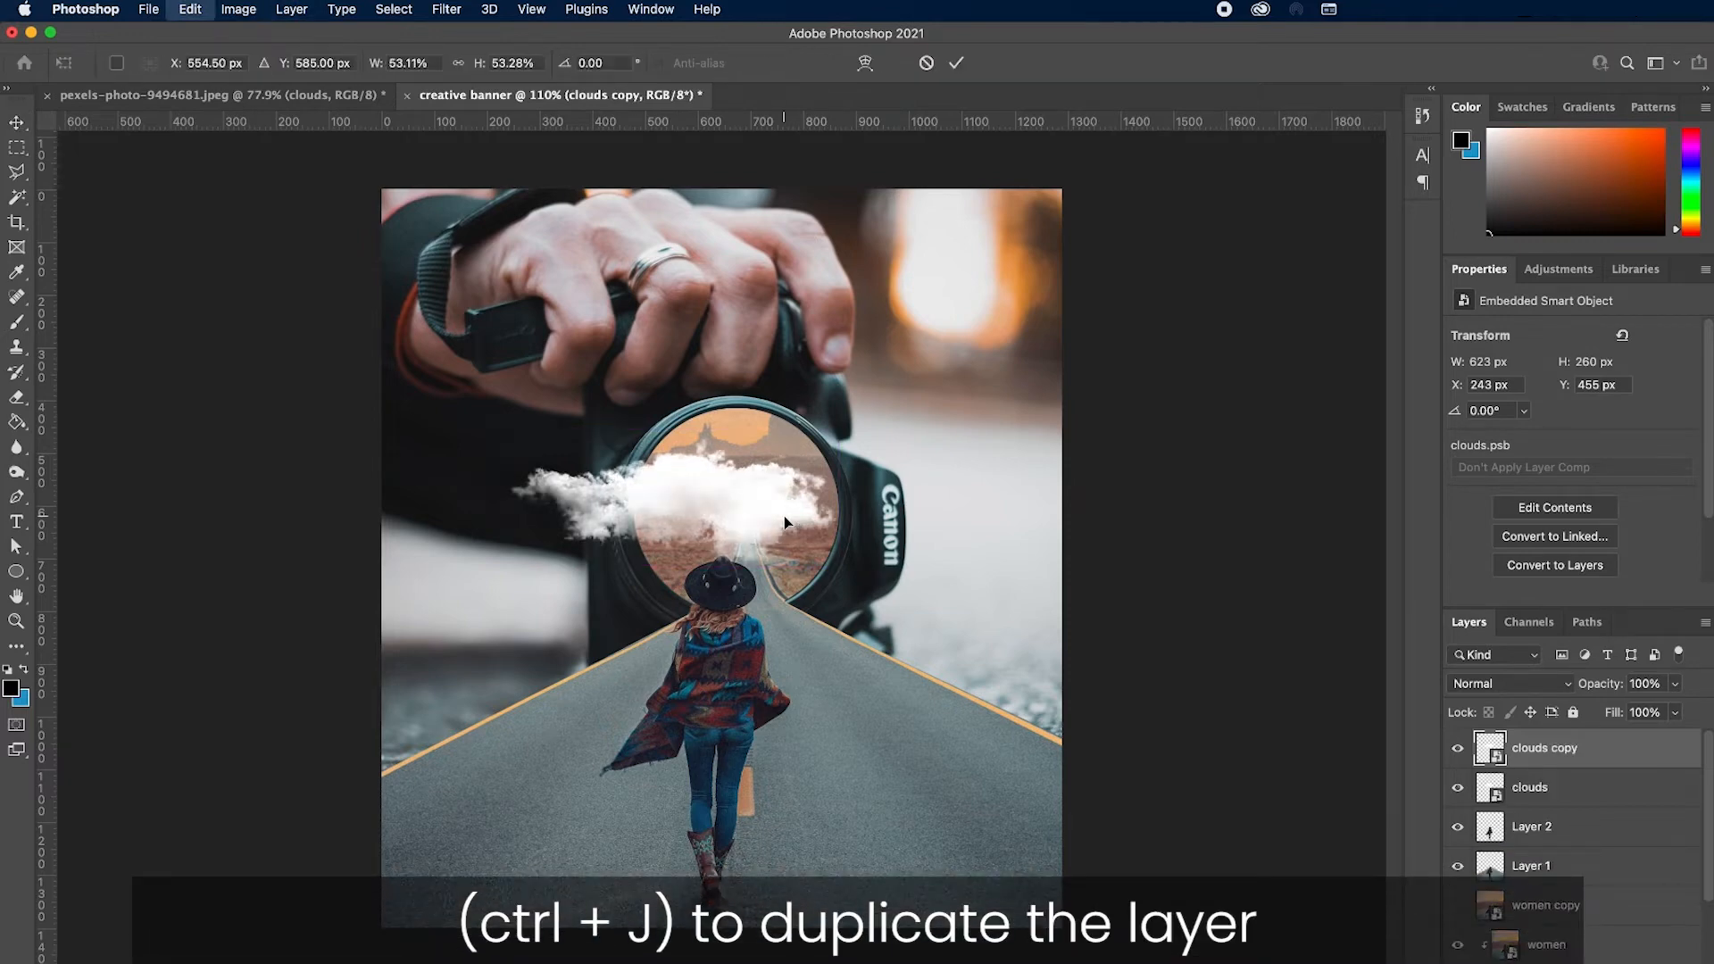
{"action": "left_click_drag", "start_coordinate": [769, 512], "coordinate": [865, 571]}
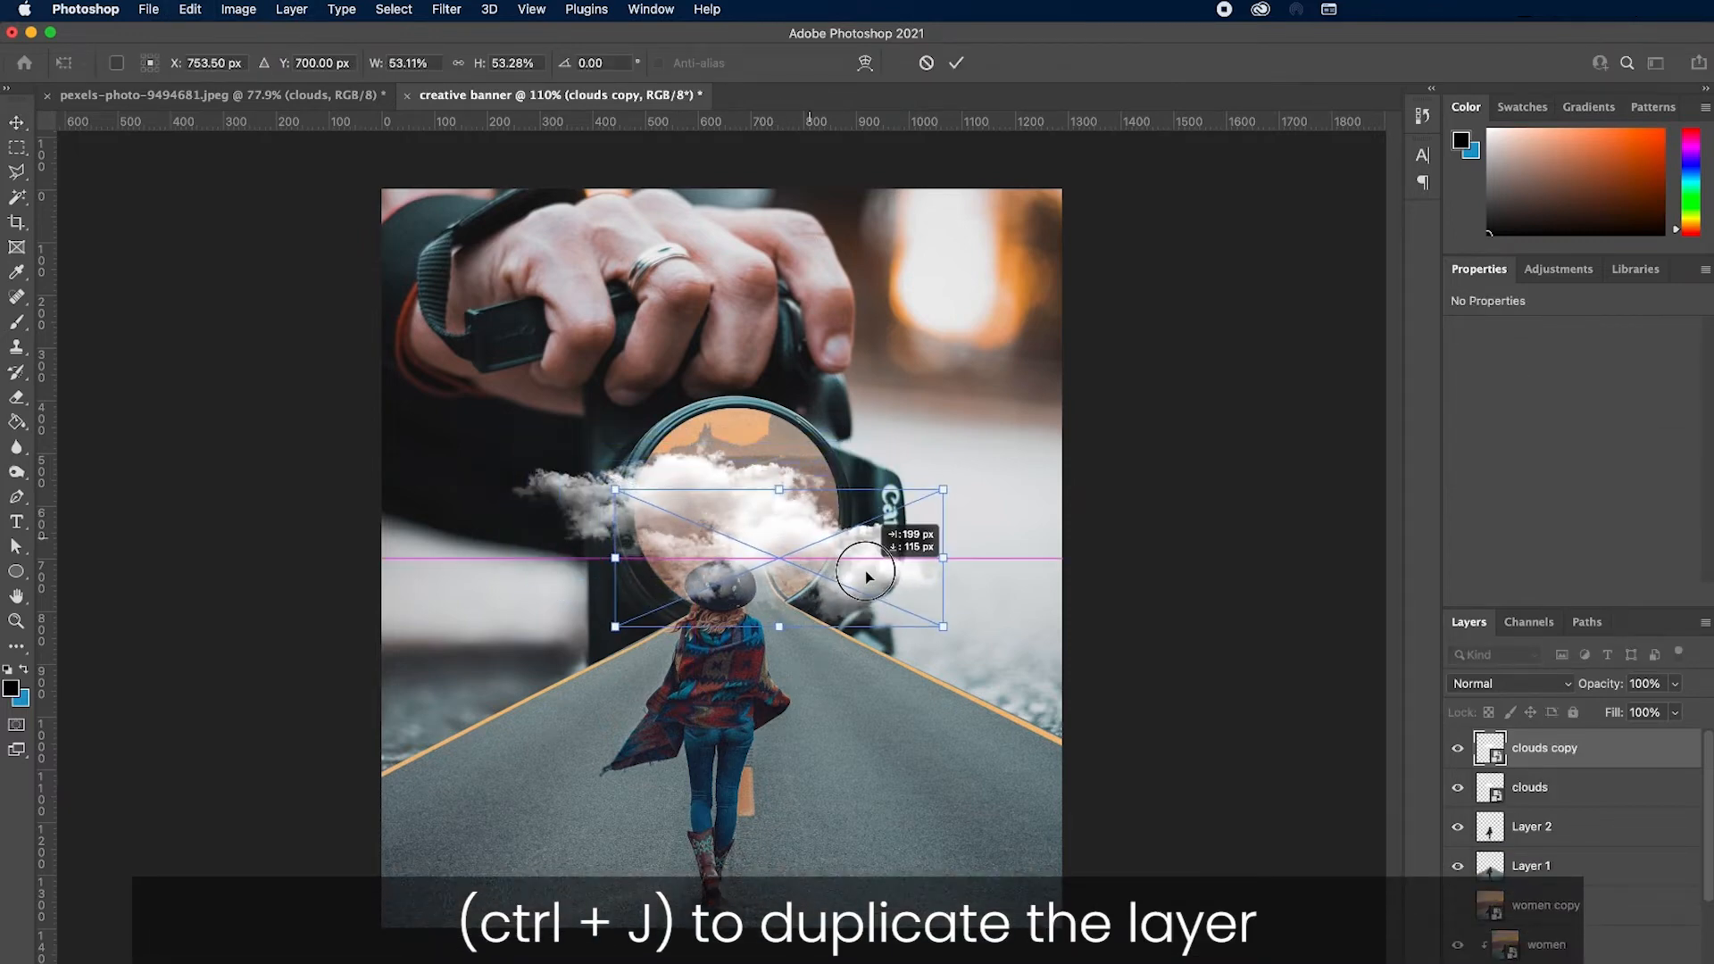
{"action": "left_click", "coordinate": [1385, 759]}
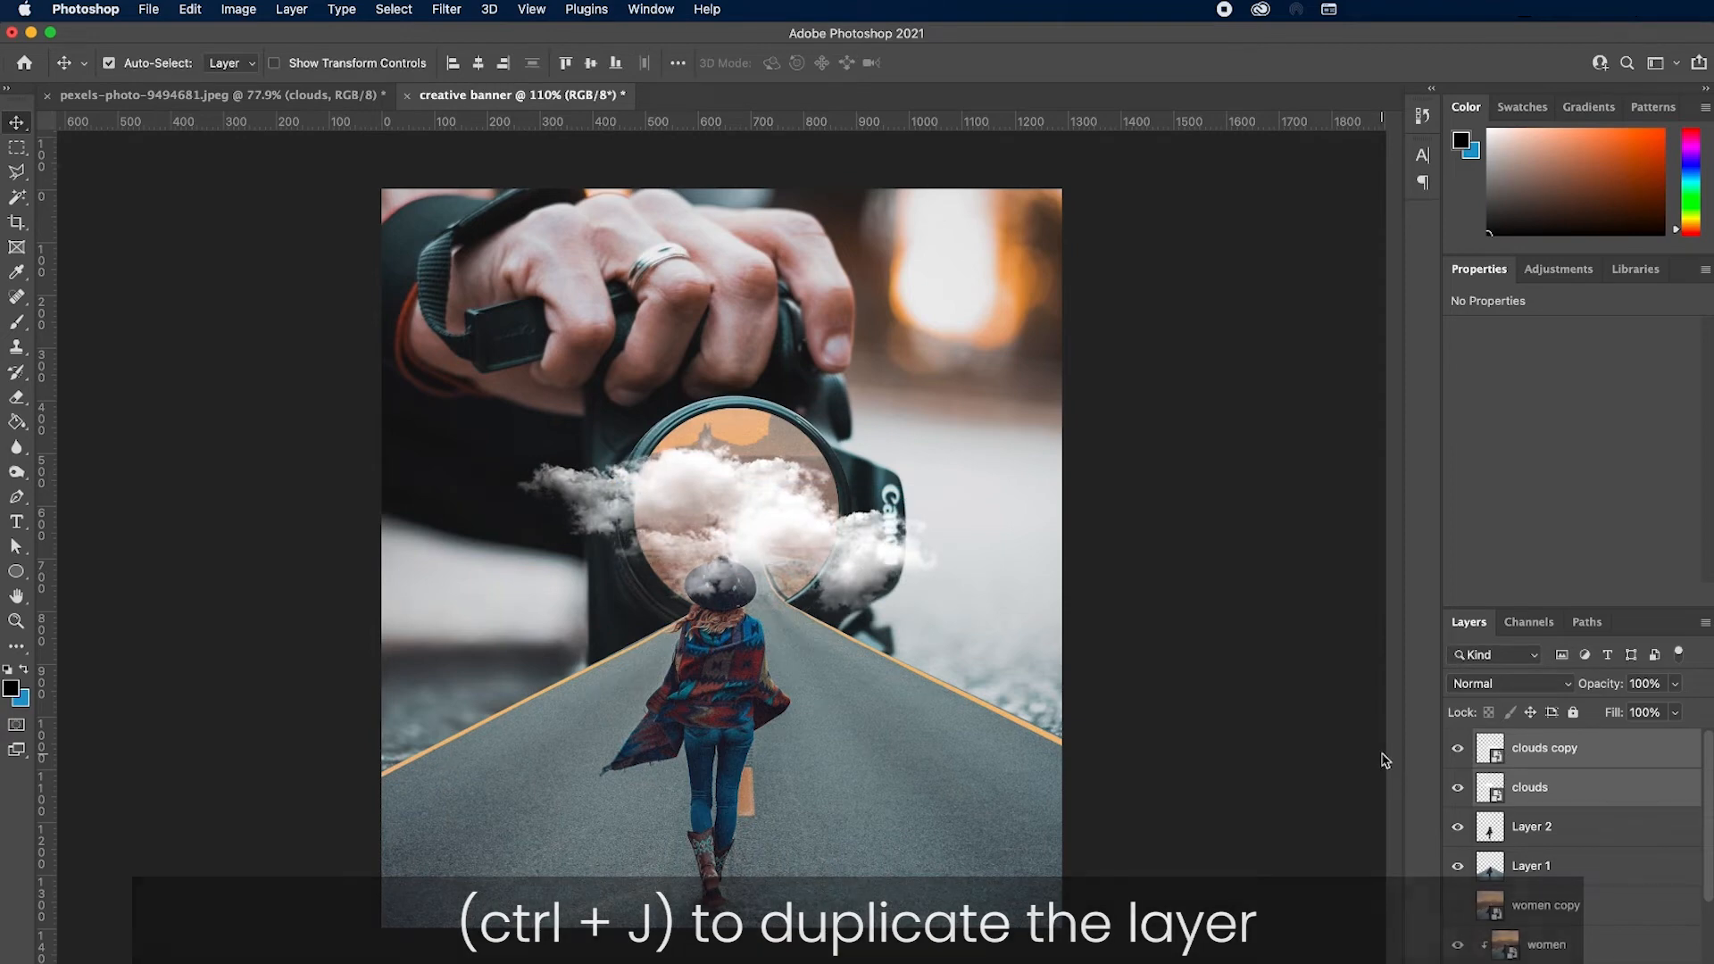
Fine-tune the position of both cloud layers together over the lens with small nudges
{"action": "key", "text": "shift+Up"}
{"action": "key", "text": "shift+Right"}
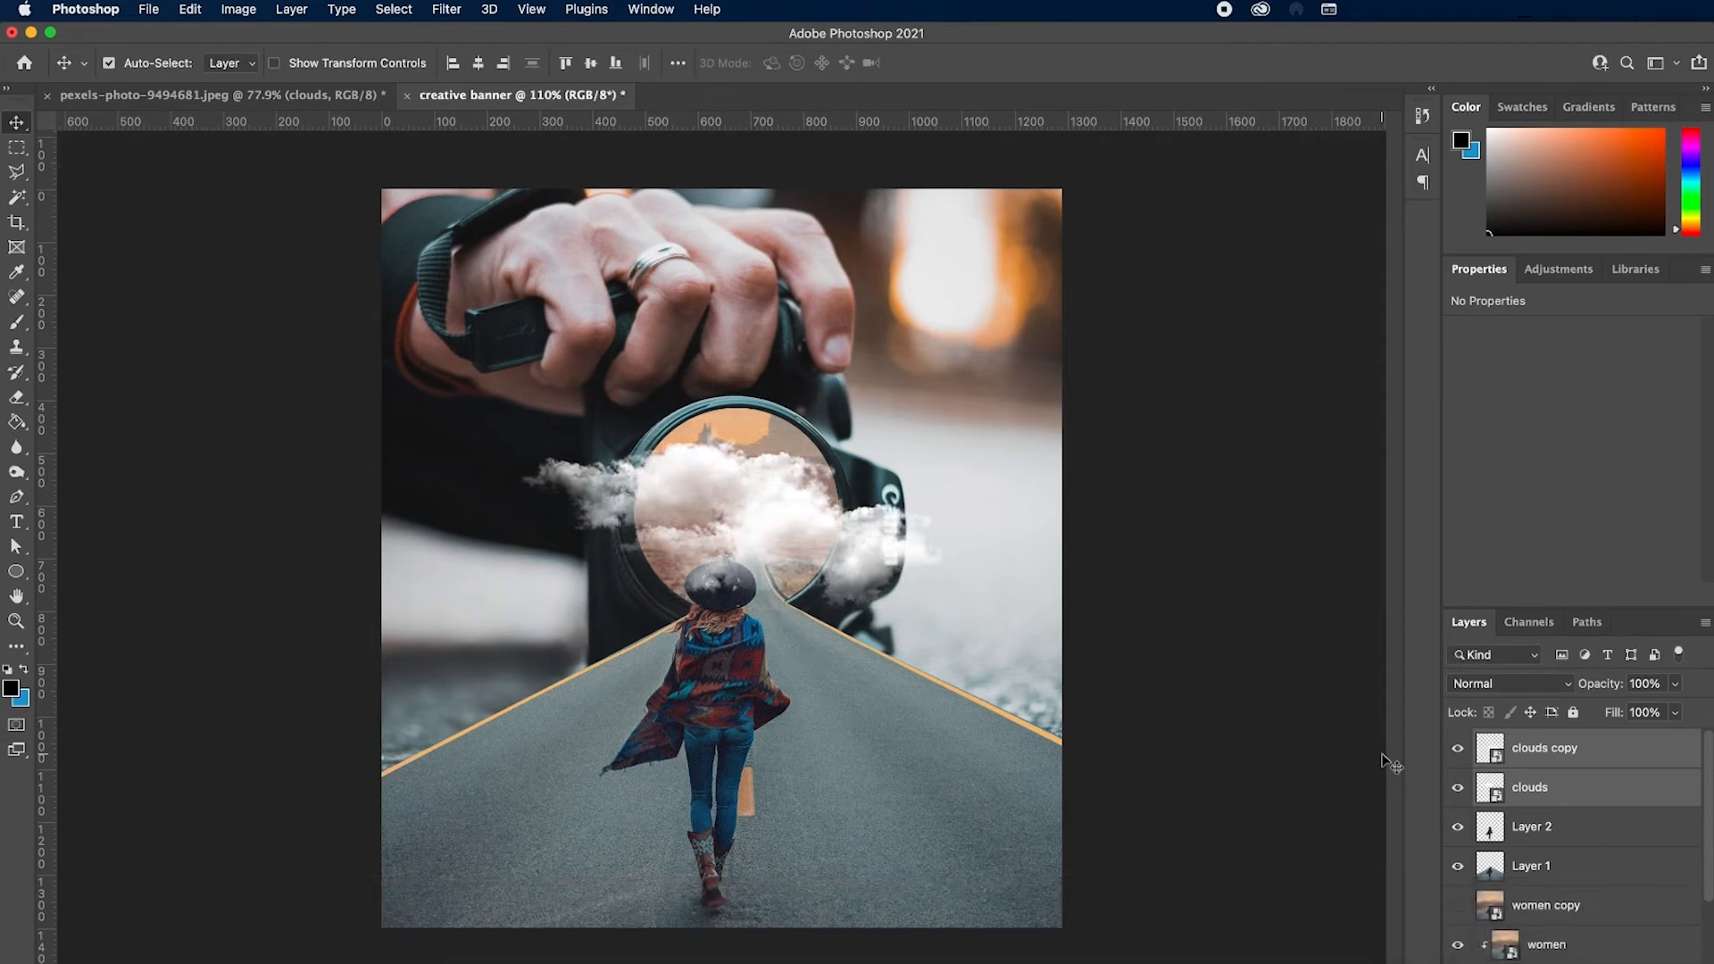
{"action": "key", "text": "shift+Left"}
{"action": "key", "text": "shift+Right"}
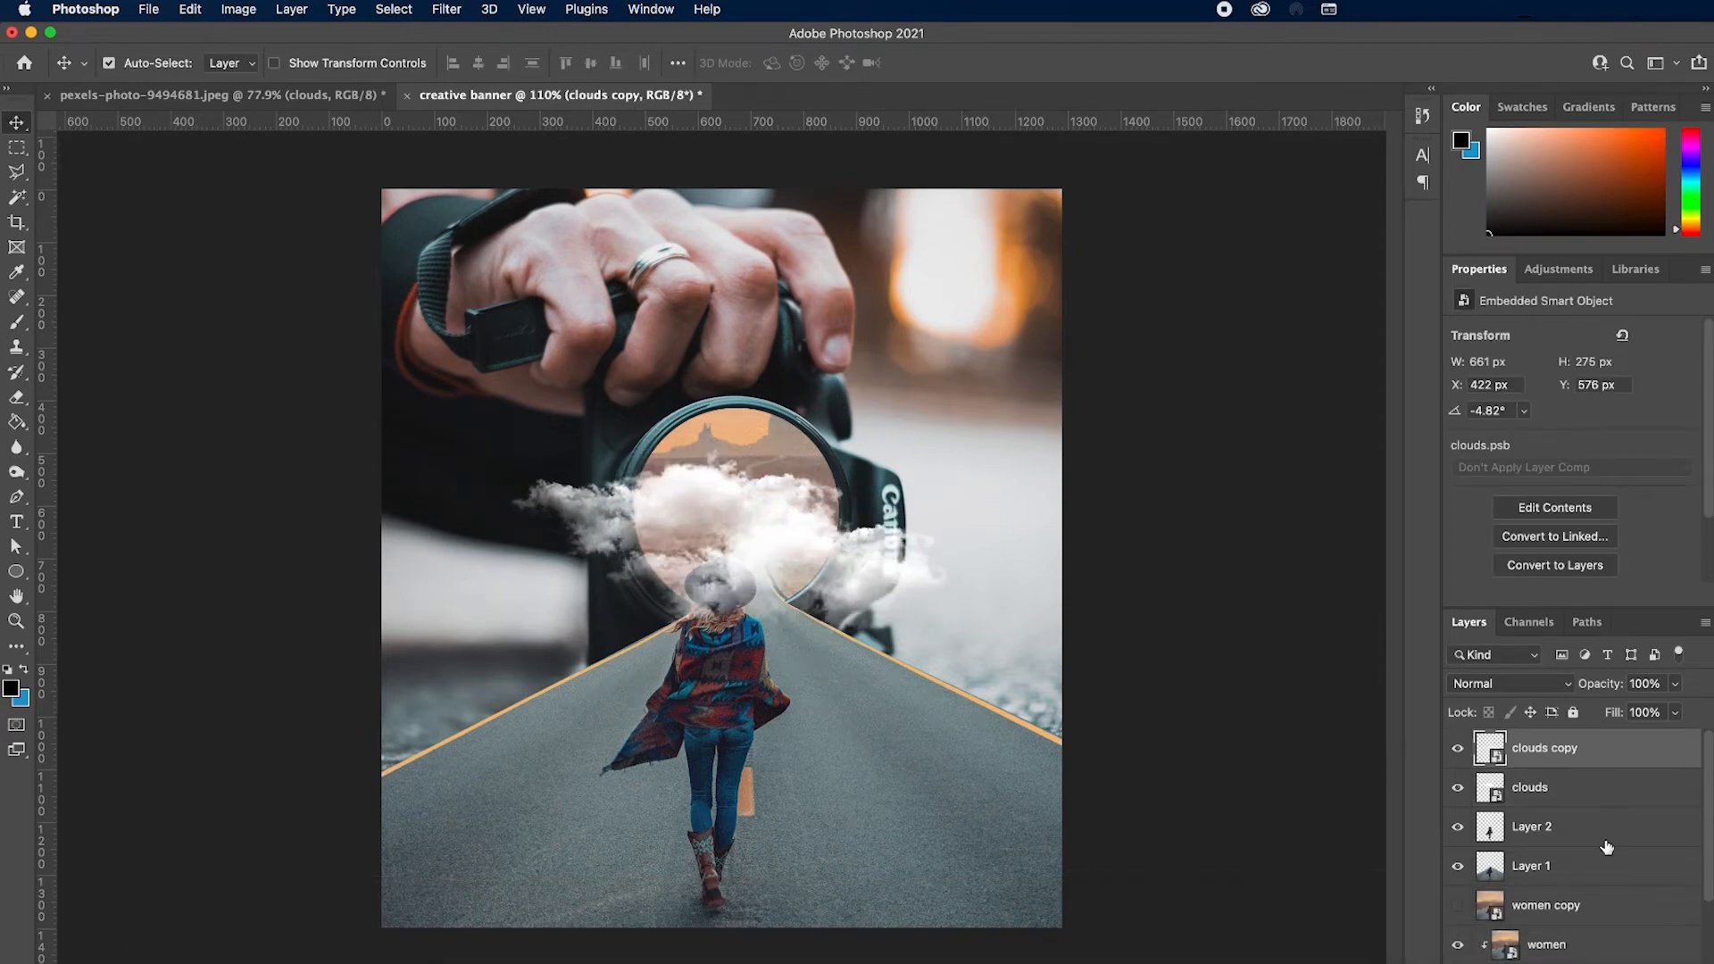
Place both cloud layers directly below the walking woman's layer and set their opacity to 65%
{"action": "left_click", "coordinate": [1595, 807], "text": "shift"}
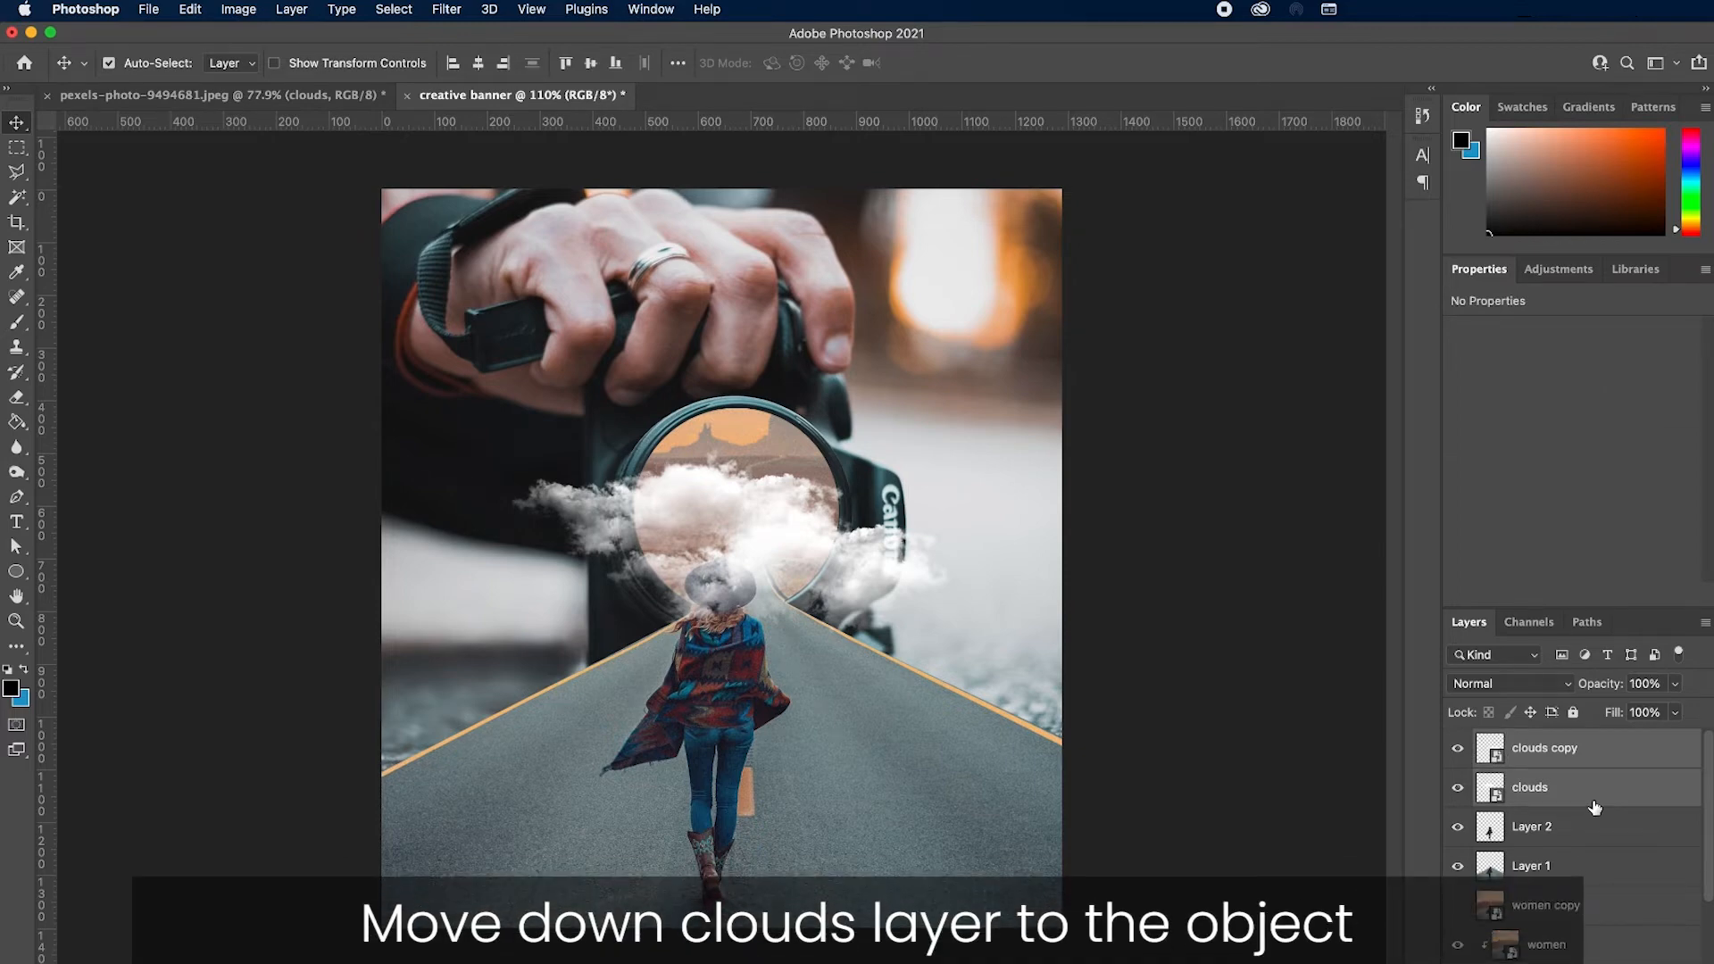
{"action": "left_click_drag", "start_coordinate": [1583, 769], "coordinate": [1577, 846]}
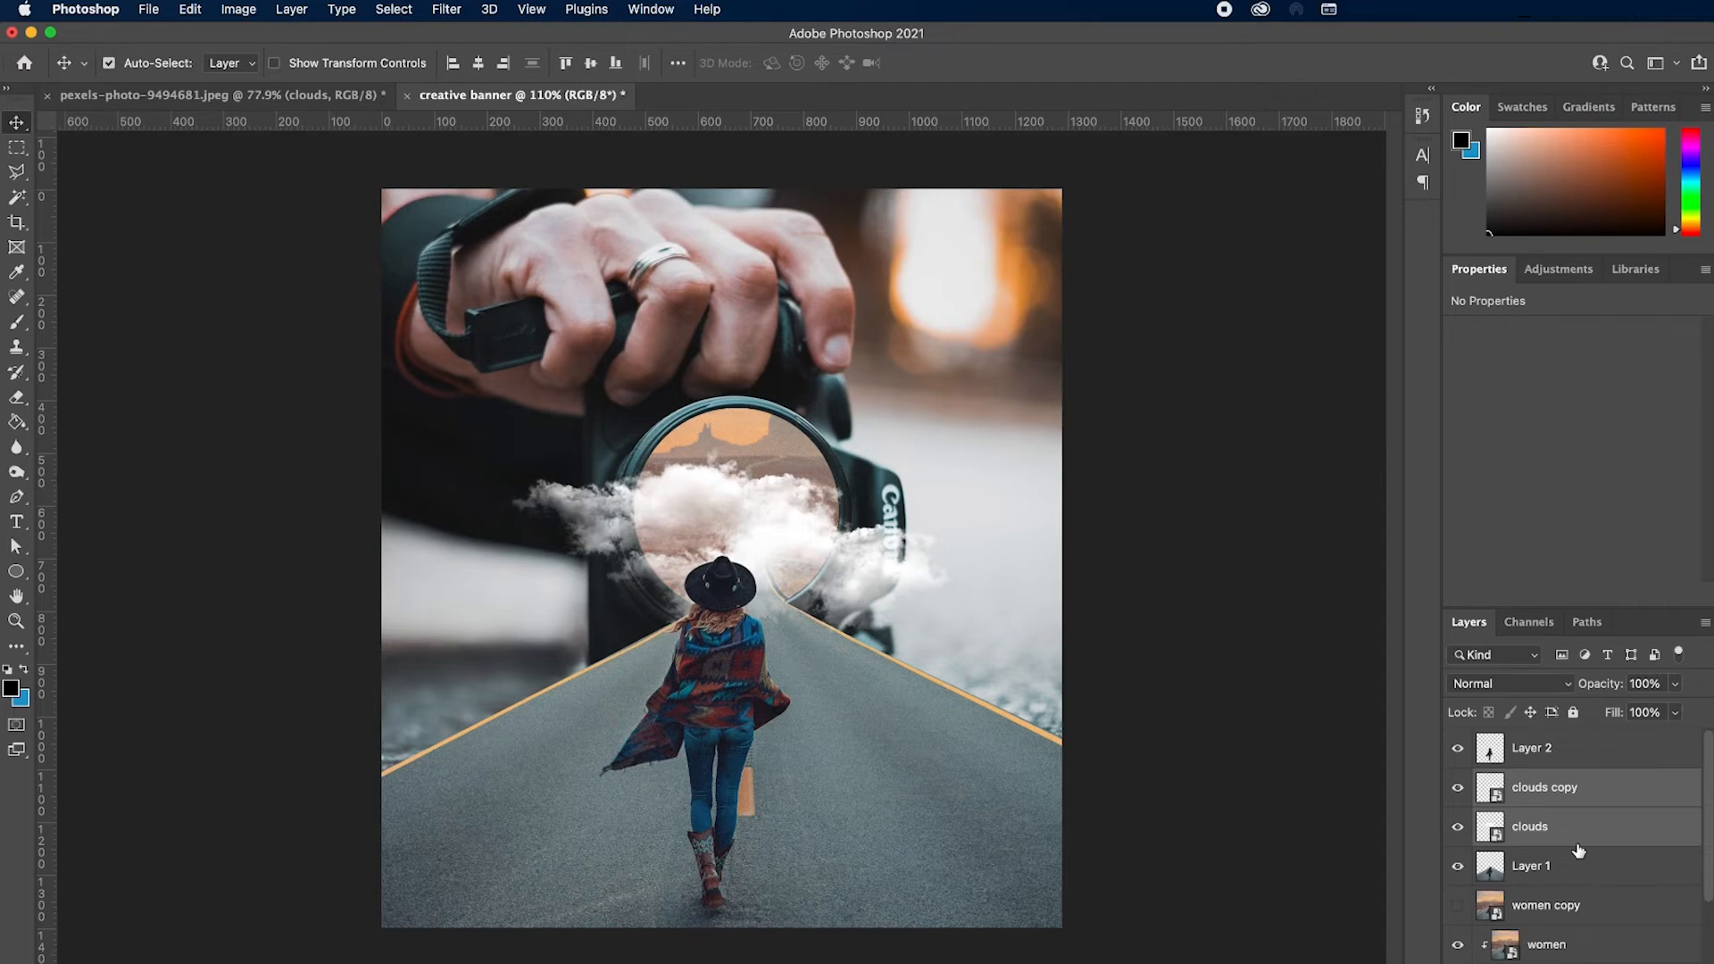
{"action": "scroll", "coordinate": [1578, 850], "scroll_direction": "down", "scroll_amount": 2}
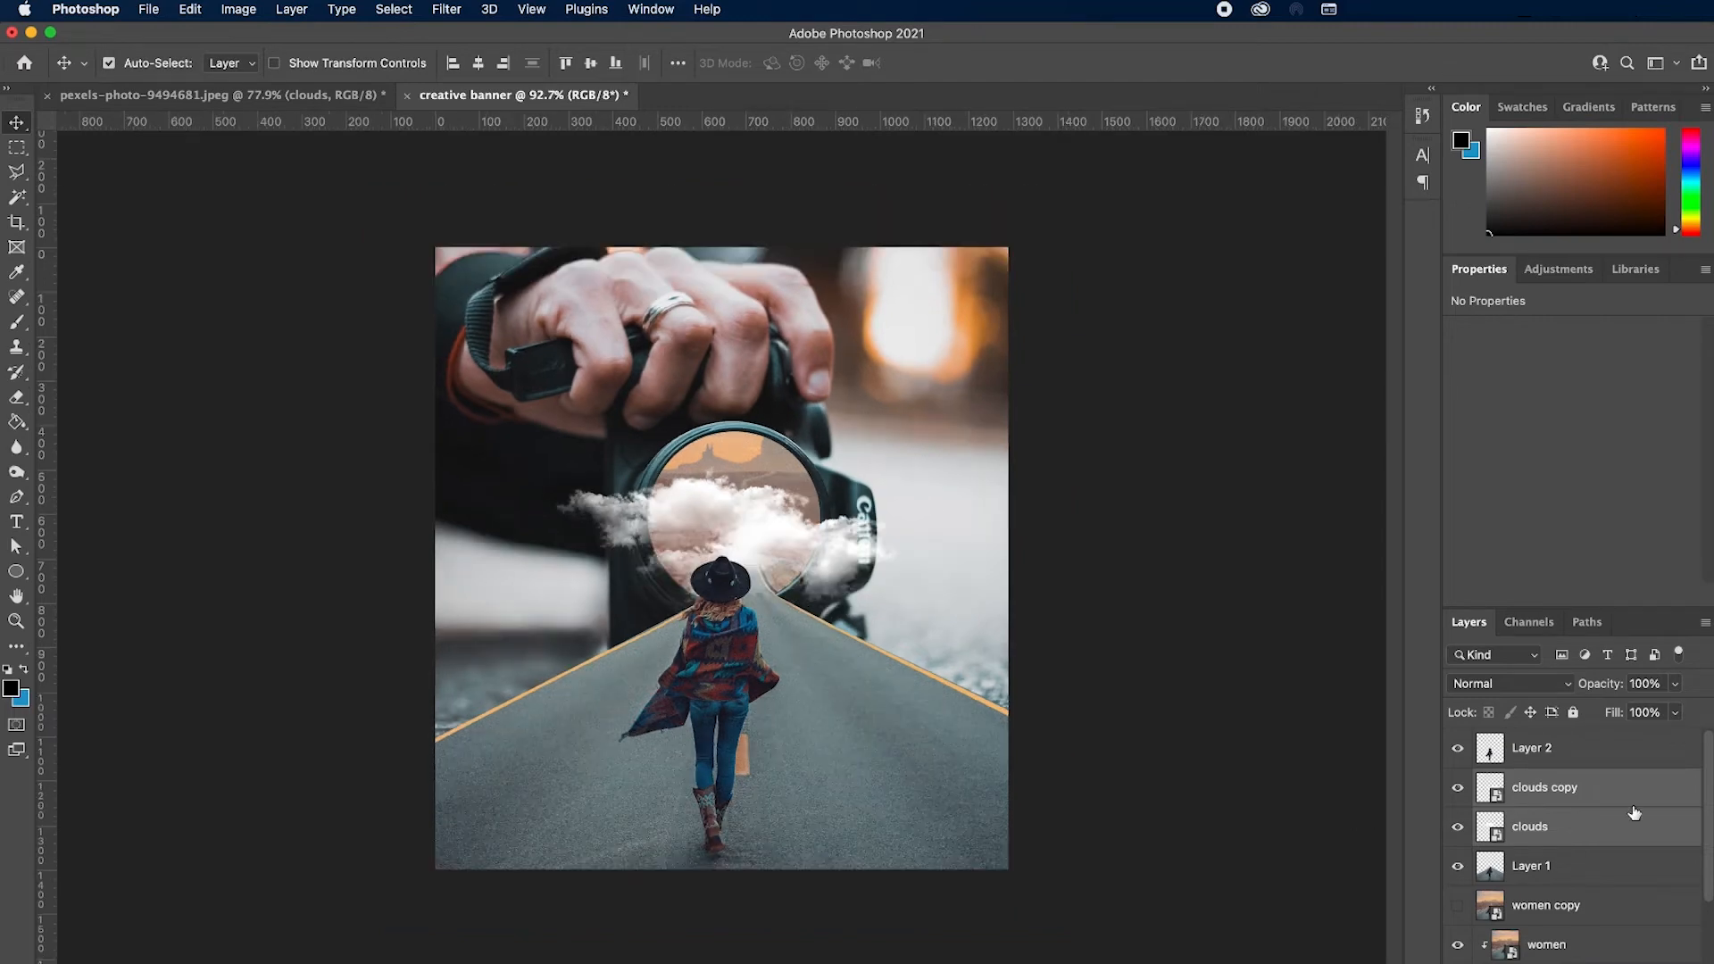
{"action": "left_click", "coordinate": [1677, 685]}
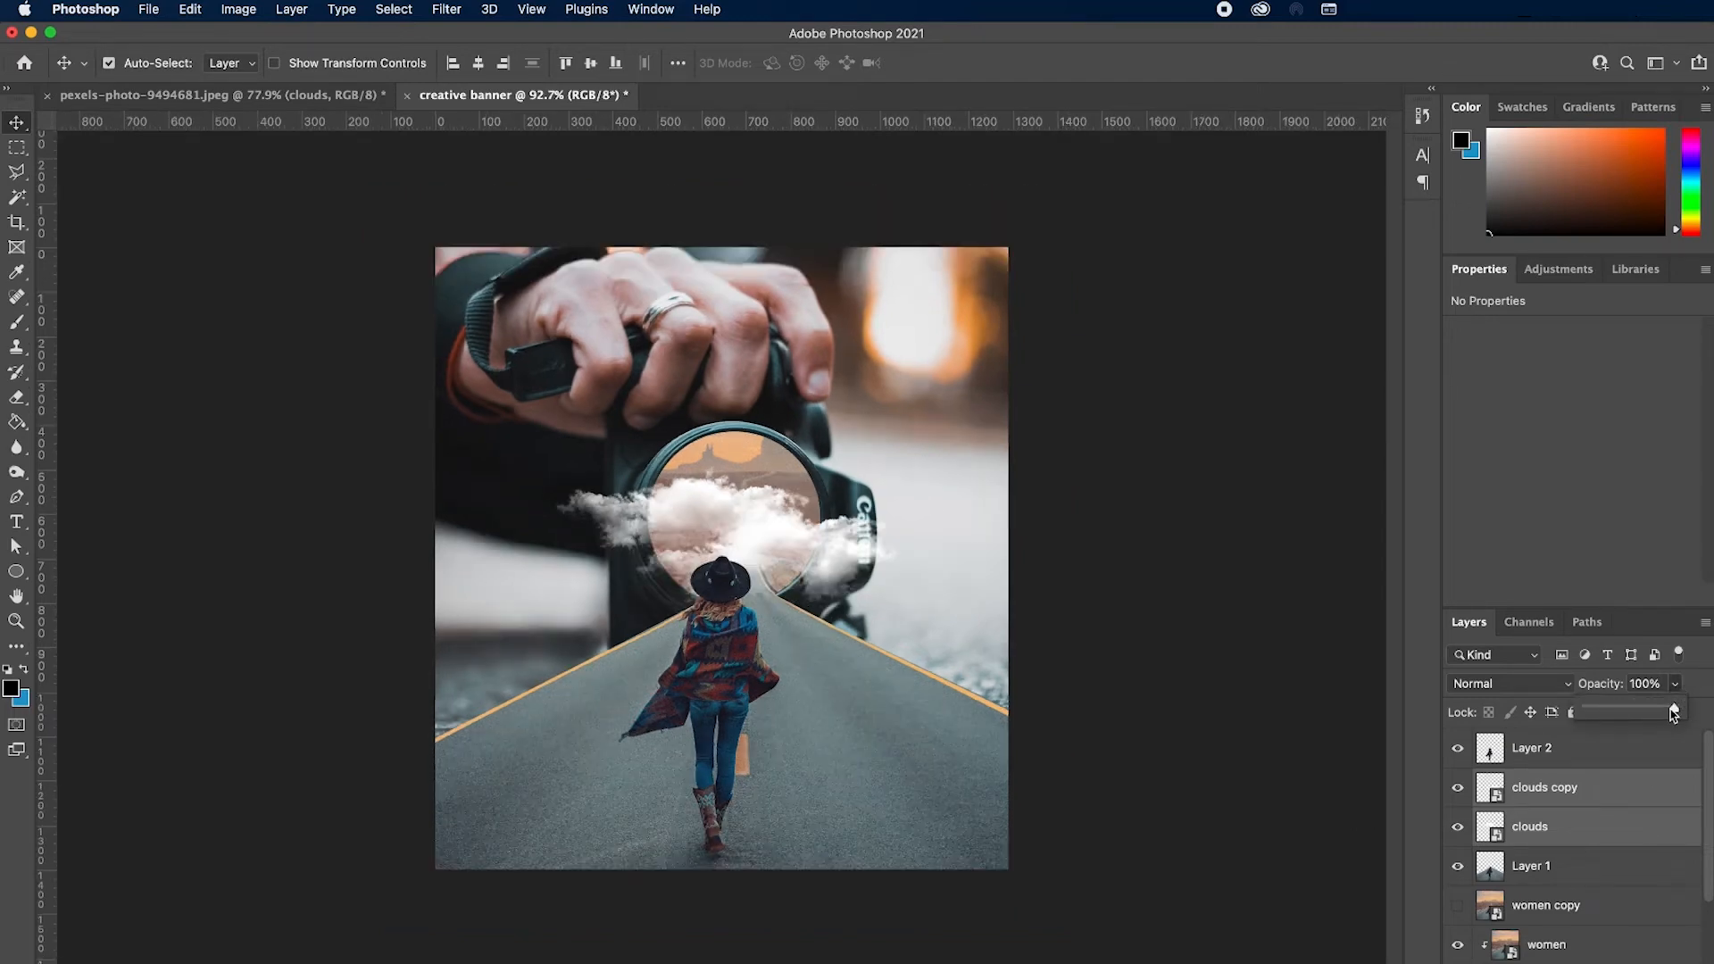
{"action": "left_click_drag", "start_coordinate": [1673, 714], "coordinate": [1647, 716]}
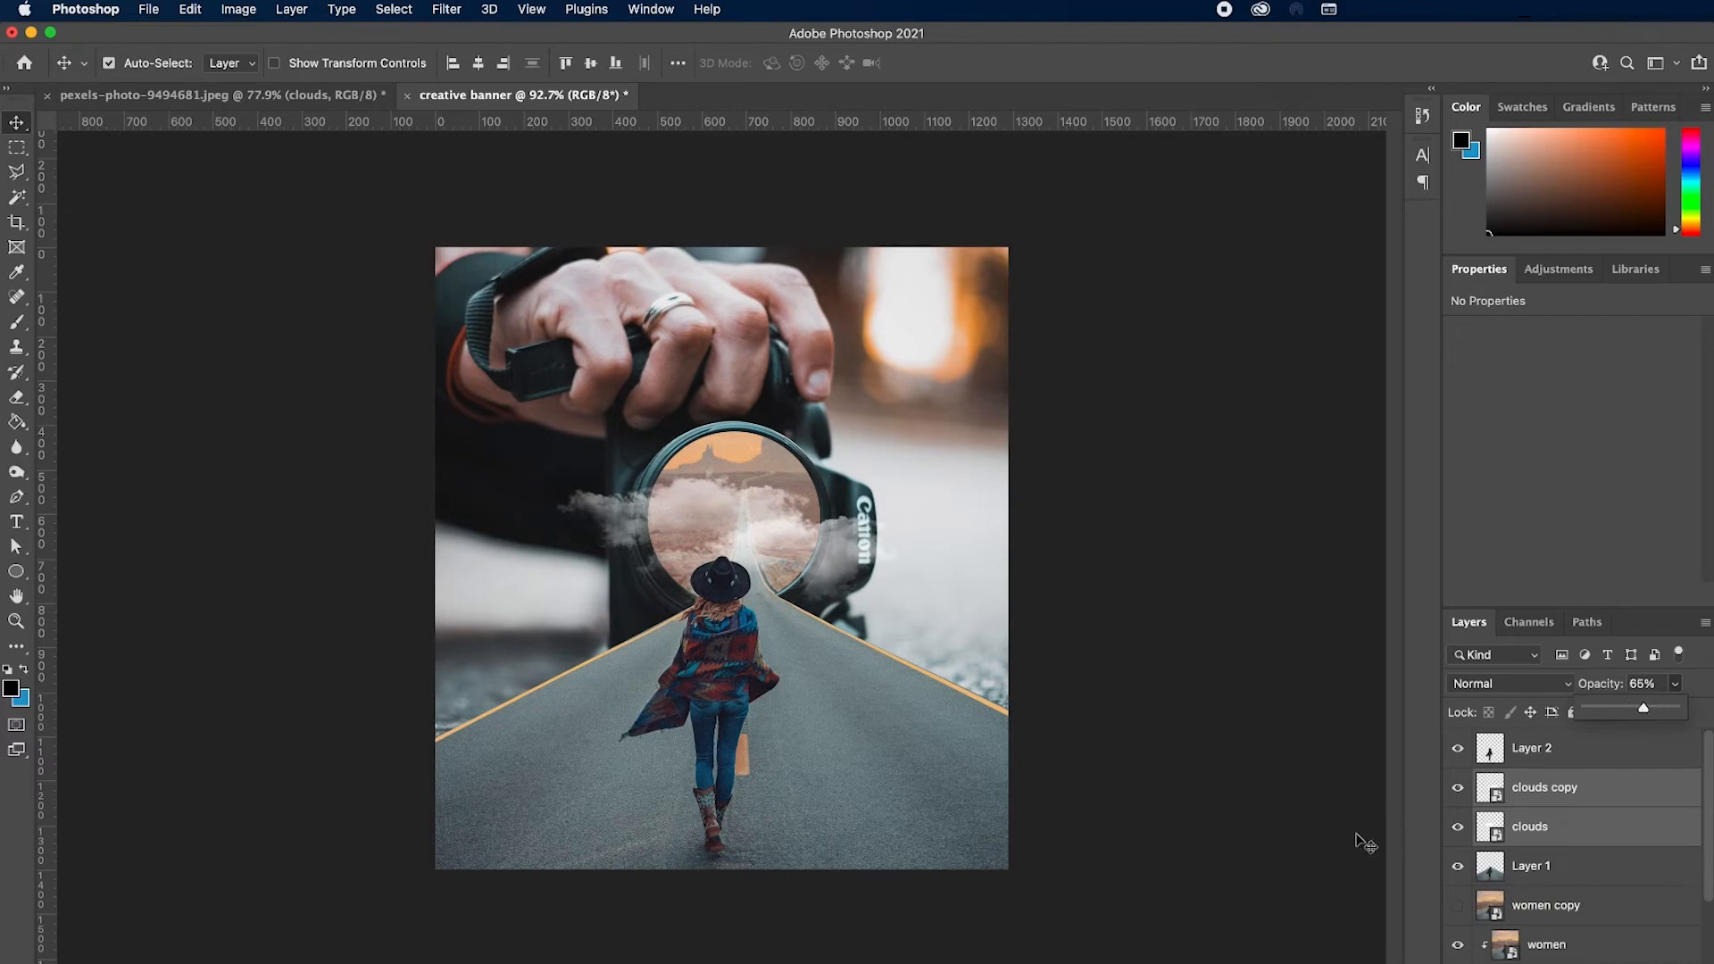
{"action": "left_click", "coordinate": [1232, 827]}
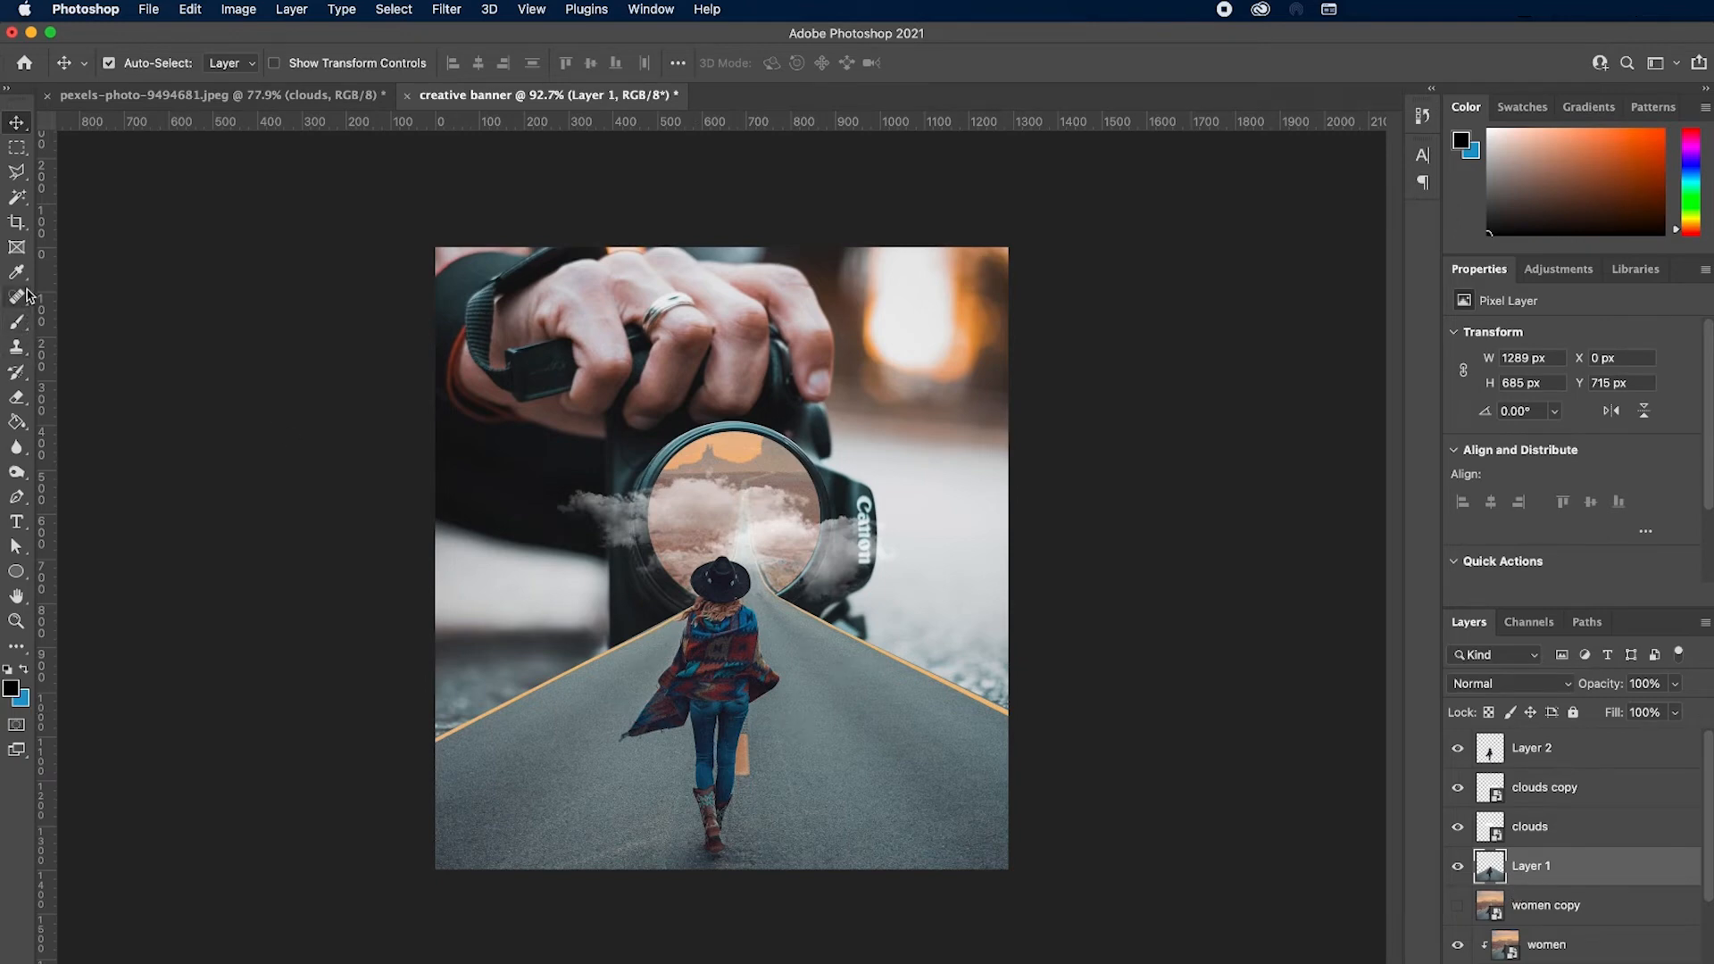
{"action": "right_click", "coordinate": [16, 473]}
{"action": "left_click", "coordinate": [85, 487]}
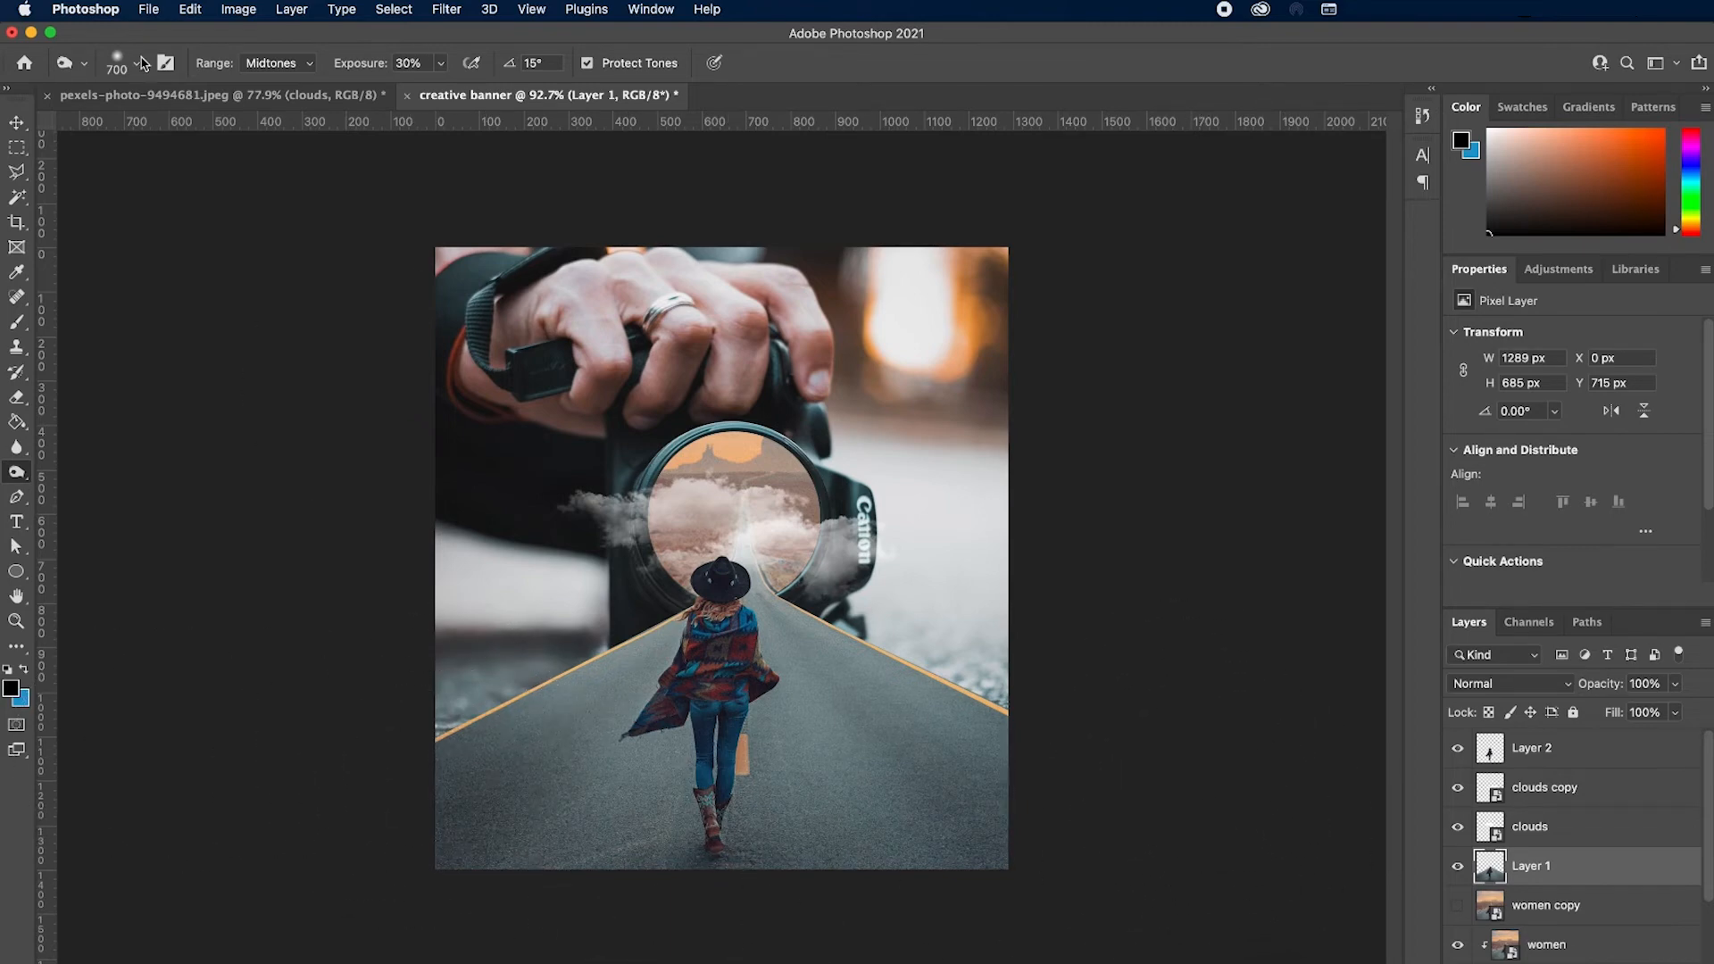
{"action": "left_click", "coordinate": [17, 117]}
Create a new layer on top and fill it solid with orange sampled from the photo's blurred background, using repeated Paint Bucket fills
{"action": "key", "text": "super+shift+alt+n"}
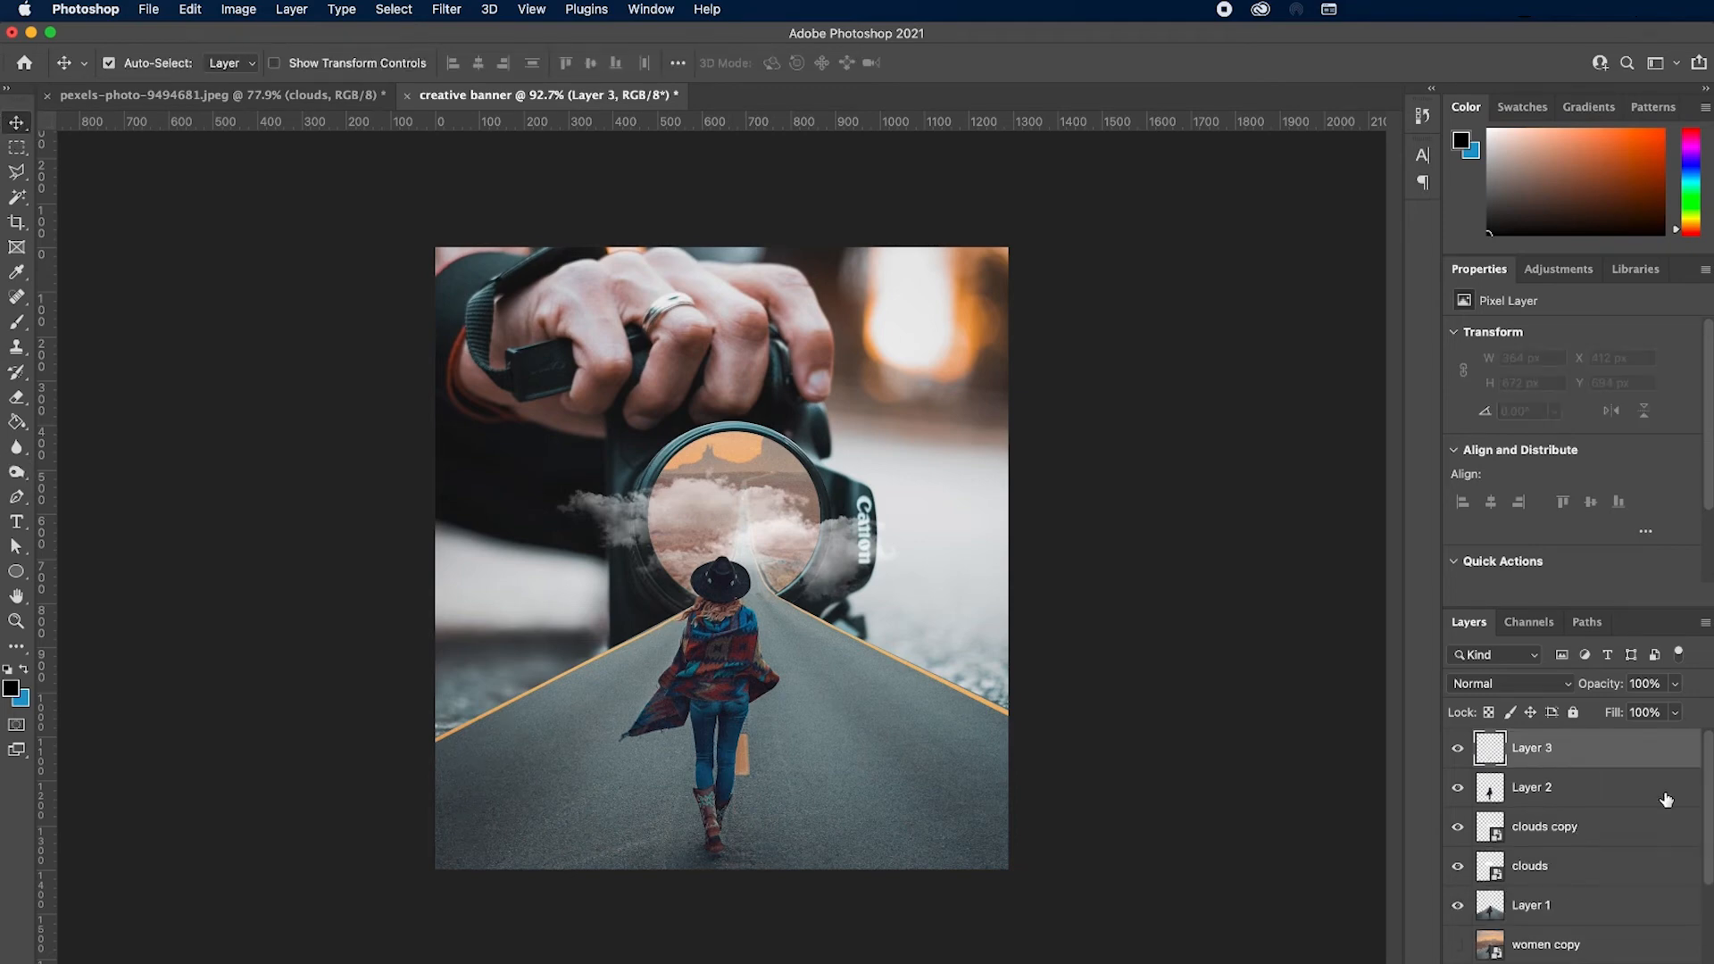
{"action": "left_click", "coordinate": [10, 690]}
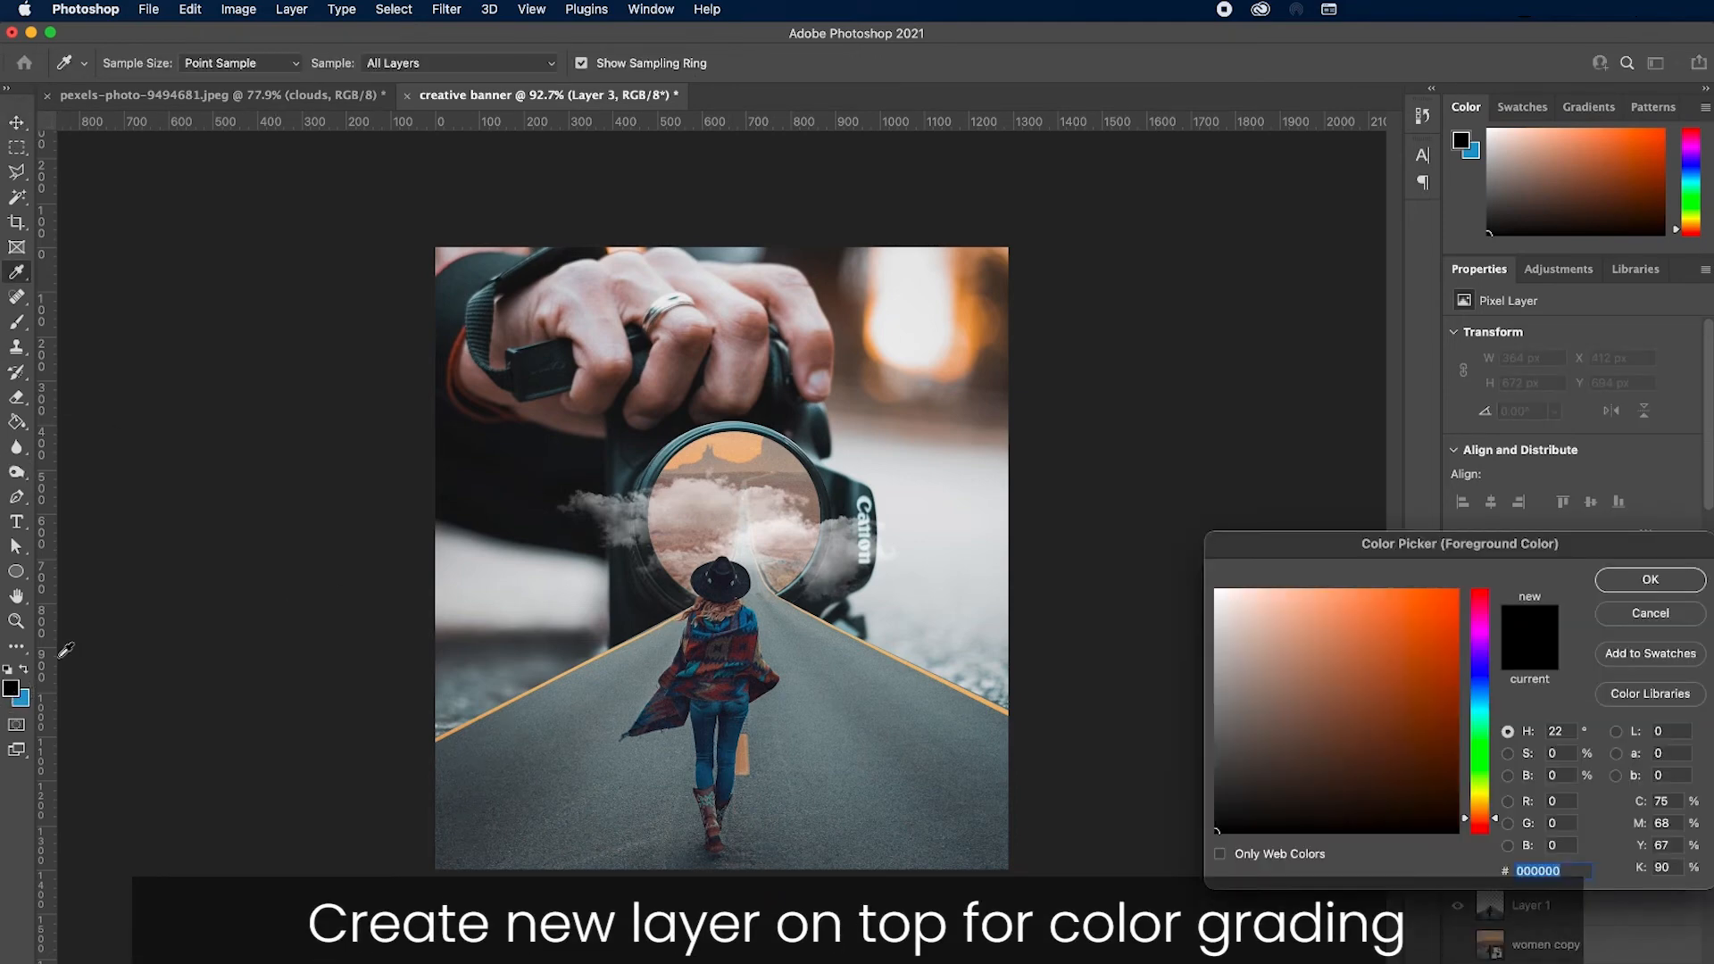
{"action": "left_click", "coordinate": [974, 304]}
{"action": "left_click", "coordinate": [1633, 578]}
{"action": "key", "text": "g"}
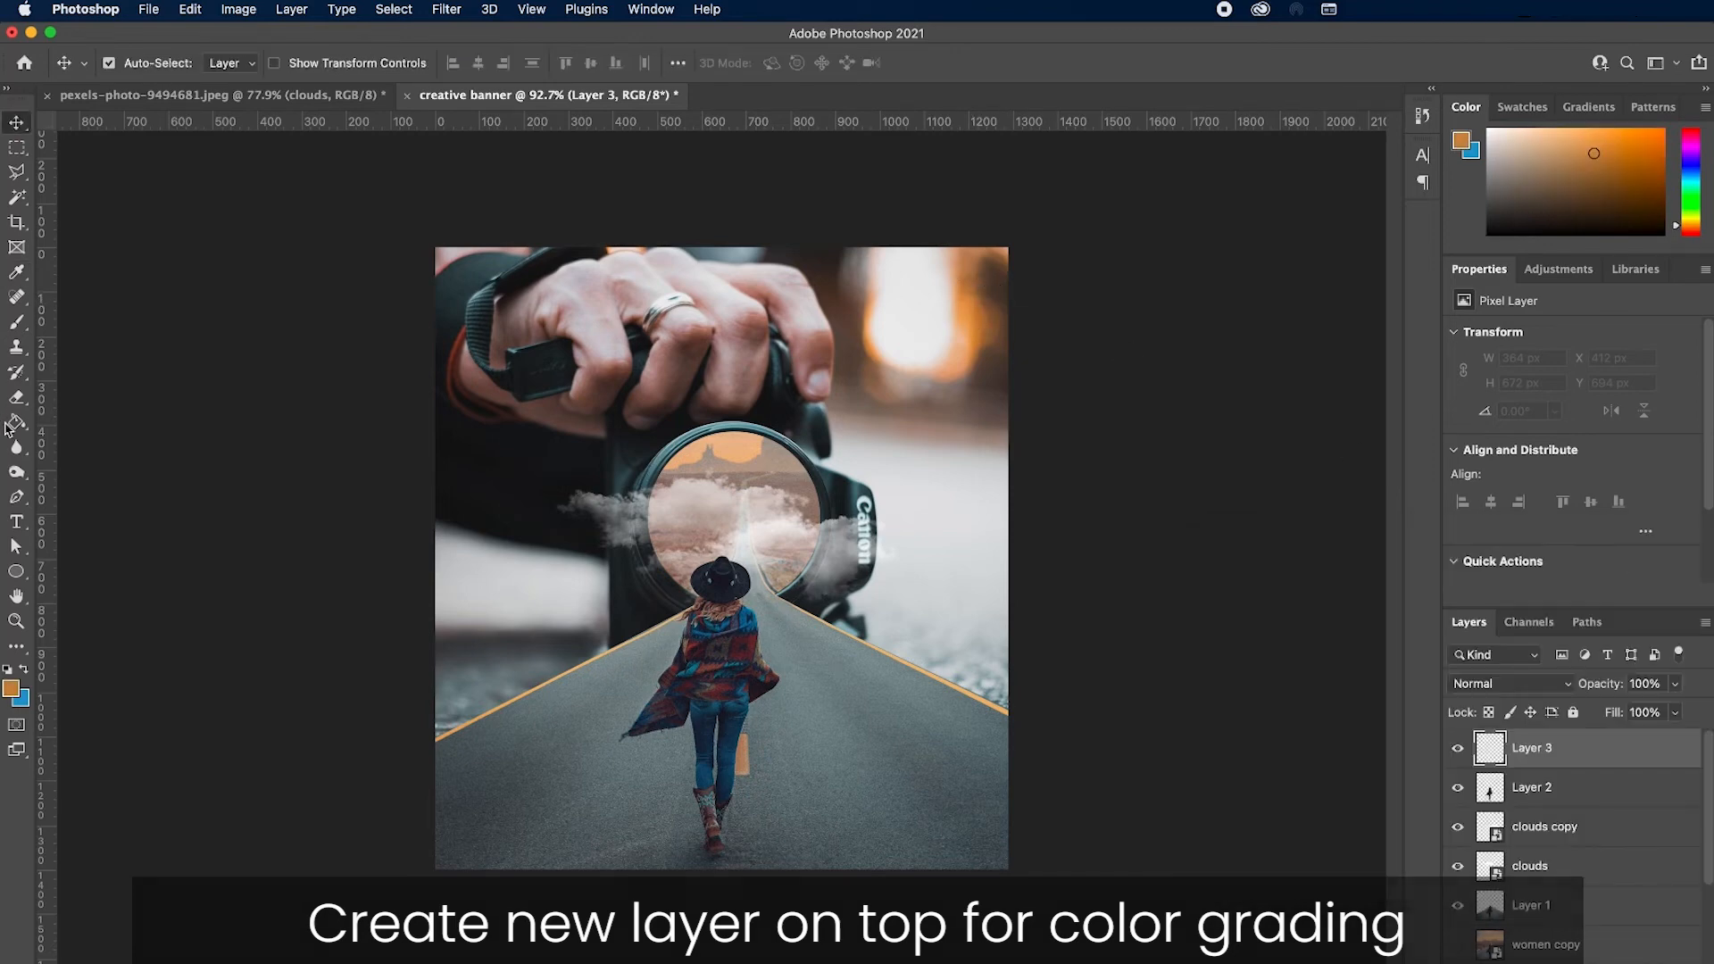
{"action": "left_click", "coordinate": [561, 658]}
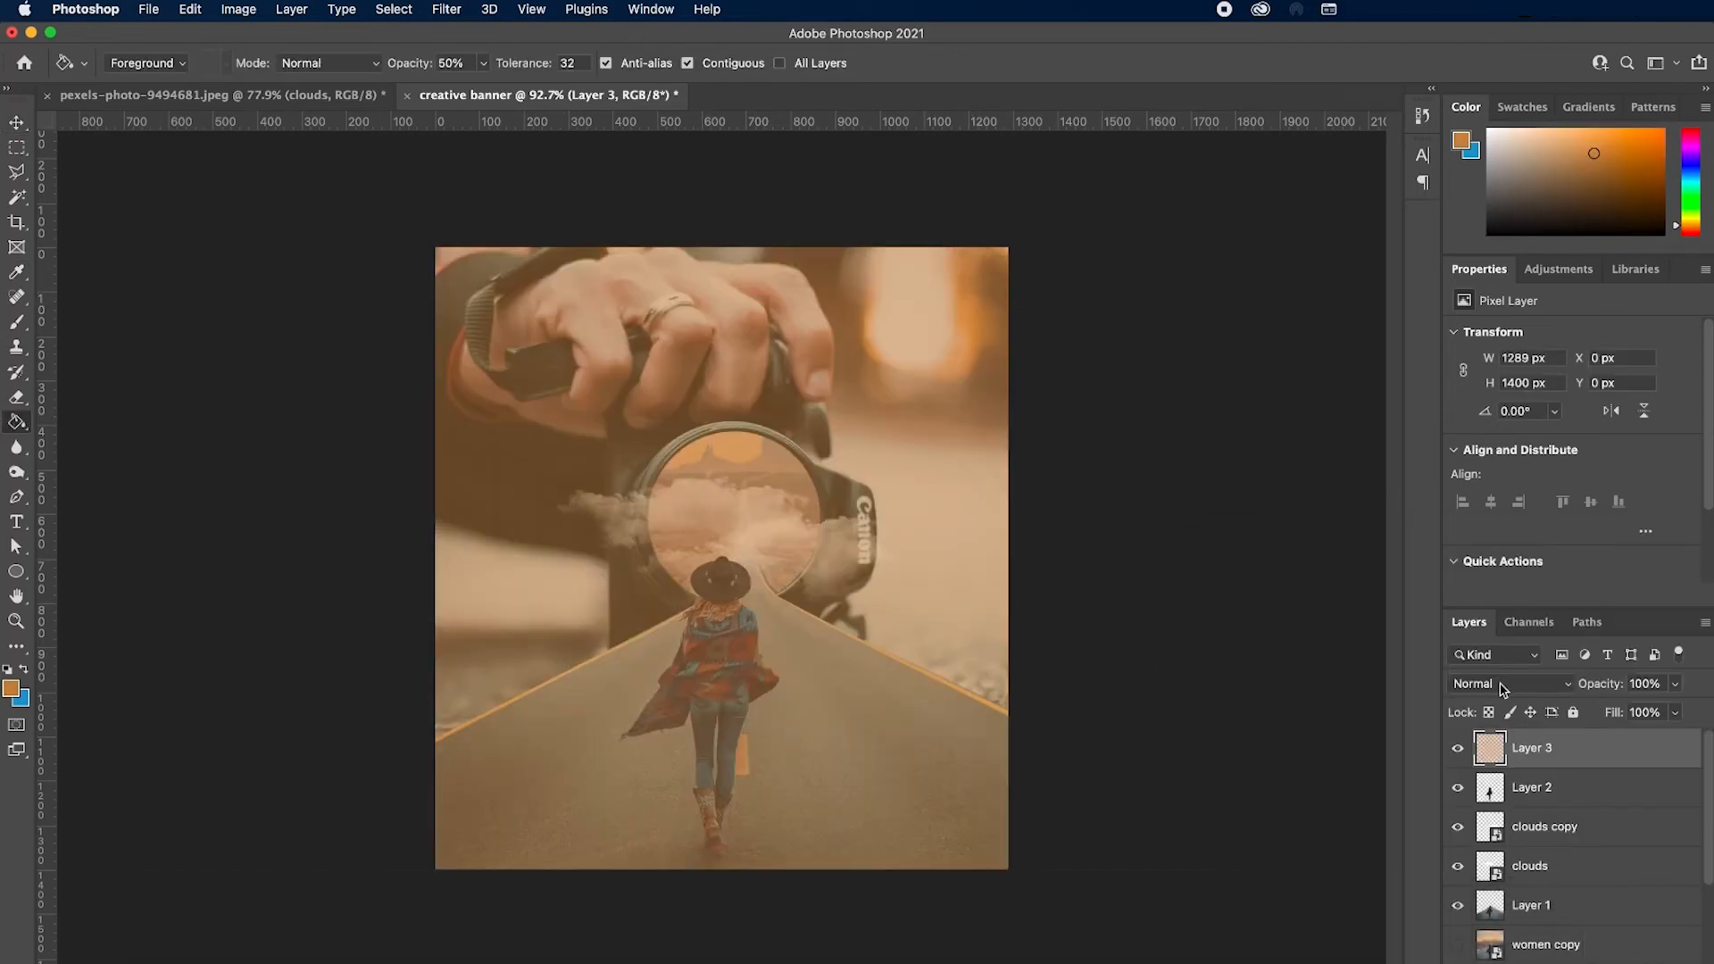
{"action": "left_click", "coordinate": [893, 685]}
{"action": "left_click", "coordinate": [892, 685]}
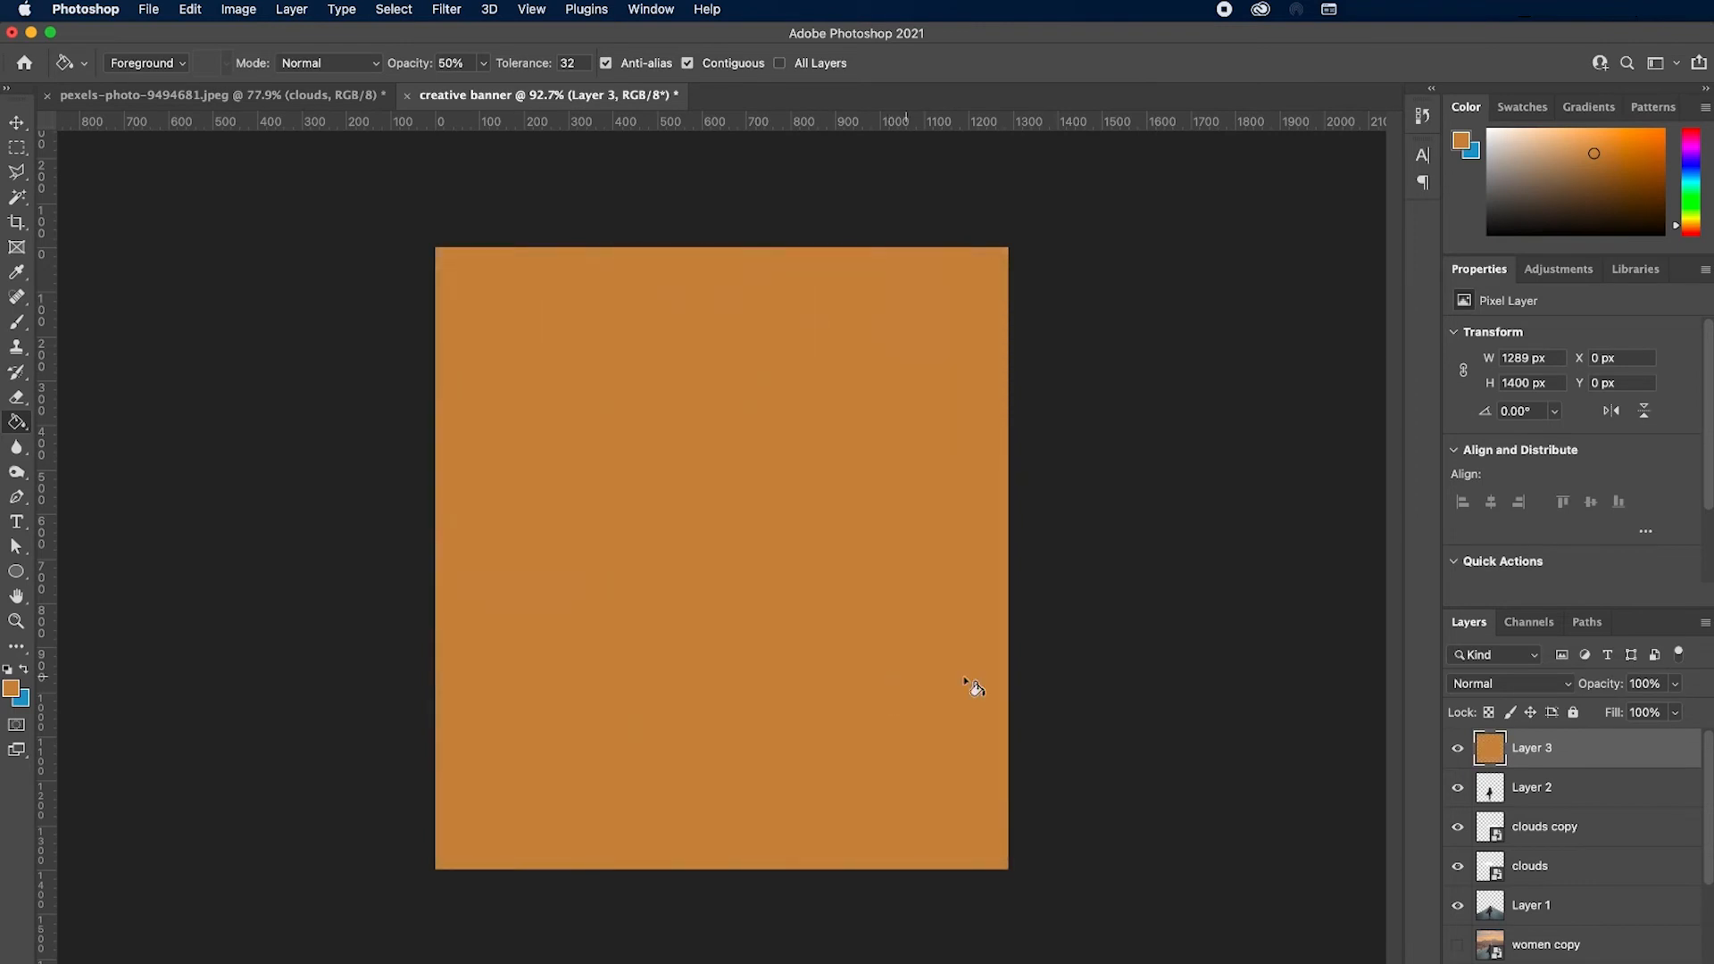
Set the orange layer's blend mode to Soft Light and its opacity to 20%
{"action": "left_click", "coordinate": [1458, 683]}
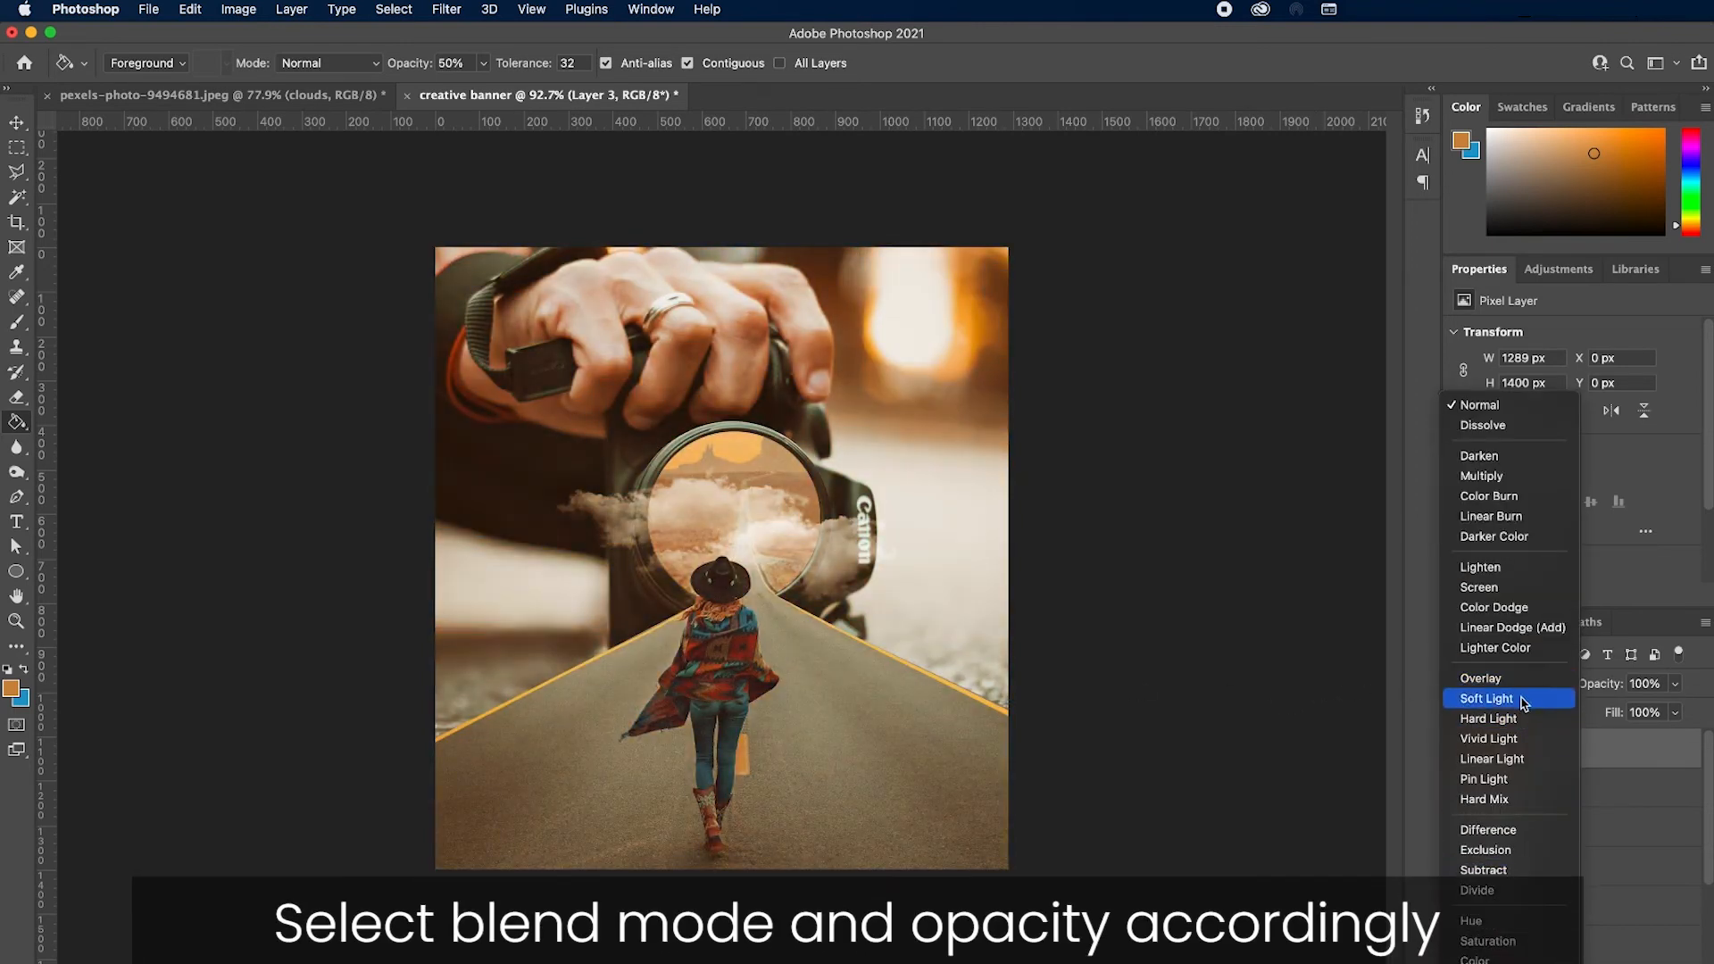
{"action": "left_click", "coordinate": [1524, 700]}
{"action": "left_click", "coordinate": [1644, 683]}
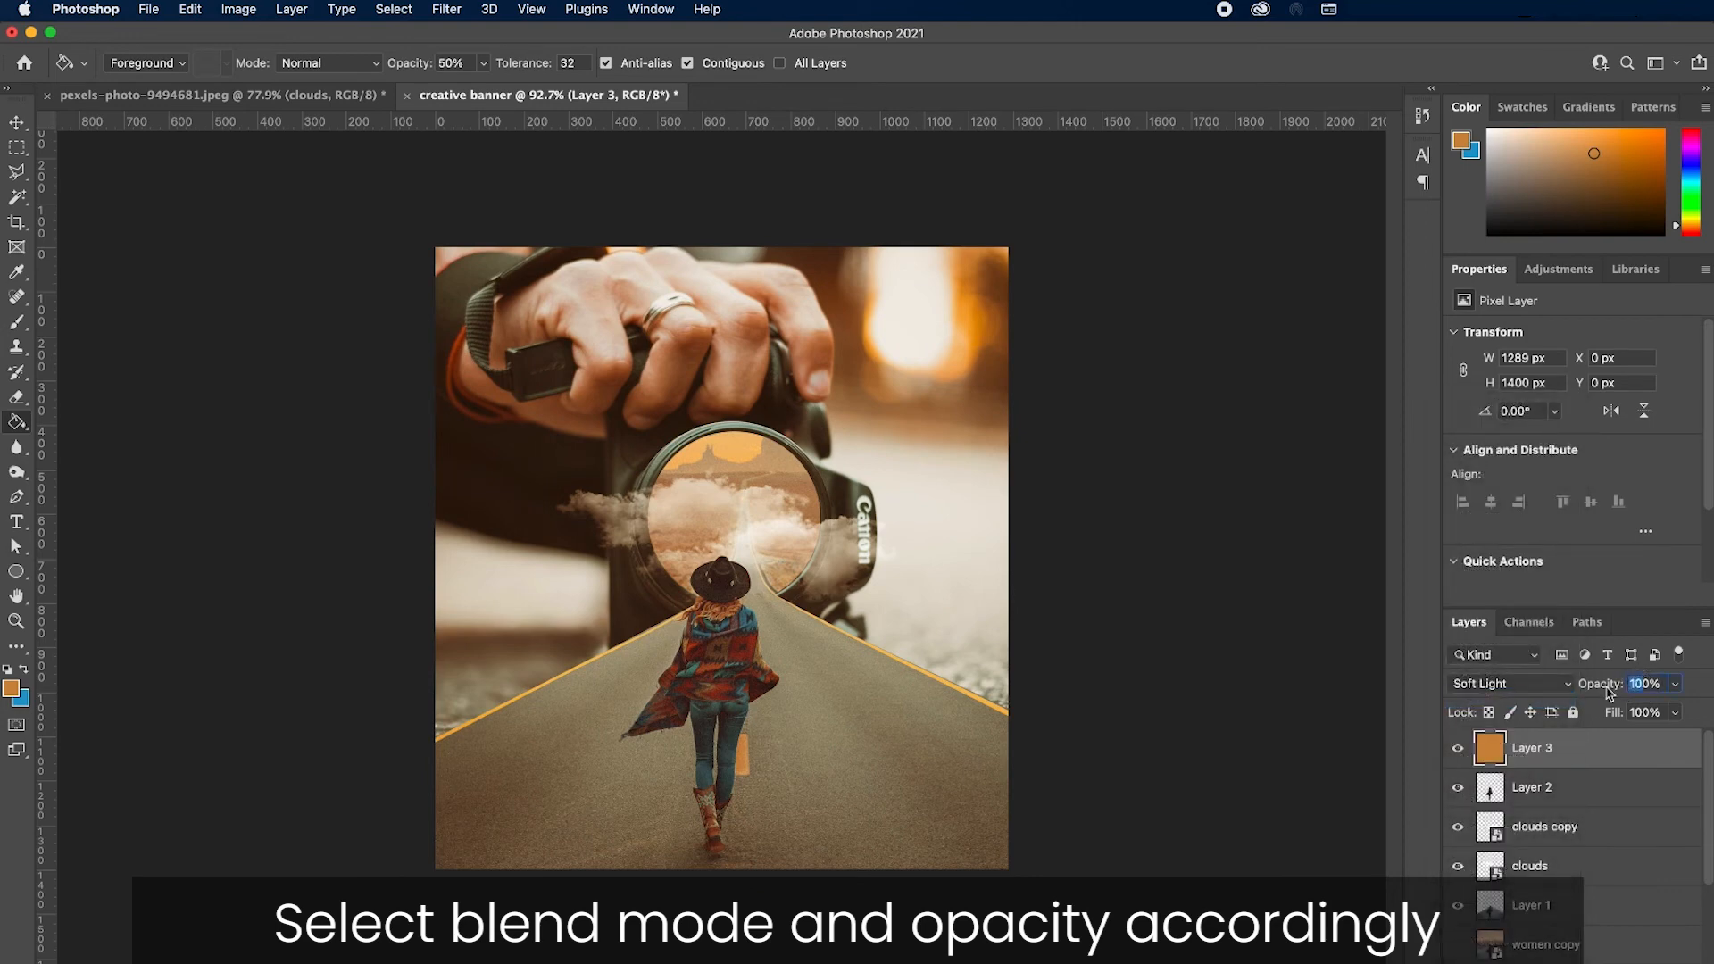
{"action": "type", "text": "20"}
{"action": "key", "text": "Return"}
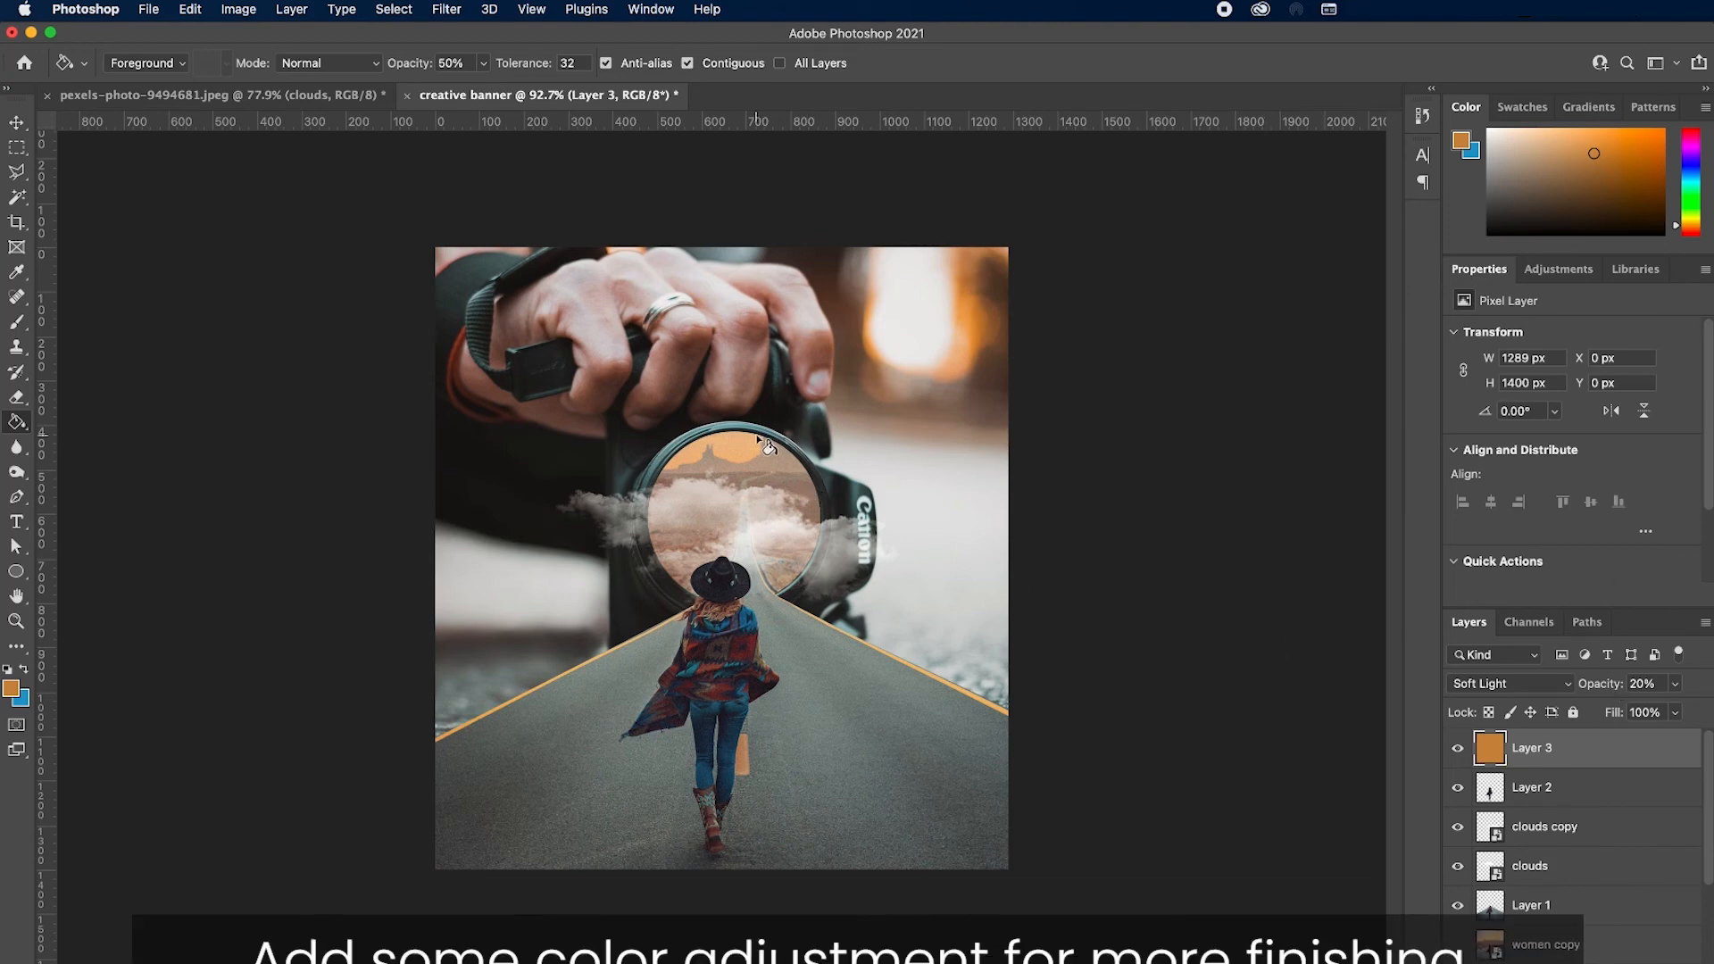
Rasterize the women layer that is clipped inside the camera lens
{"action": "left_click", "coordinate": [18, 128]}
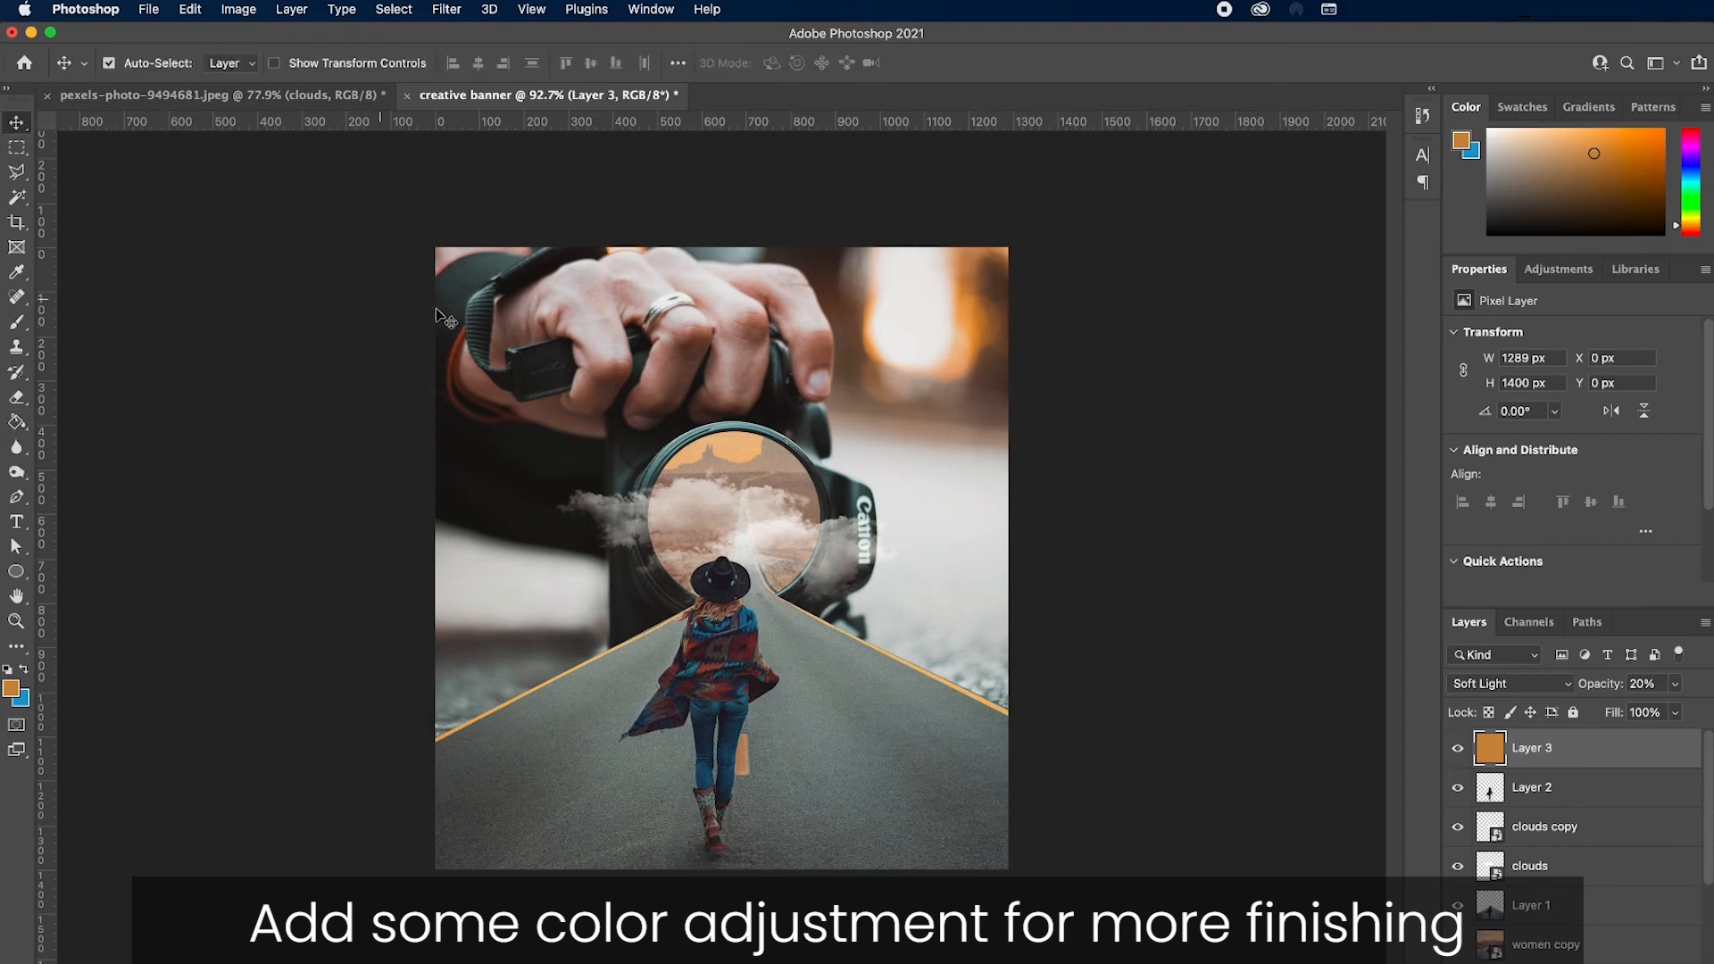
{"action": "left_click", "coordinate": [743, 486]}
{"action": "scroll", "coordinate": [1485, 853], "scroll_direction": "down", "scroll_amount": 3}
{"action": "left_click", "coordinate": [1536, 893]}
{"action": "right_click", "coordinate": [1552, 896]}
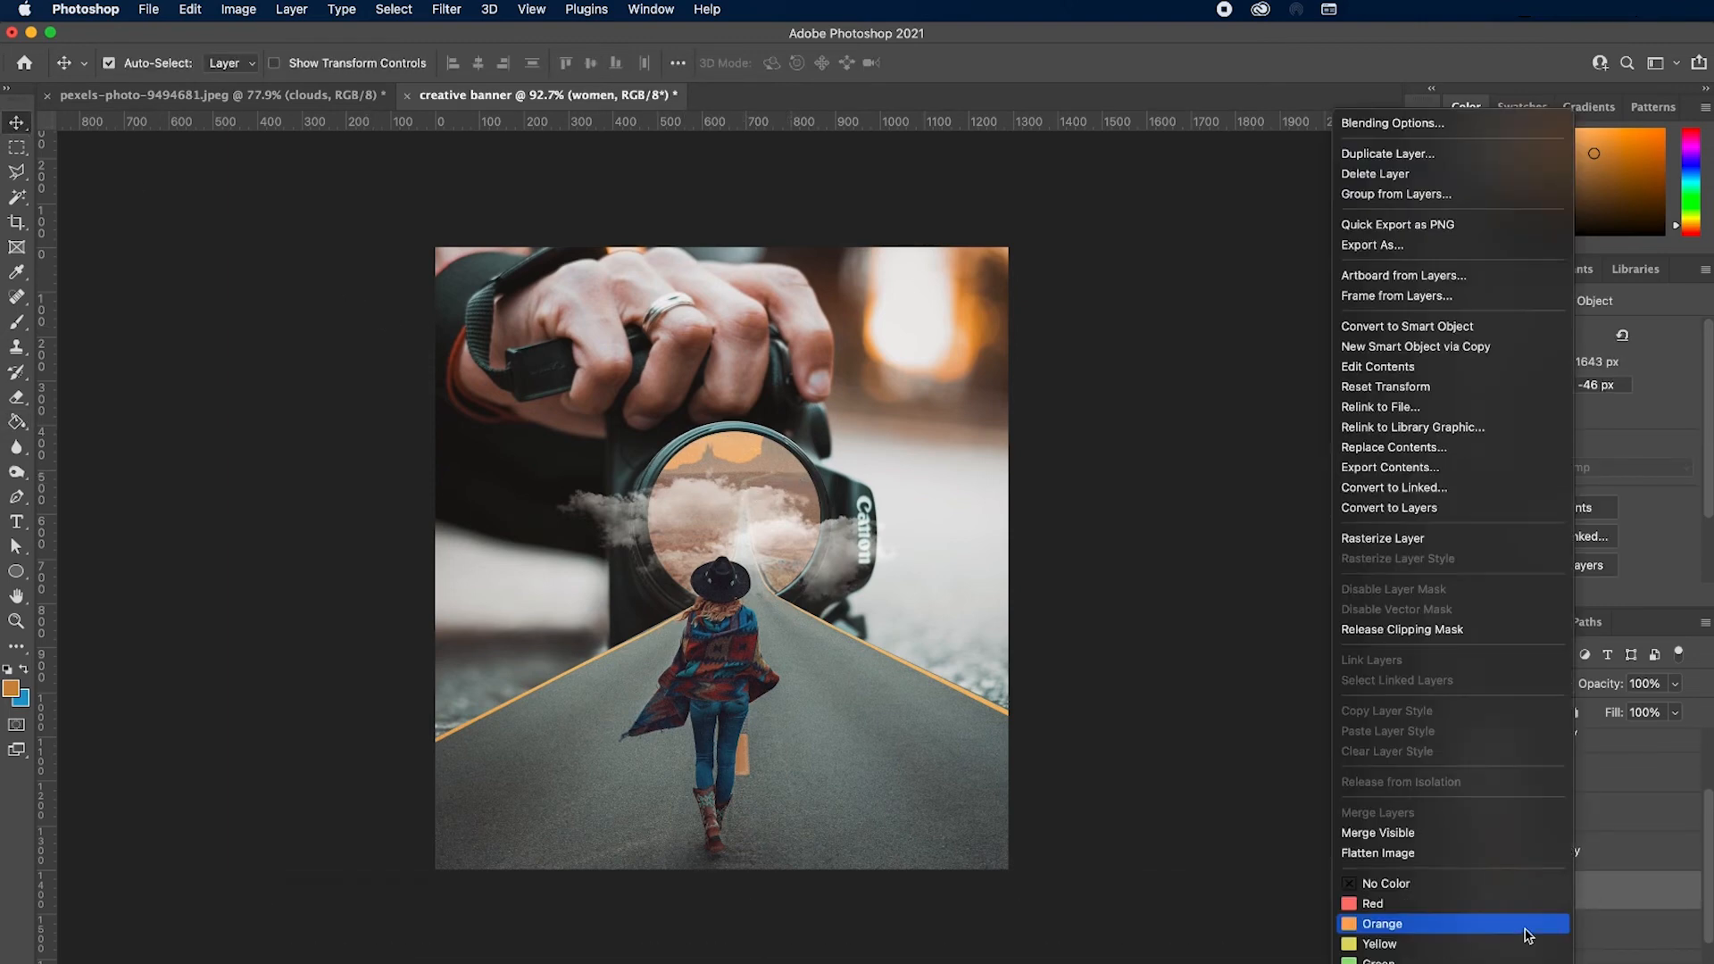
{"action": "left_click", "coordinate": [1460, 432]}
Raise the contrast of the women layer to about 26 with Brightness/Contrast and Use Legacy enabled
{"action": "left_click", "coordinate": [239, 9]}
{"action": "left_click", "coordinate": [500, 59]}
{"action": "left_click", "coordinate": [1071, 403]}
{"action": "left_click_drag", "start_coordinate": [1164, 363], "coordinate": [1186, 364]}
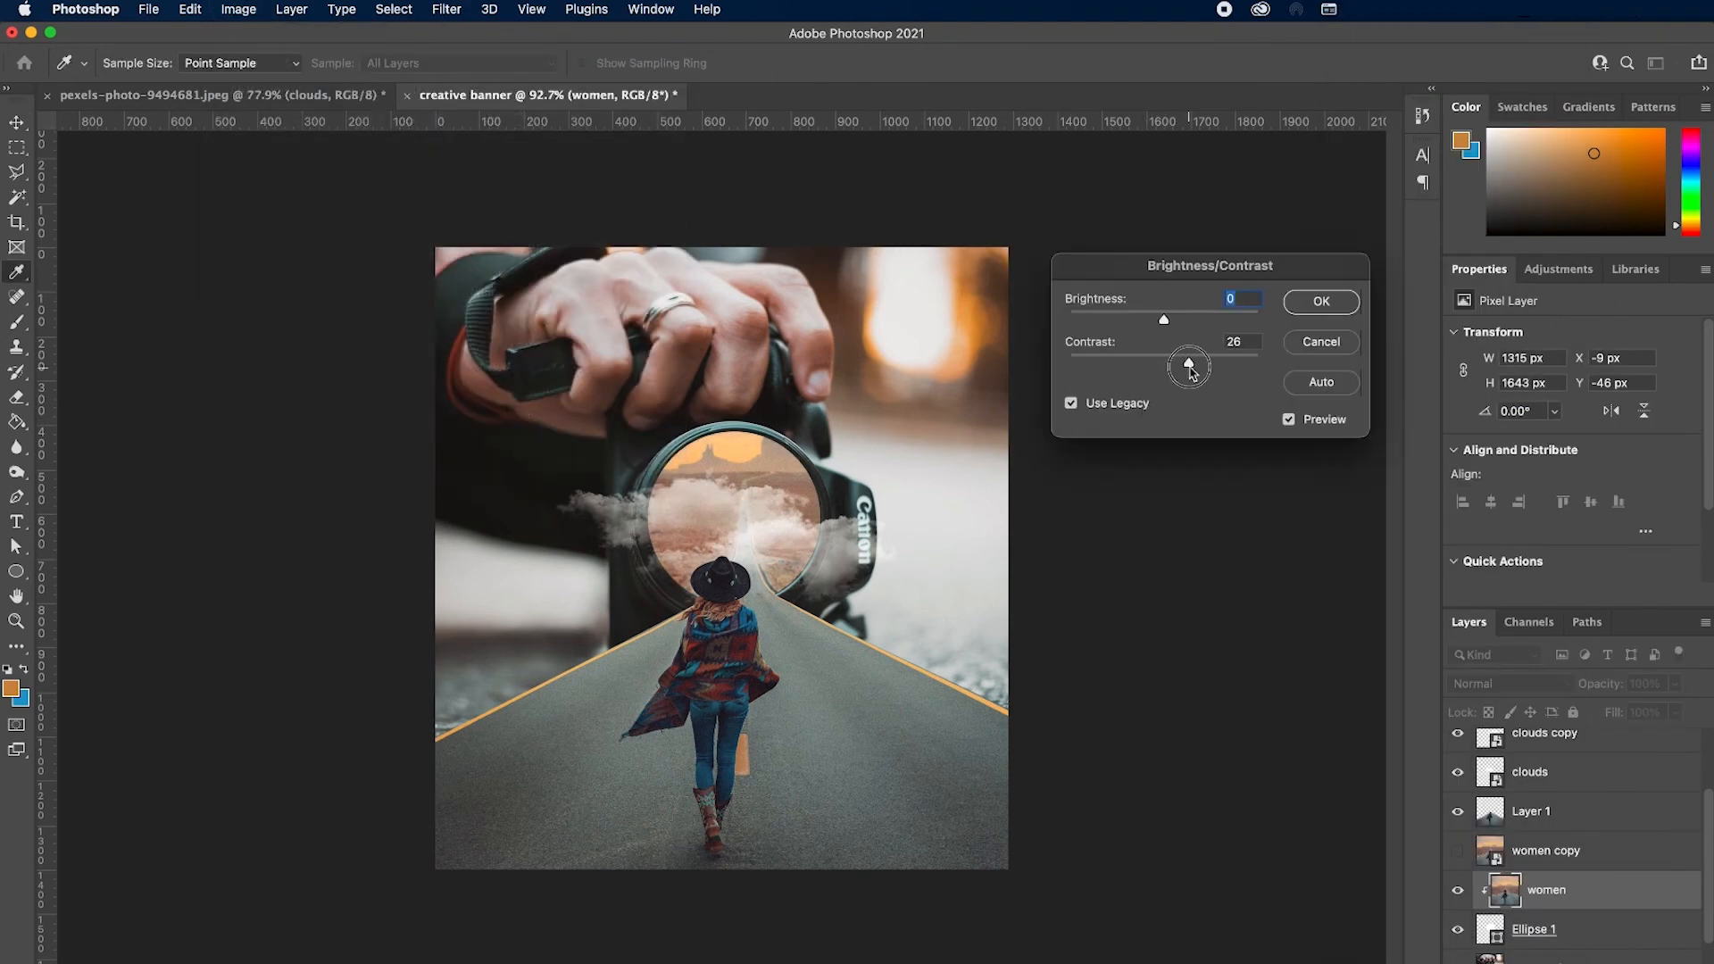
{"action": "left_click", "coordinate": [1310, 308]}
Raise the contrast of the cut-out walking woman on Layer 2 with Brightness/Contrast and Use Legacy enabled
{"action": "left_click", "coordinate": [719, 625]}
{"action": "left_click", "coordinate": [1532, 787]}
{"action": "left_click", "coordinate": [239, 9]}
{"action": "mouse_move", "coordinate": [268, 60]}
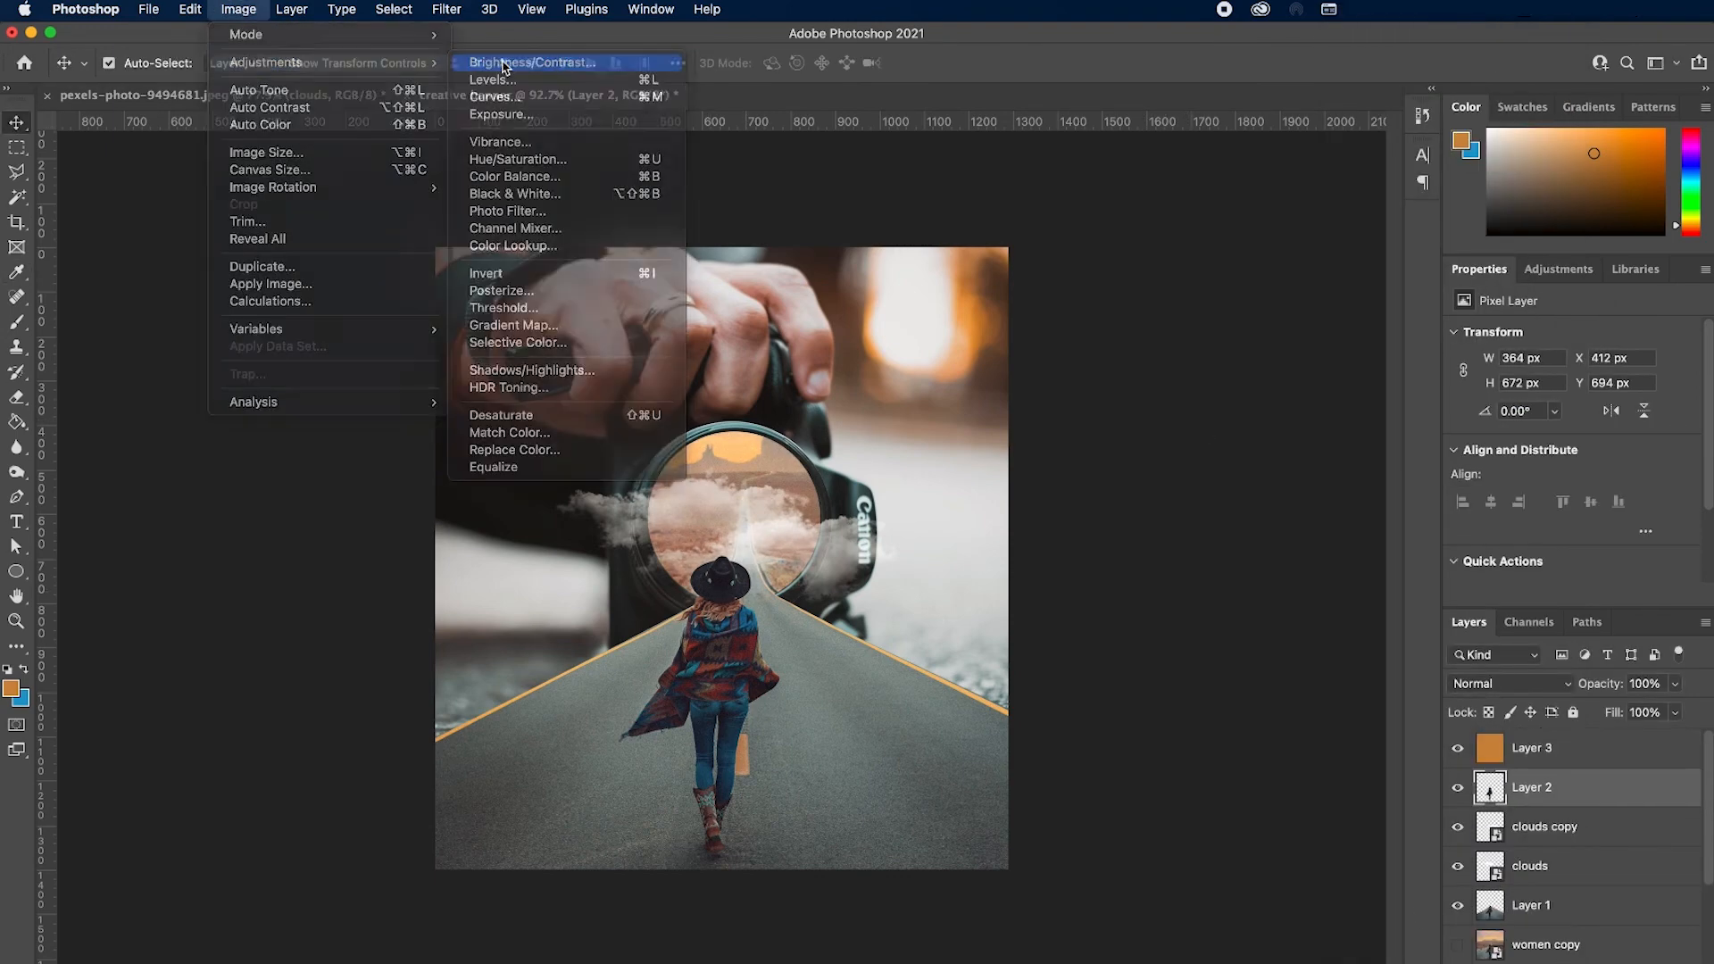
{"action": "left_click", "coordinate": [526, 60]}
{"action": "left_click", "coordinate": [1071, 403]}
{"action": "left_click_drag", "start_coordinate": [1157, 373], "coordinate": [1186, 371]}
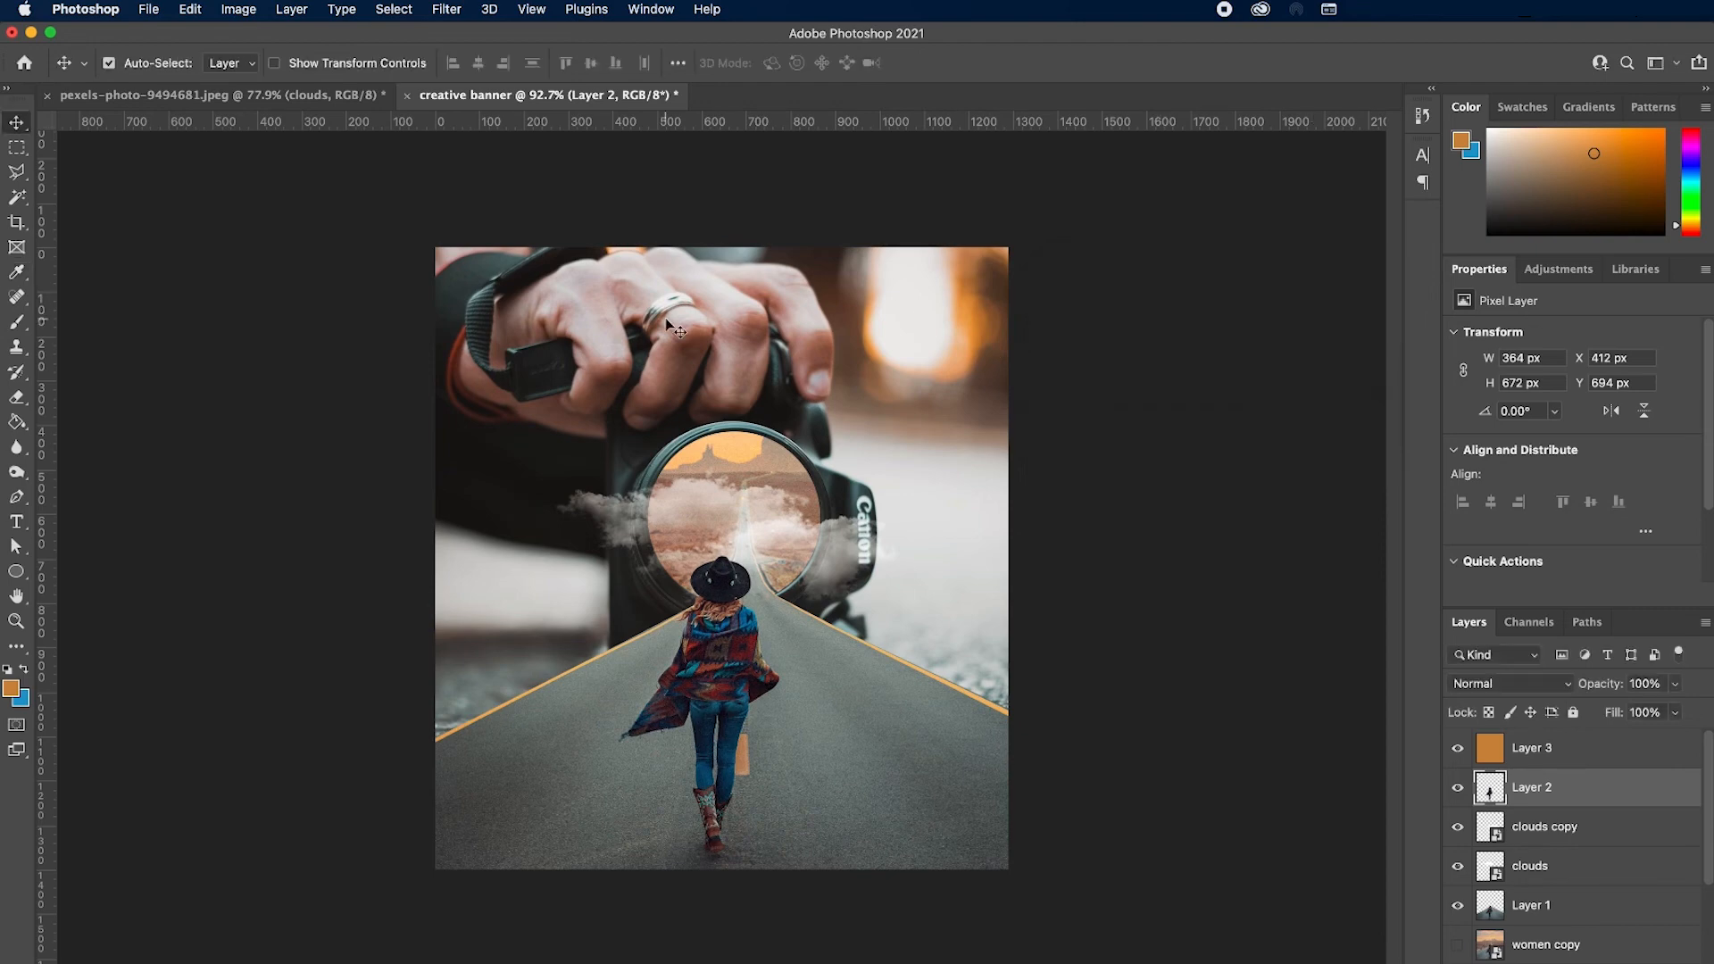
Rasterize the camera_lens layer and slightly raise its contrast with Brightness/Contrast and Use Legacy enabled
{"action": "scroll", "coordinate": [1621, 955], "scroll_direction": "down", "scroll_amount": 2}
{"action": "right_click", "coordinate": [1547, 918]}
{"action": "left_click", "coordinate": [1357, 294]}
{"action": "left_click", "coordinate": [238, 9]}
{"action": "mouse_move", "coordinate": [268, 54]}
{"action": "left_click", "coordinate": [526, 59]}
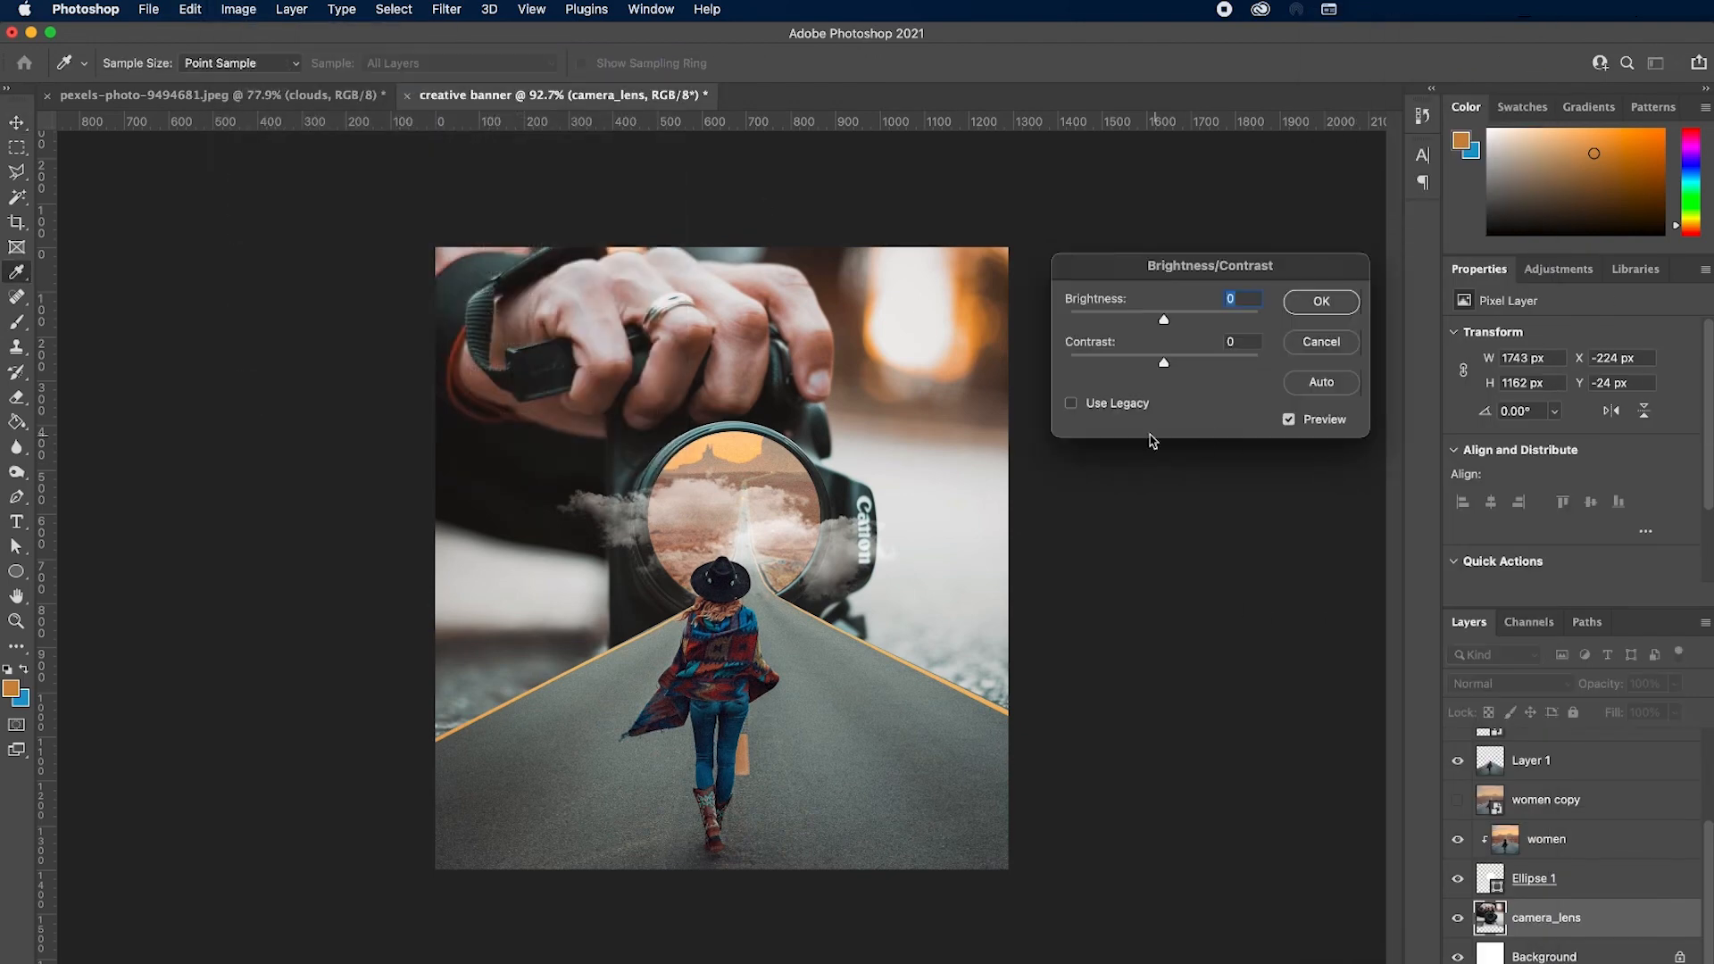
{"action": "left_click", "coordinate": [1071, 403]}
{"action": "mouse_move", "coordinate": [1169, 362]}
{"action": "left_mouse_down"}
{"action": "mouse_move", "coordinate": [1187, 363]}
{"action": "mouse_move", "coordinate": [1175, 369]}
{"action": "left_mouse_up"}
{"action": "left_click", "coordinate": [1318, 302]}
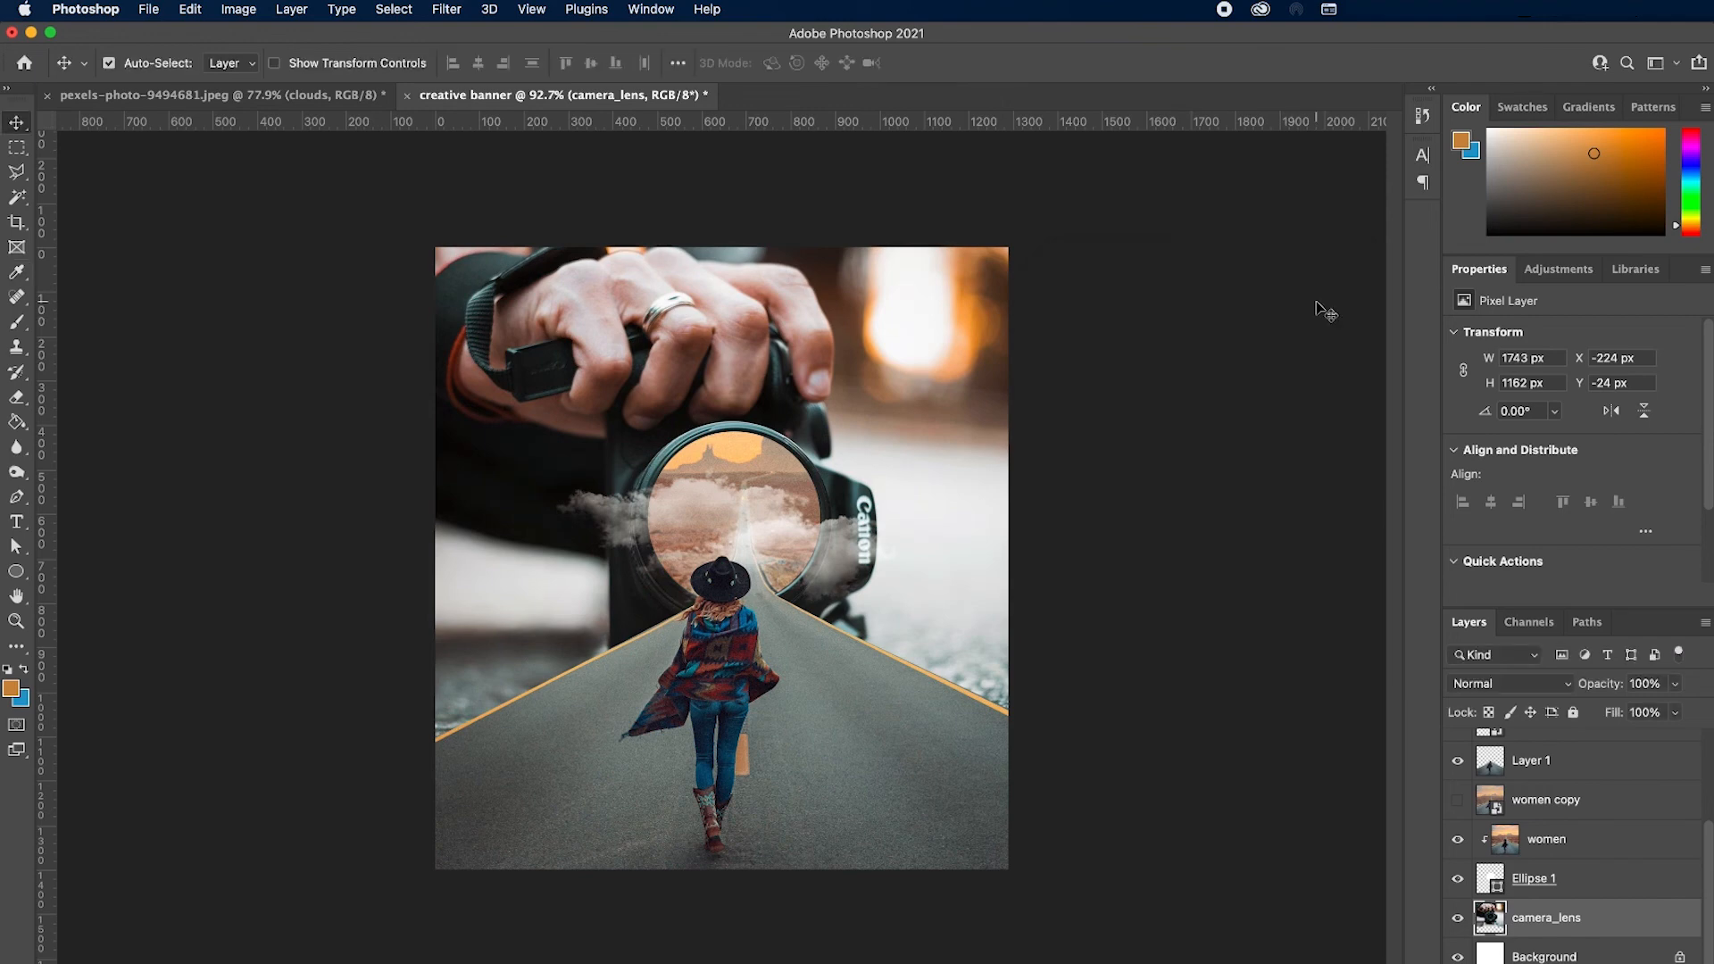